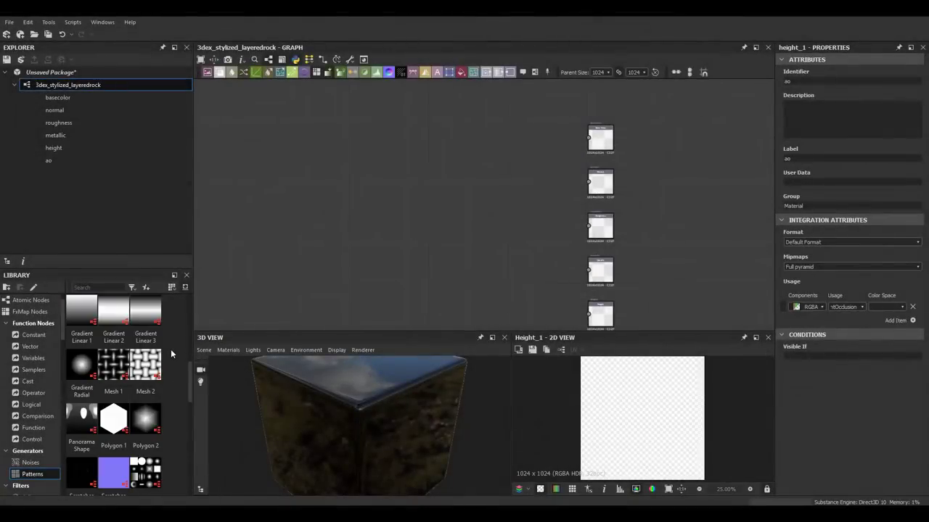
# Drag a Polygon 2 node from the Library's Patterns category into the empty graph.
pyautogui.moveTo(145, 419); pyautogui.dragTo(397, 210)
# Set the polygon to 7 sides and subtract a Gradient Linear 1 from it in a Blend.
pyautogui.click(398, 211)
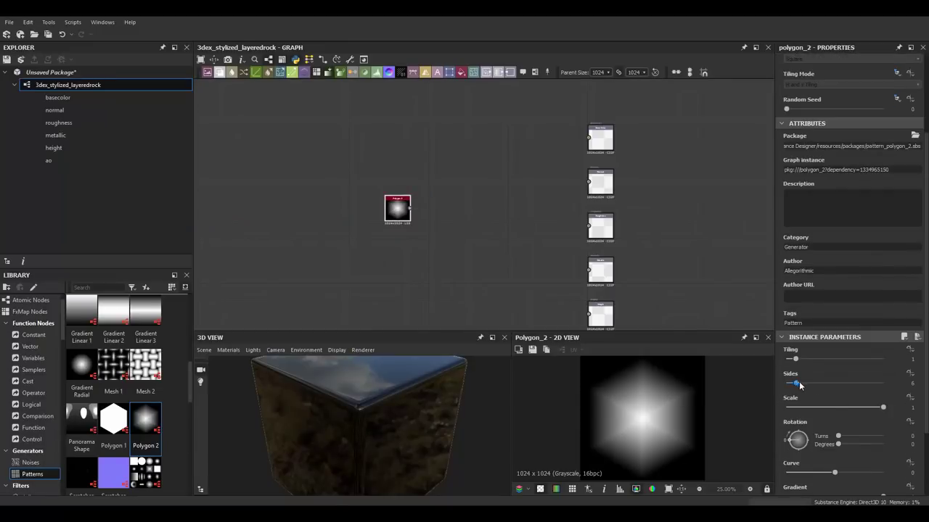
pyautogui.scroll(-1, 849, 218)
pyautogui.scroll(2, 436, 222)
pyautogui.press('space')
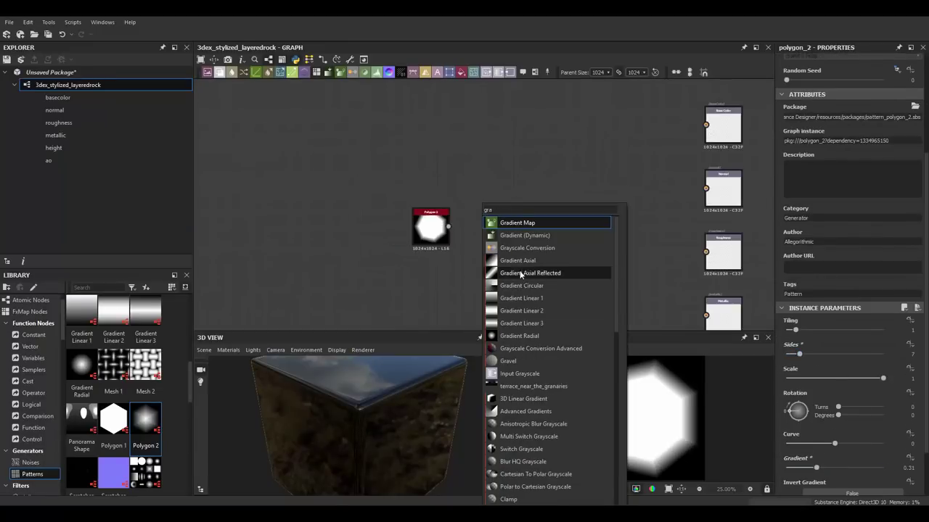
pyautogui.click(535, 273)
pyautogui.moveTo(448, 227); pyautogui.dragTo(468, 233)
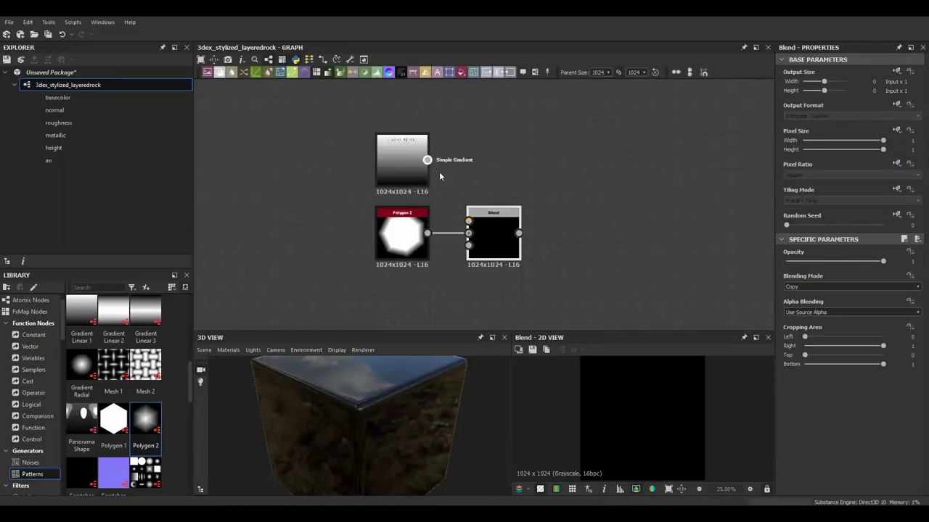
pyautogui.moveTo(427, 160); pyautogui.dragTo(468, 221)
pyautogui.click(851, 287)
pyautogui.click(803, 306)
pyautogui.moveTo(522, 229); pyautogui.dragTo(408, 194, button='middle')
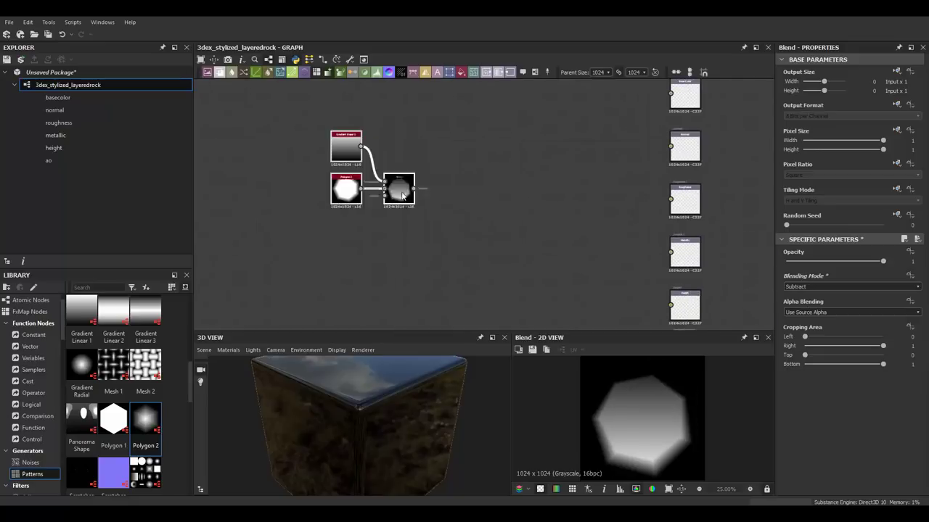
# Combine a duplicated gradient with the first Blend in a second Blend set to Min (Darken).
pyautogui.hotkey('ctrl', 'v')
pyautogui.moveTo(486, 190); pyautogui.dragTo(330, 129)
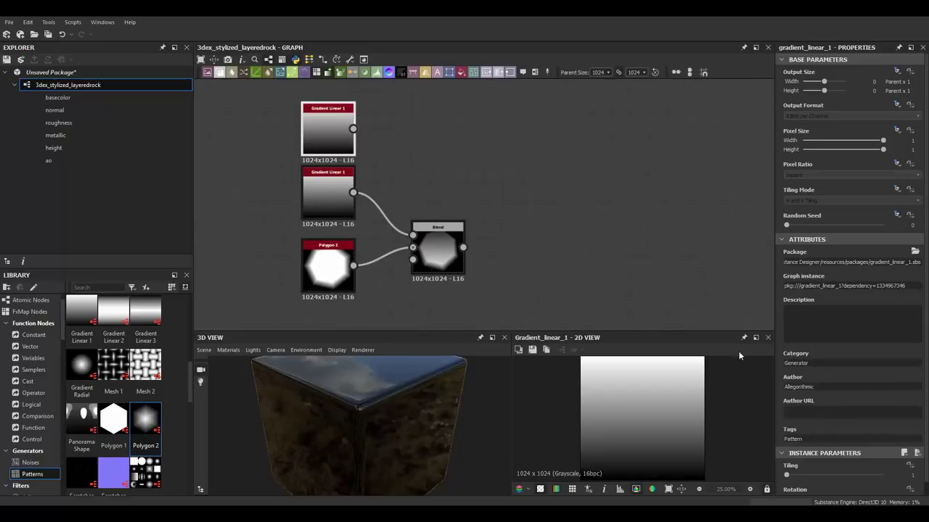
pyautogui.scroll(-1, 849, 290)
pyautogui.press('space')
pyautogui.moveTo(534, 197); pyautogui.dragTo(570, 247)
pyautogui.moveTo(467, 257); pyautogui.dragTo(544, 248)
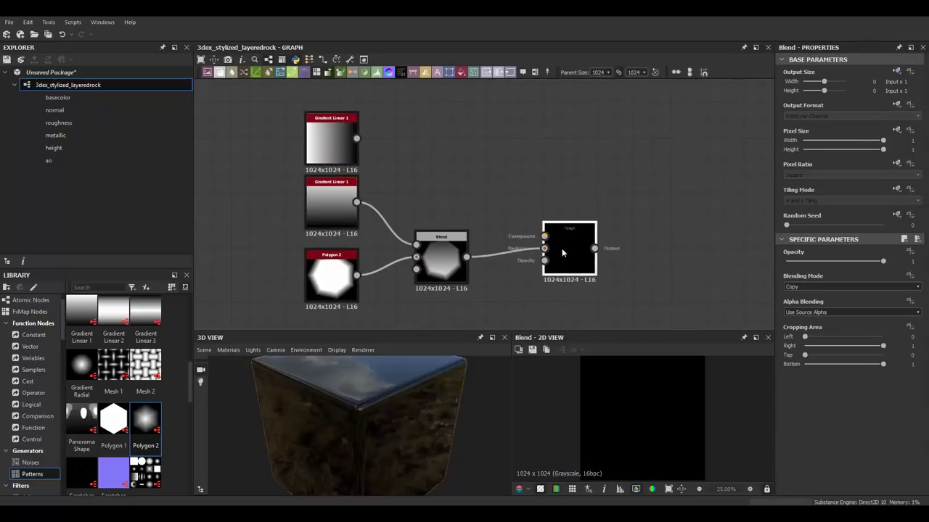
pyautogui.moveTo(357, 138); pyautogui.dragTo(544, 236)
pyautogui.click(851, 286)
pyautogui.click(797, 303)
pyautogui.press('Down')
pyautogui.press('Down')
pyautogui.press('Down')
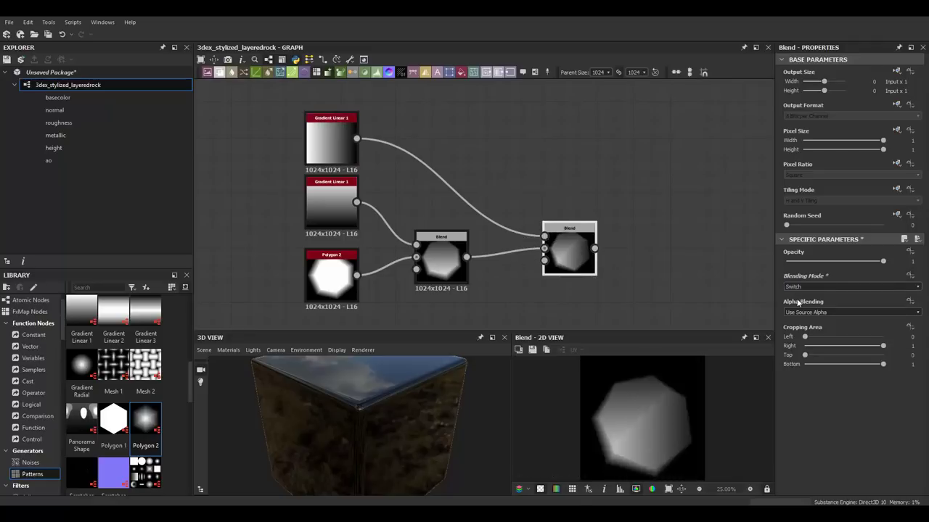
pyautogui.press('Down')
pyautogui.press('Down')
# Add a mid-grey Uniform Color node and wire it into the Base Color output.
pyautogui.scroll(-5, 580, 218)
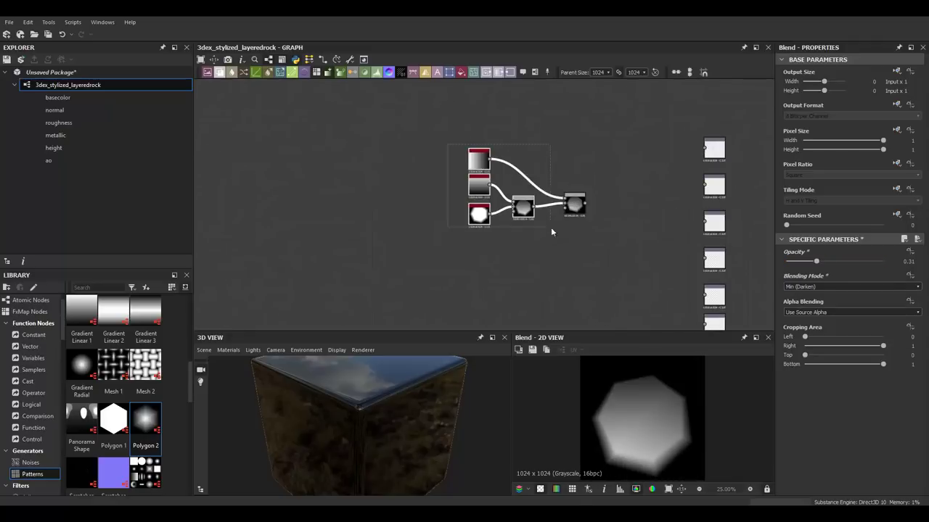
pyautogui.click(593, 205)
pyautogui.scroll(2, 572, 206)
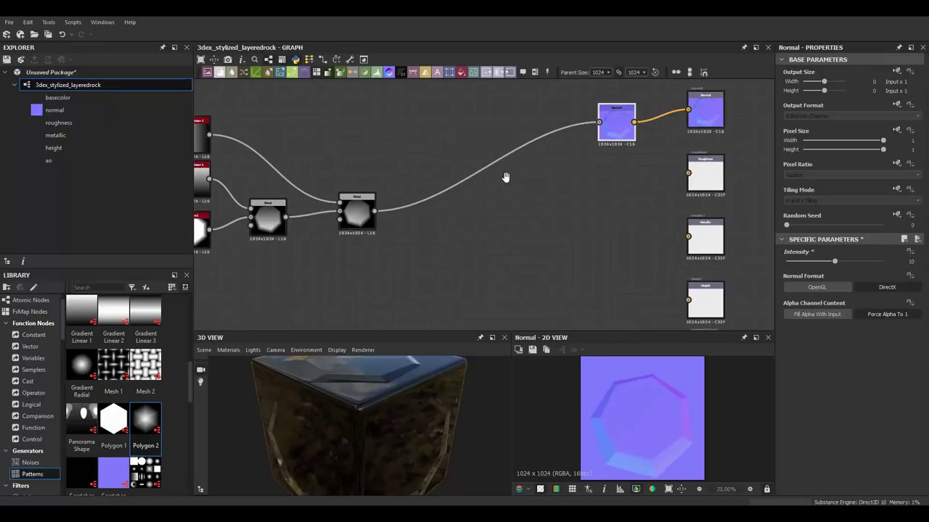
pyautogui.scroll(-2, 597, 208)
pyautogui.rightClick(592, 214)
pyautogui.click(602, 219)
pyautogui.scroll(2, 623, 261)
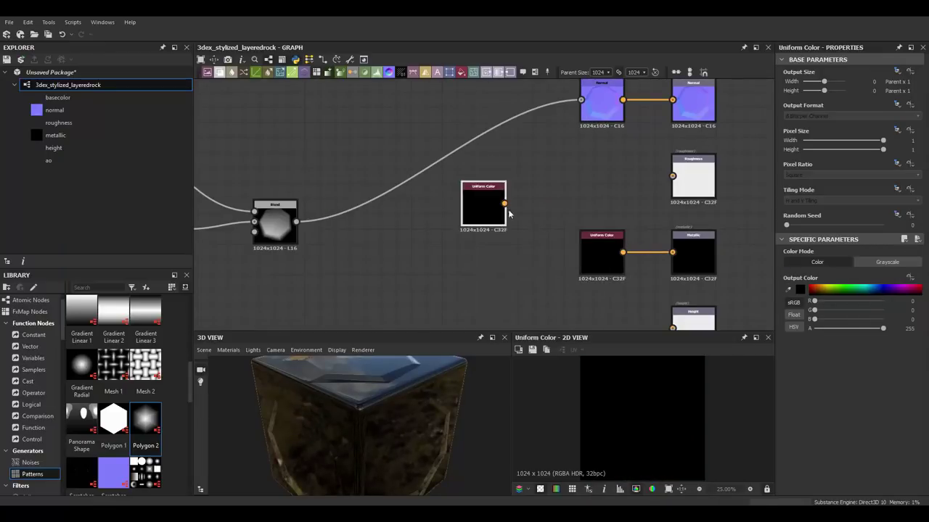
pyautogui.moveTo(598, 180); pyautogui.dragTo(565, 290, button='middle')
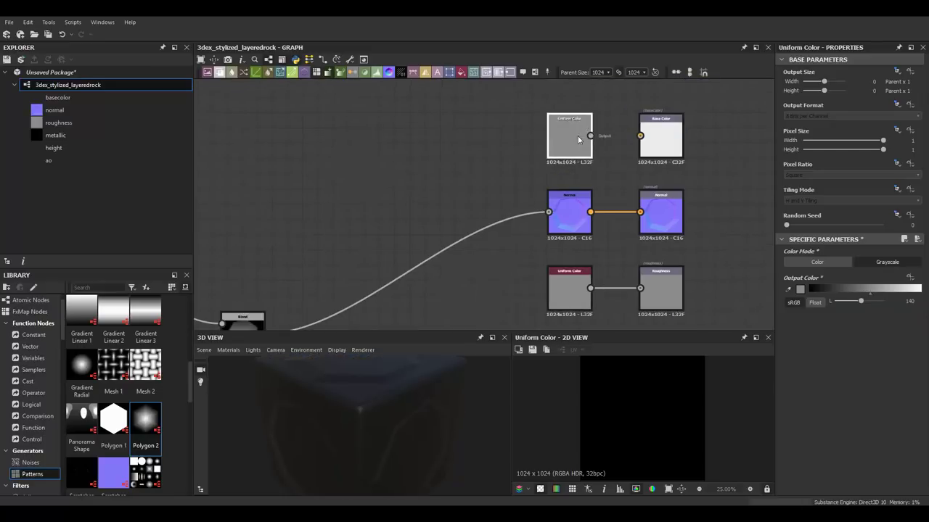
pyautogui.moveTo(589, 136); pyautogui.dragTo(640, 136)
# Add an HBAO node fed by the blended shape beside the AO output.
pyautogui.moveTo(538, 336); pyautogui.dragTo(566, 217, button='middle')
pyautogui.press('space')
pyautogui.click(598, 224)
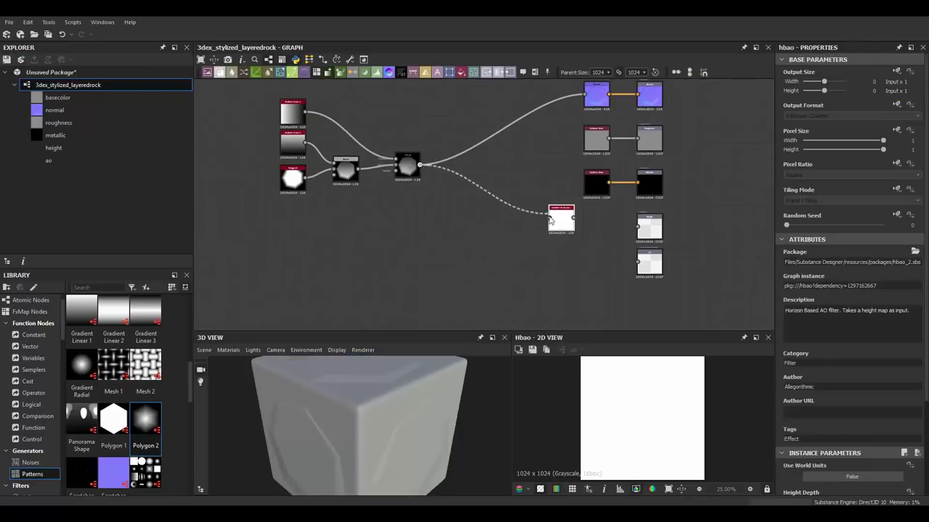
pyautogui.scroll(2, 603, 228)
pyautogui.moveTo(549, 219); pyautogui.dragTo(608, 288)
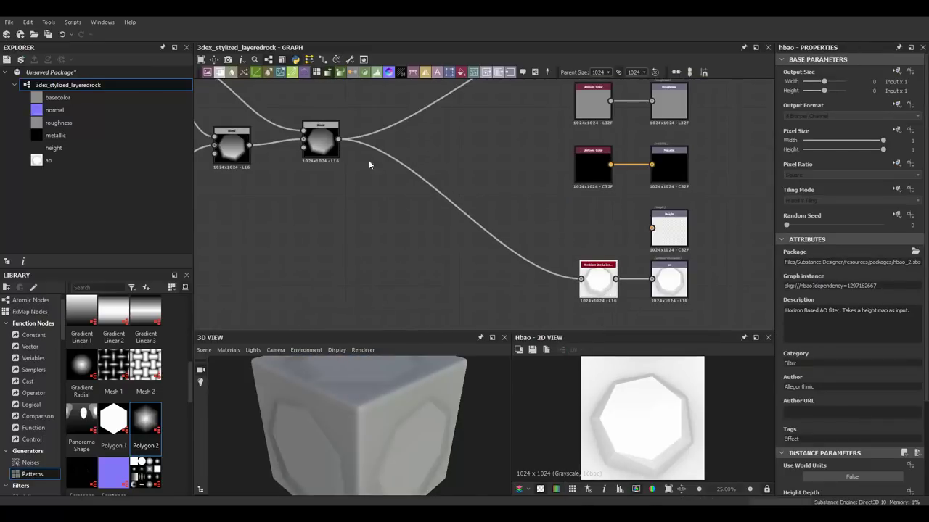
pyautogui.moveTo(430, 174); pyautogui.dragTo(504, 219, button='middle')
pyautogui.scroll(2, 379, 205)
# Insert a Splatter after the second Blend, enlarge its pattern size and set grid number to 3.
pyautogui.click(380, 207)
pyautogui.press('space')
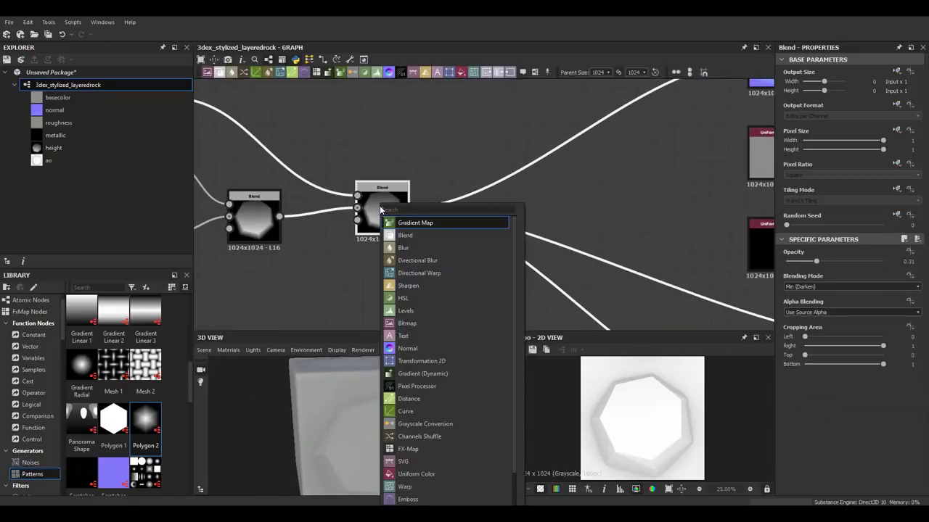
pyautogui.click(408, 247)
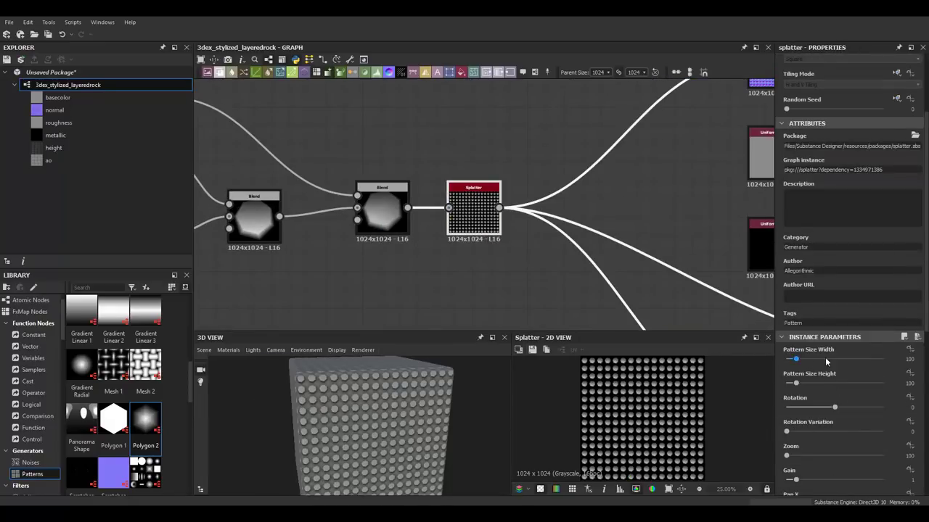
pyautogui.scroll(-5, 827, 370)
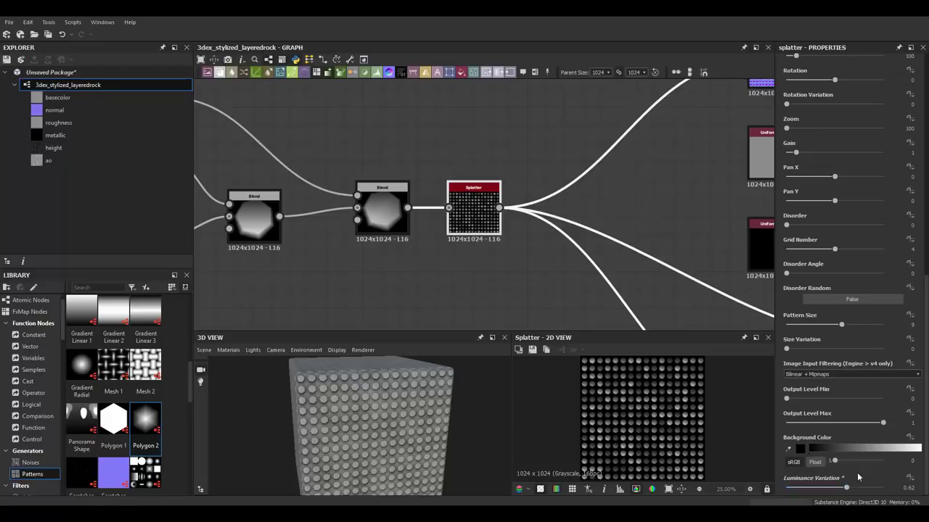
pyautogui.scroll(5, 849, 363)
pyautogui.moveTo(795, 321)
pyautogui.mouseDown()
pyautogui.moveTo(826, 321)
pyautogui.moveTo(838, 348)
pyautogui.mouseUp()
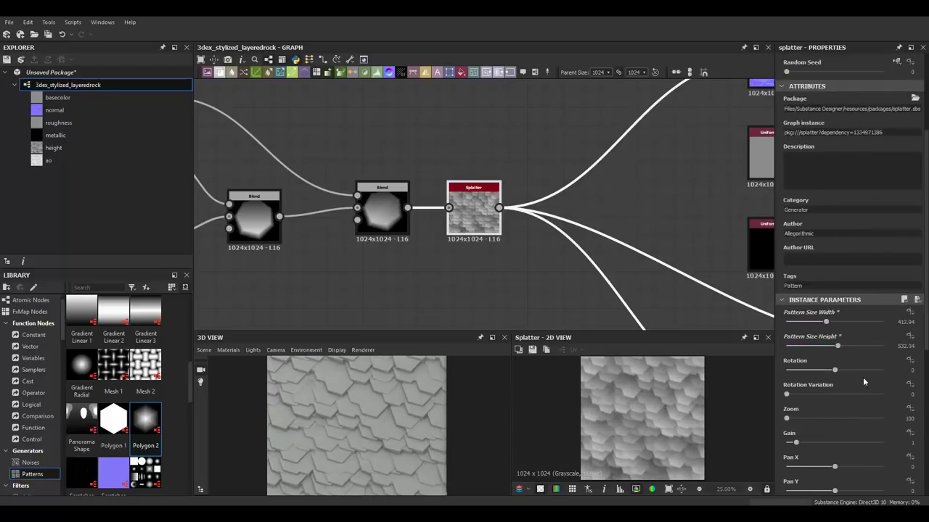
pyautogui.scroll(-1, 862, 377)
pyautogui.moveTo(834, 312); pyautogui.dragTo(831, 308)
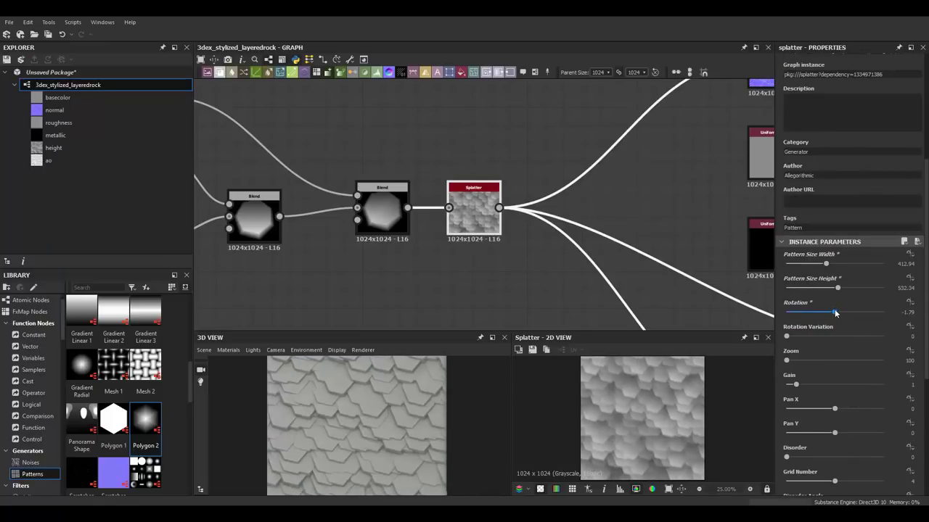
pyautogui.scroll(-1, 830, 385)
pyautogui.moveTo(834, 422); pyautogui.dragTo(822, 423)
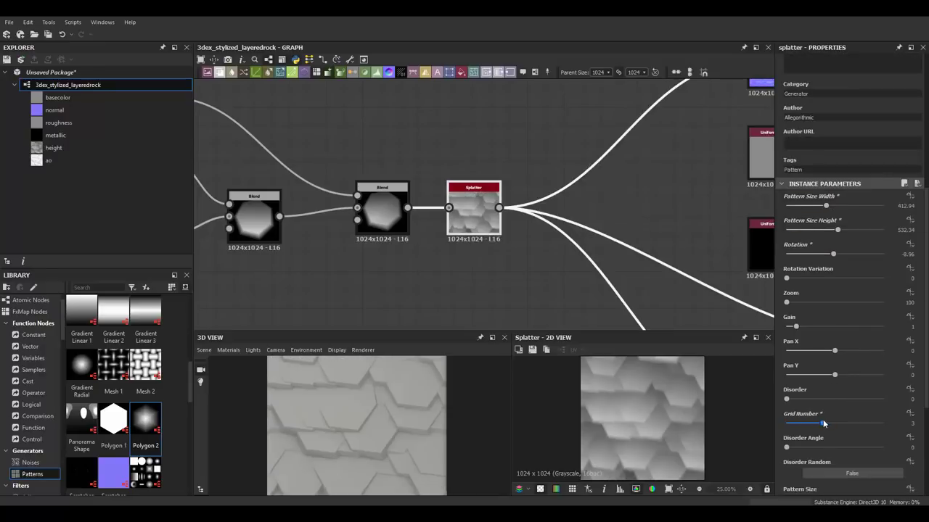
pyautogui.moveTo(838, 229)
pyautogui.mouseDown()
pyautogui.moveTo(856, 206)
pyautogui.moveTo(836, 254)
pyautogui.mouseUp()
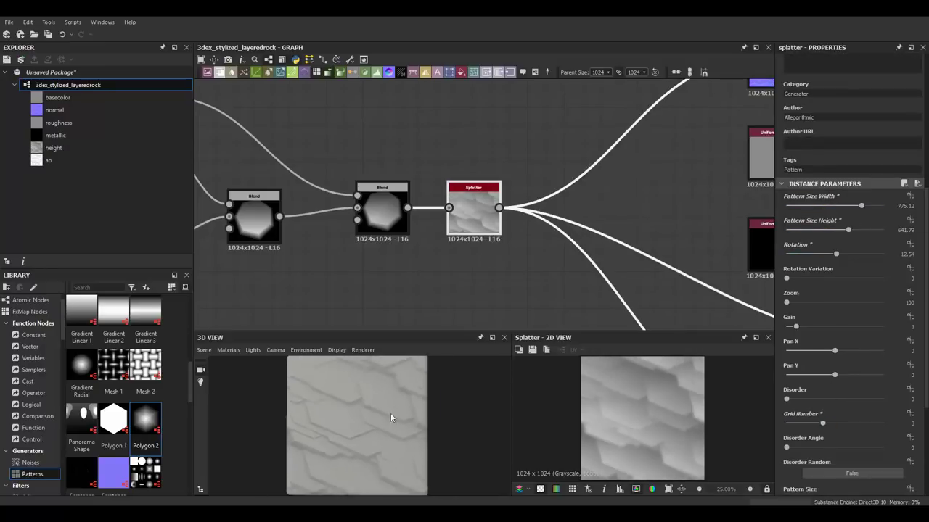
# Add rotation variation, raise pattern height and reduce the Splatter's luminance variation.
pyautogui.scroll(-2, 844, 374)
pyautogui.moveTo(790, 193); pyautogui.dragTo(792, 193)
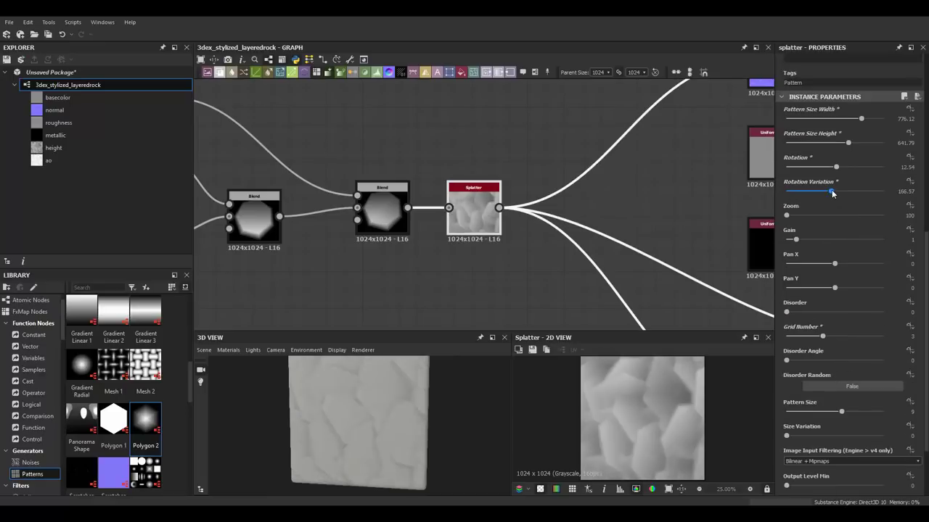
pyautogui.scroll(-2, 790, 379)
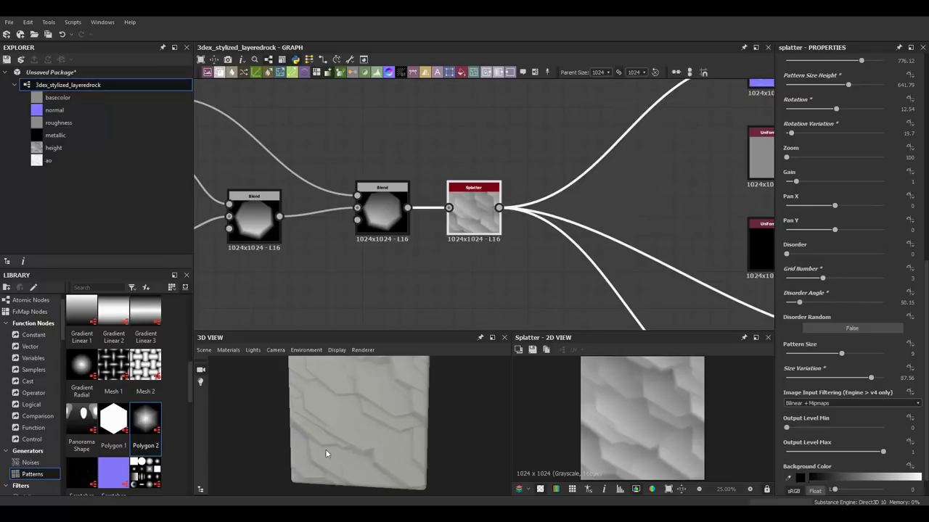
pyautogui.moveTo(326, 454); pyautogui.dragTo(408, 392)
pyautogui.scroll(2, 851, 152)
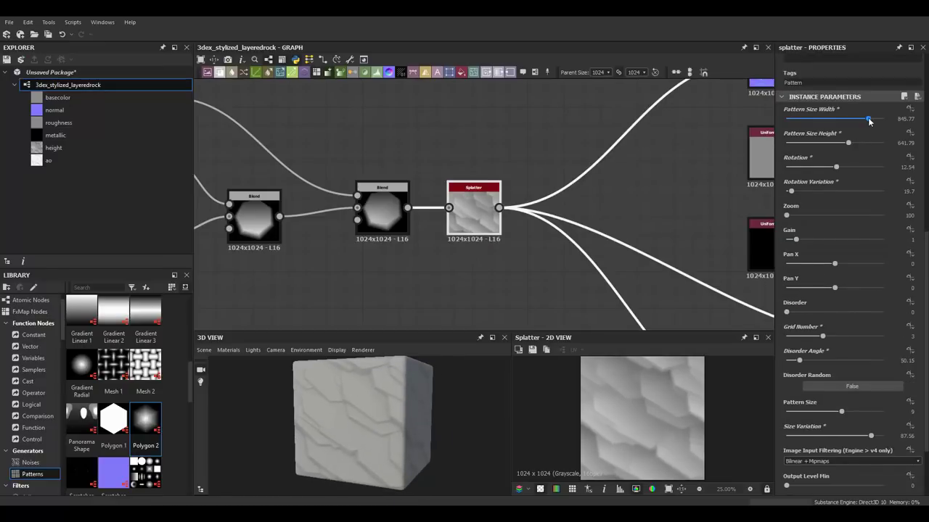
pyautogui.moveTo(833, 147); pyautogui.dragTo(839, 148)
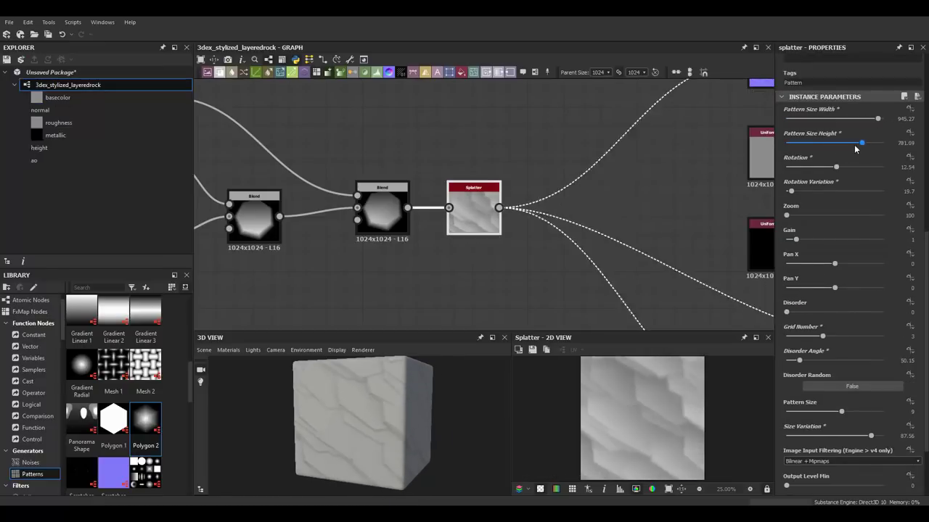
pyautogui.moveTo(401, 397); pyautogui.dragTo(407, 421)
pyautogui.scroll(-2, 856, 388)
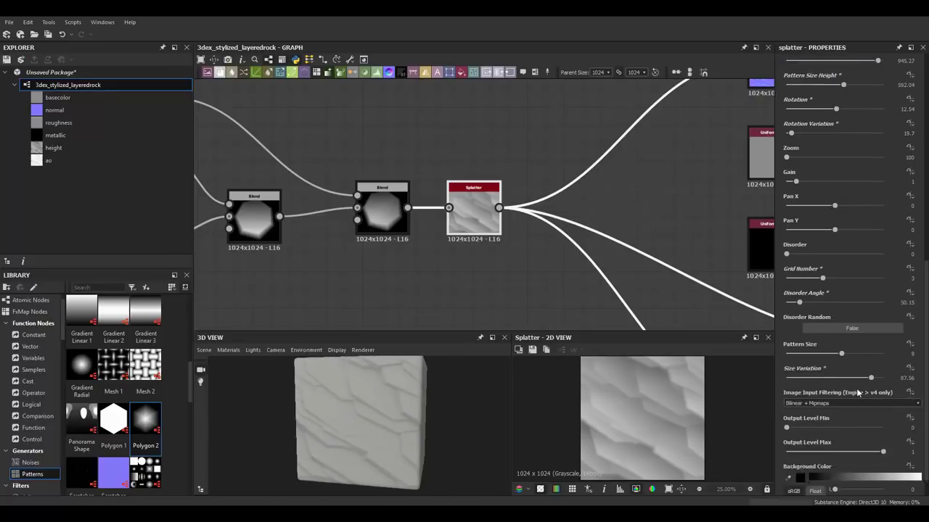
pyautogui.scroll(-1, 856, 388)
pyautogui.moveTo(851, 488); pyautogui.dragTo(818, 485)
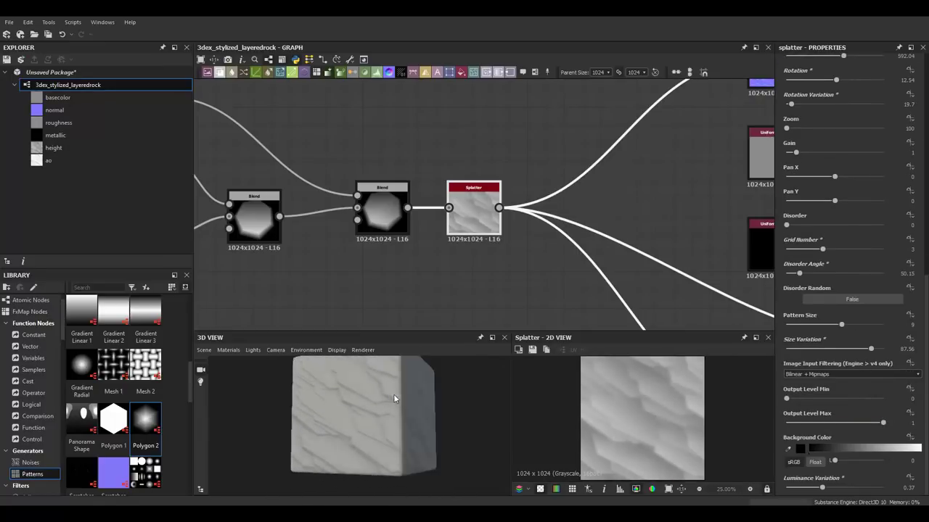
pyautogui.moveTo(393, 393)
pyautogui.mouseDown()
pyautogui.moveTo(412, 414)
pyautogui.moveTo(408, 406)
pyautogui.mouseUp()
pyautogui.scroll(-2, 496, 175)
# Add an Edge Detect node after the Splatter output.
pyautogui.moveTo(513, 213); pyautogui.dragTo(518, 166)
pyautogui.write('edge')
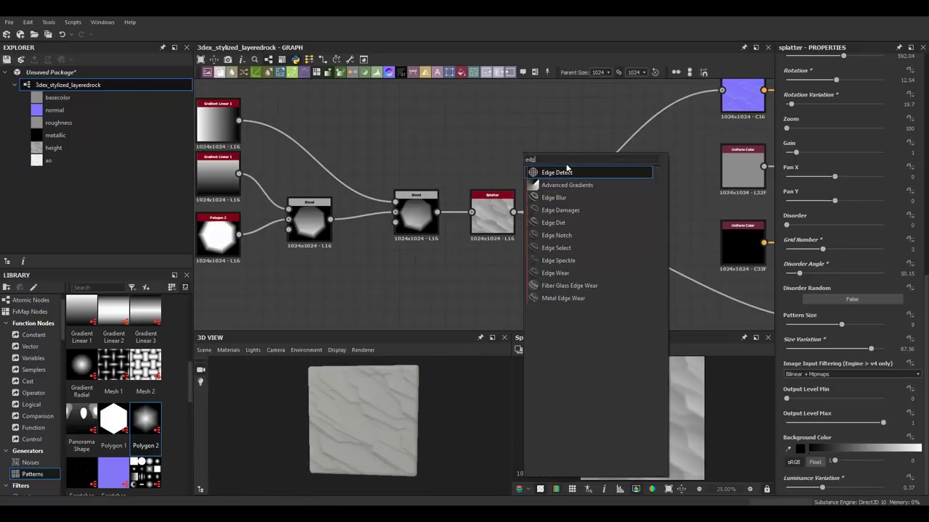
pyautogui.press('Return')
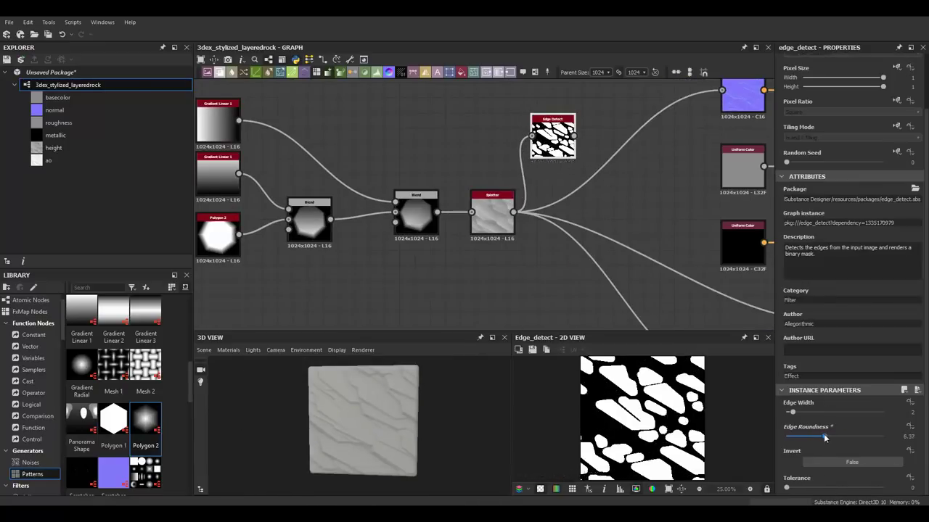
pyautogui.scroll(1, 494, 184)
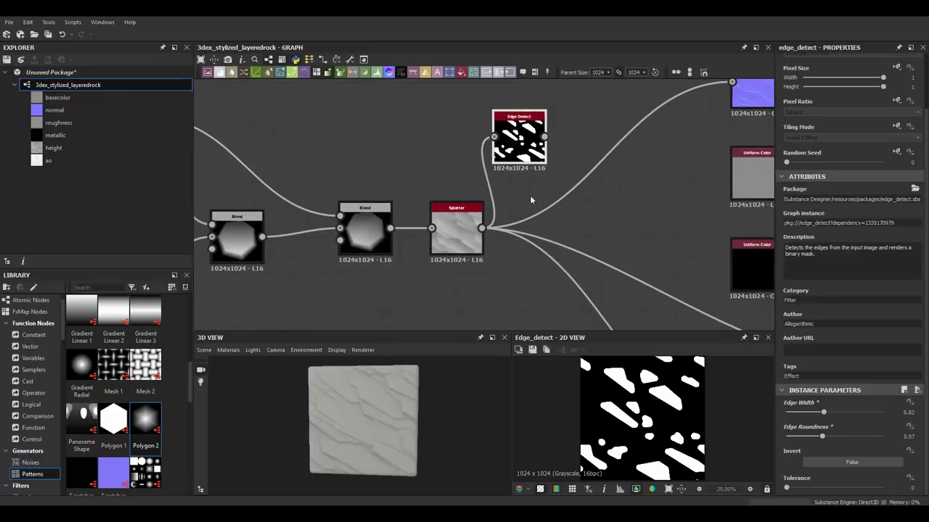
# Add a Flood Fill node after Edge Detect.
pyautogui.click(470, 243)
pyautogui.moveTo(470, 243); pyautogui.dragTo(459, 274, button='middle')
pyautogui.press('space')
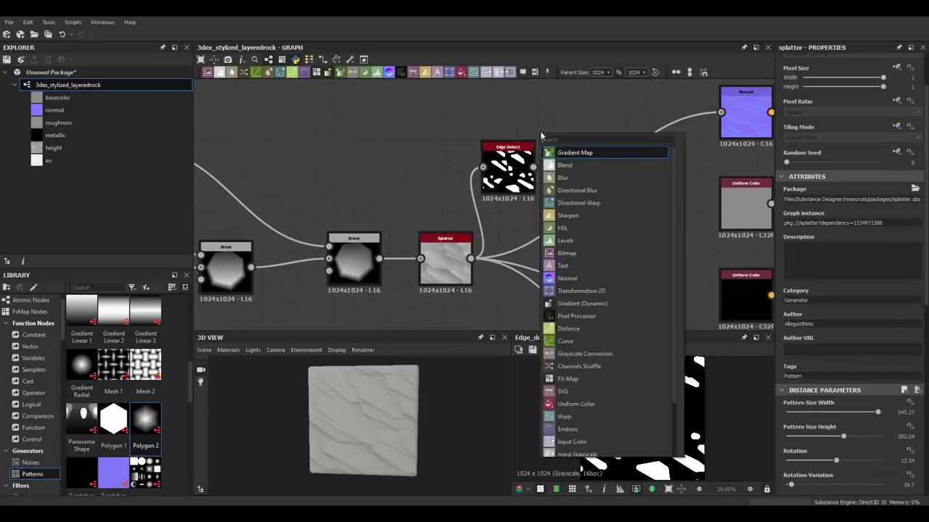
pyautogui.write('fl')
pyautogui.press('Return')
pyautogui.scroll(-1, 500, 130)
pyautogui.moveTo(500, 130); pyautogui.dragTo(563, 145, button='middle')
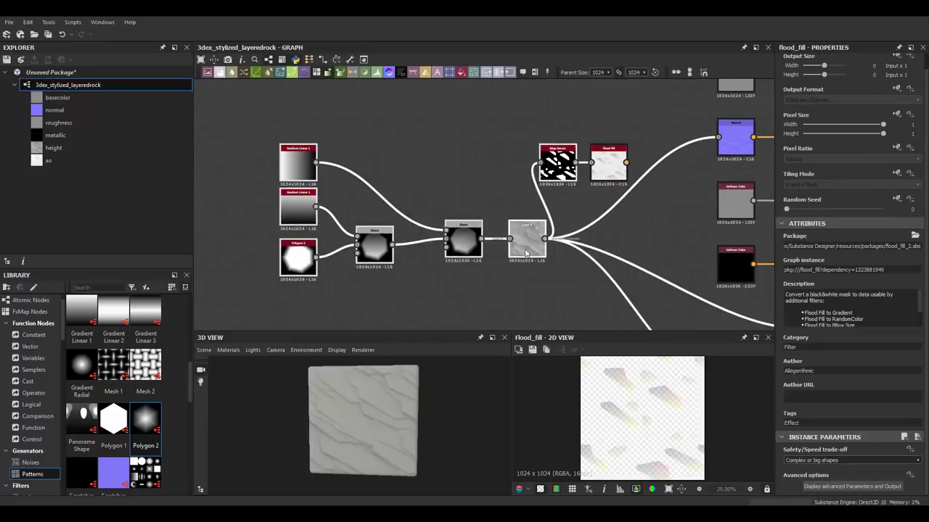
pyautogui.scroll(2, 436, 174)
pyautogui.moveTo(494, 183); pyautogui.dragTo(500, 165, button='middle')
# Add a Flood Fill to Gradient node after Flood Fill.
pyautogui.press('space')
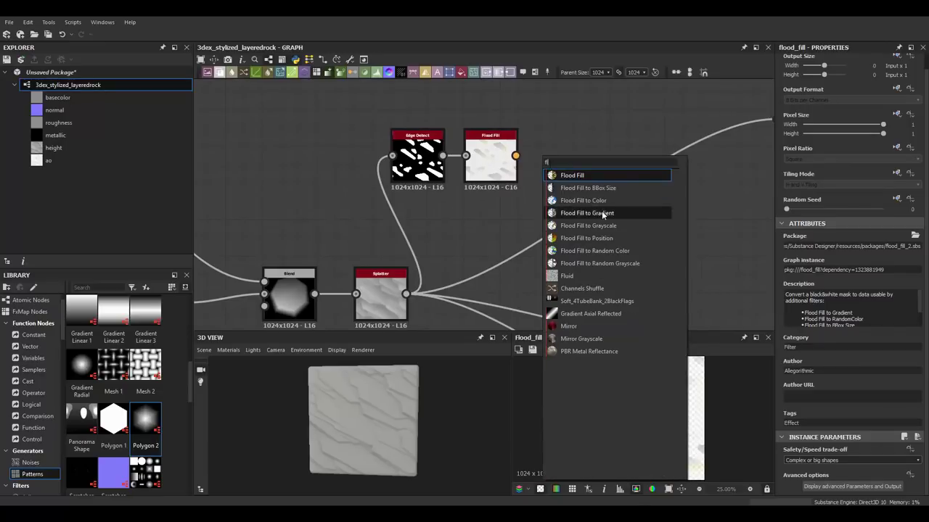
pyautogui.click(602, 214)
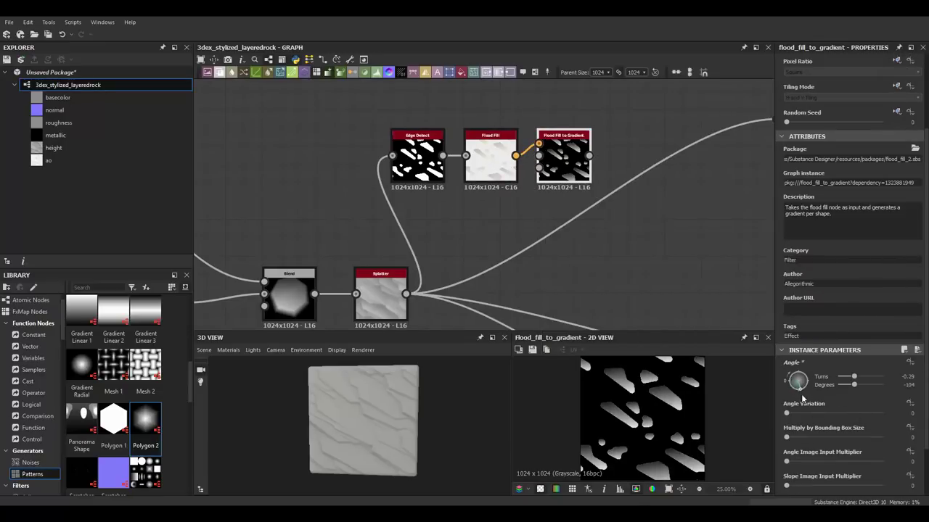
pyautogui.scroll(-2, 555, 187)
pyautogui.scroll(1, 440, 246)
# Blend Flood Fill to Gradient over the Splatter in a new Blend set to Soft Light.
pyautogui.press('space')
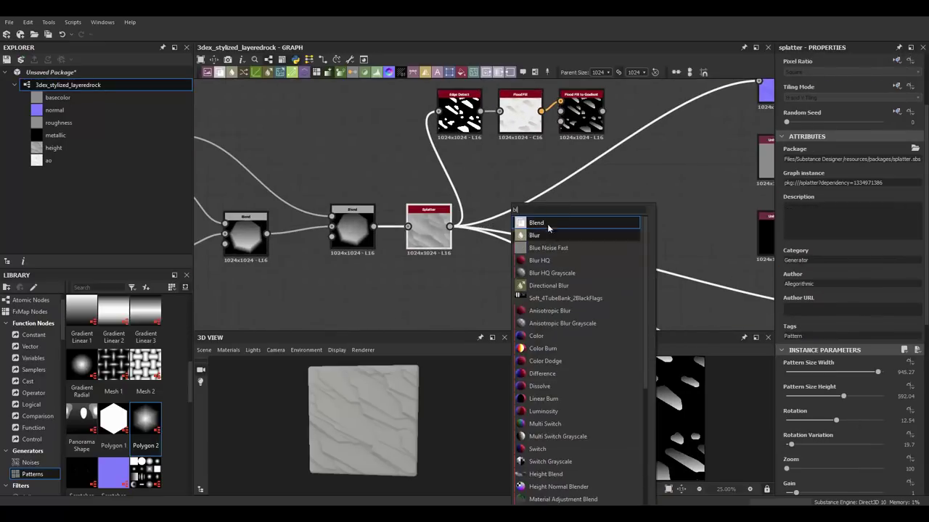
pyautogui.click(549, 224)
pyautogui.scroll(2, 425, 240)
pyautogui.click(592, 167)
pyautogui.moveTo(620, 145); pyautogui.dragTo(490, 287)
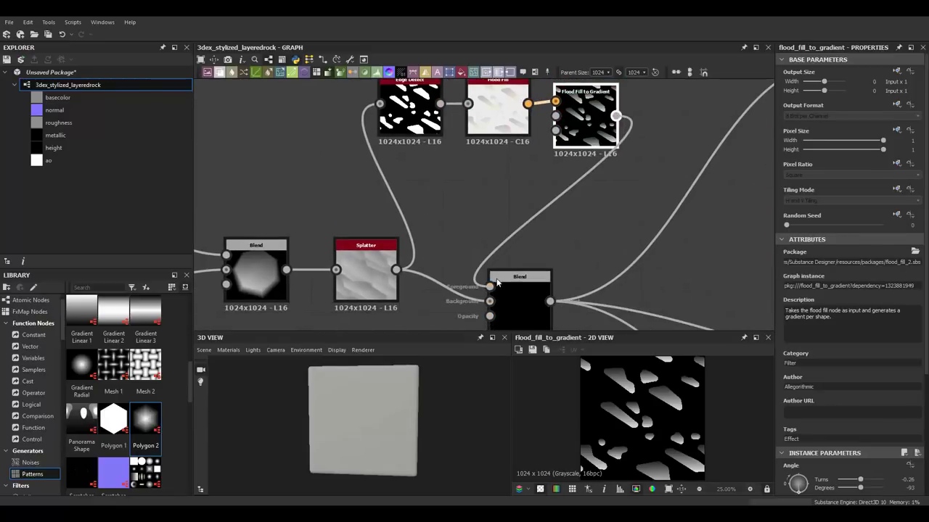
pyautogui.click(520, 305)
pyautogui.scroll(3, 353, 426)
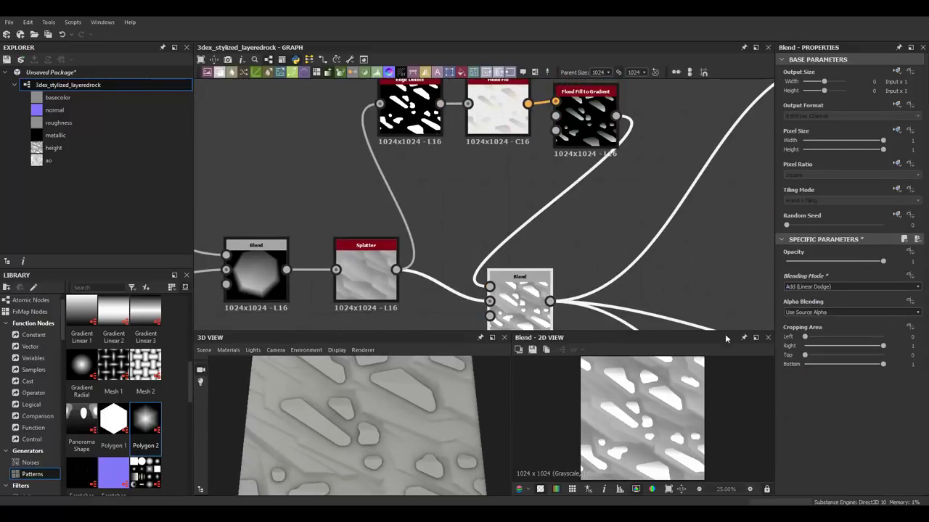
pyautogui.press('Down')
pyautogui.press('Down')
pyautogui.press('Down')
pyautogui.press('Down')
pyautogui.press('Down')
pyautogui.press('Down')
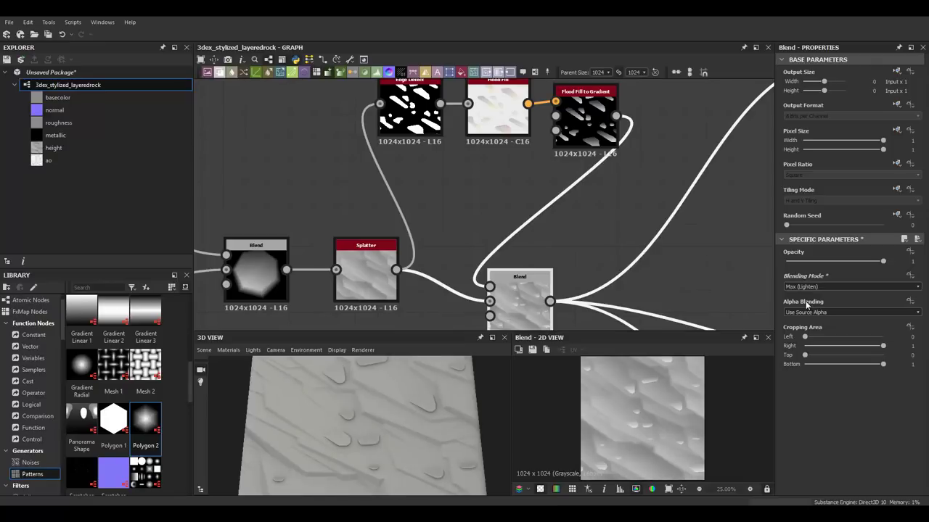
pyautogui.press('Down')
pyautogui.press('Down')
pyautogui.press('Down')
pyautogui.press('Down')
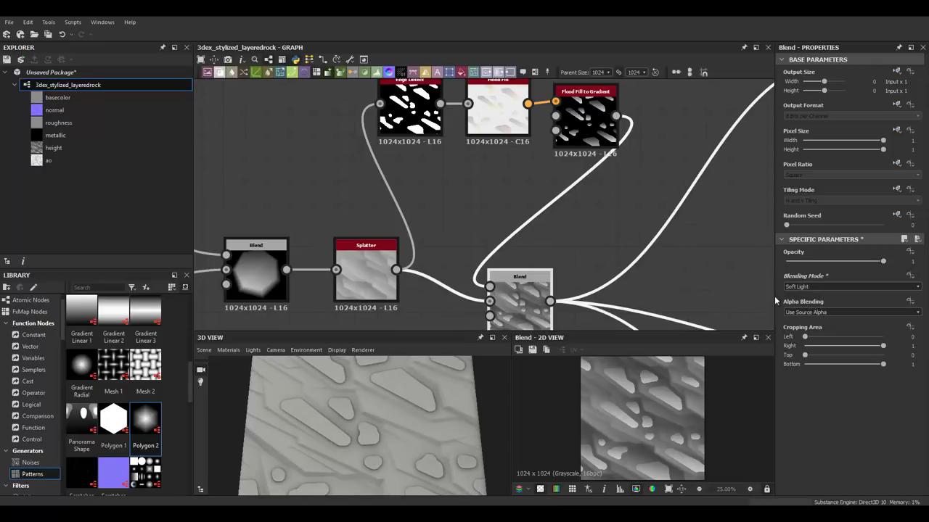
# Raise the 3D preview material's height scale to 6.37.
pyautogui.moveTo(379, 408); pyautogui.dragTo(381, 393)
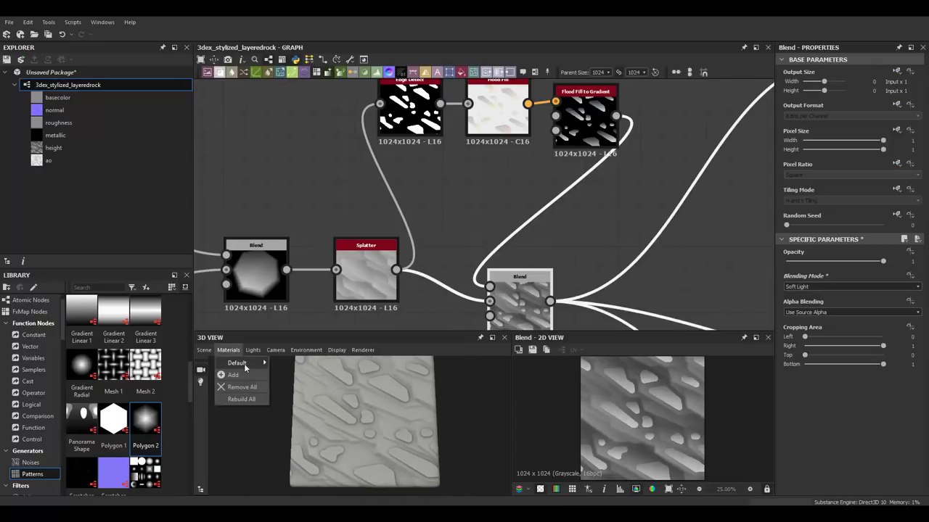
pyautogui.click(498, 426)
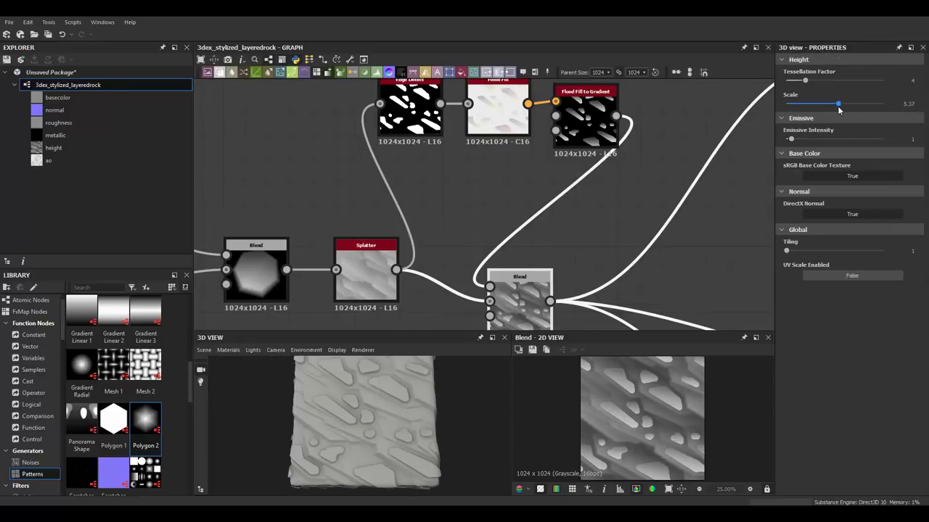
pyautogui.moveTo(333, 358)
pyautogui.mouseDown()
pyautogui.moveTo(384, 390)
pyautogui.moveTo(216, 351)
pyautogui.moveTo(363, 393)
pyautogui.moveTo(454, 403)
pyautogui.moveTo(359, 401)
pyautogui.mouseUp()
# Duplicate the Flood Fill to Gradient and merge both copies in a Min (Darken) Blend.
pyautogui.scroll(-1, 332, 135)
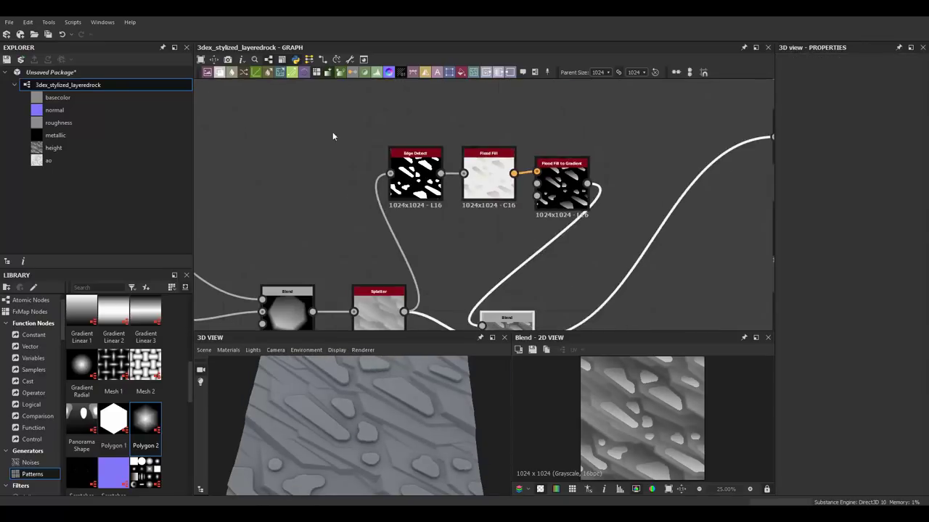
pyautogui.moveTo(572, 190); pyautogui.dragTo(499, 189)
pyautogui.hotkey('ctrl', 'd')
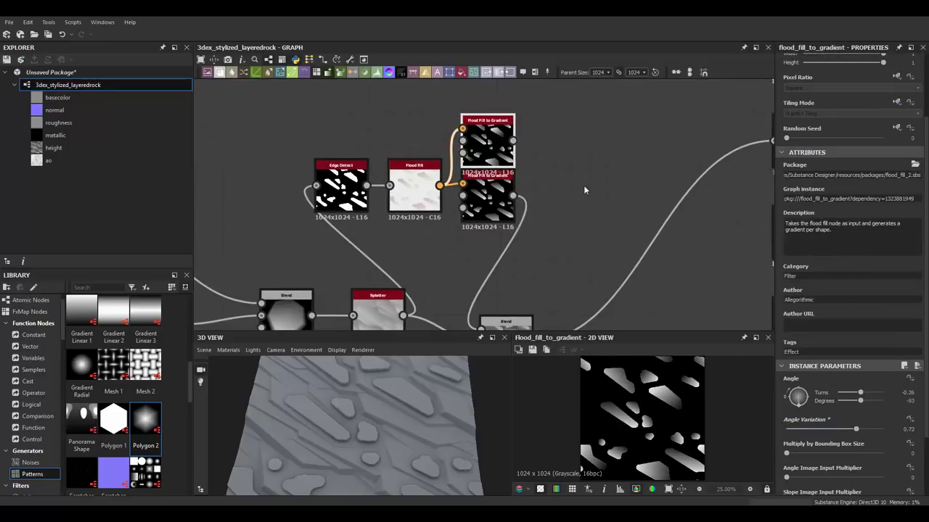
pyautogui.press('space')
pyautogui.click(584, 204)
pyautogui.scroll(2, 585, 206)
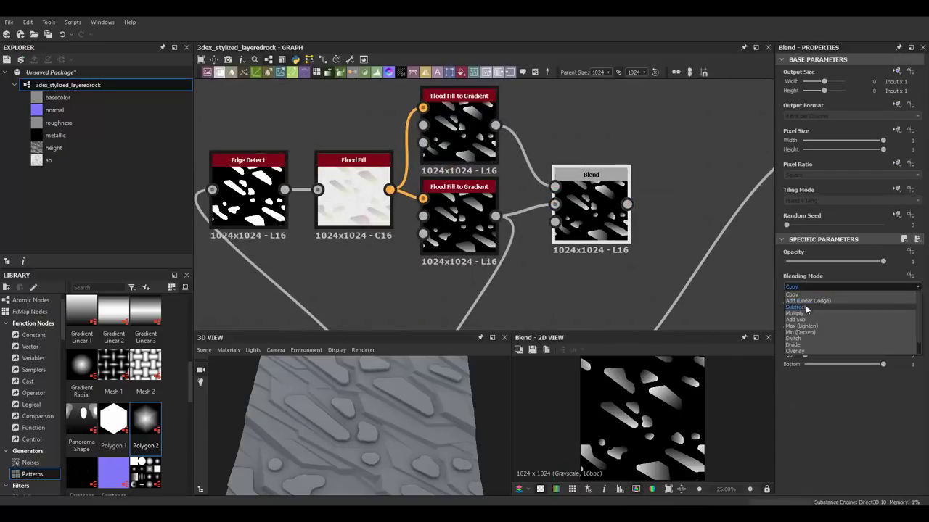
pyautogui.click(800, 331)
# Lower the Soft Light Splatter blend's opacity to about 0.17.
pyautogui.scroll(-1, 625, 185)
pyautogui.moveTo(624, 185); pyautogui.dragTo(608, 114, button='middle')
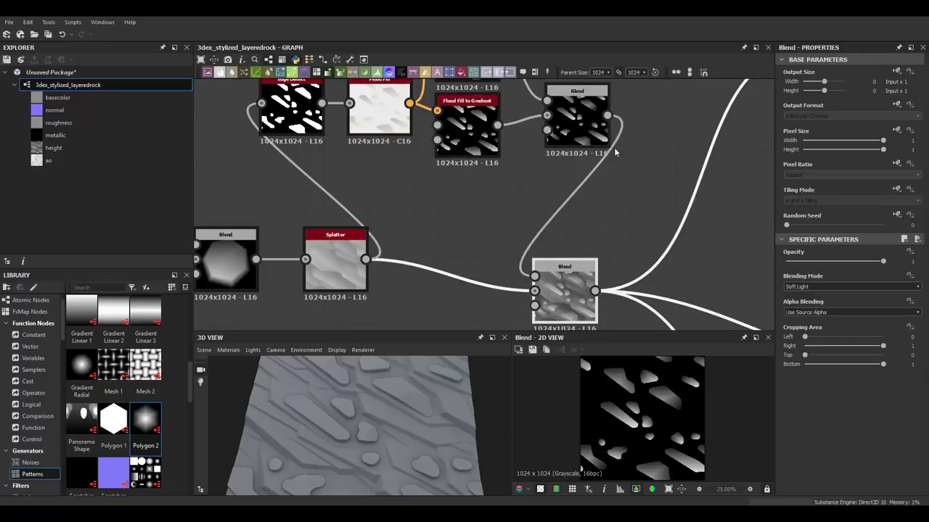
pyautogui.moveTo(615, 151); pyautogui.dragTo(609, 193, button='middle')
pyautogui.scroll(2, 544, 305)
pyautogui.moveTo(883, 260); pyautogui.dragTo(800, 263)
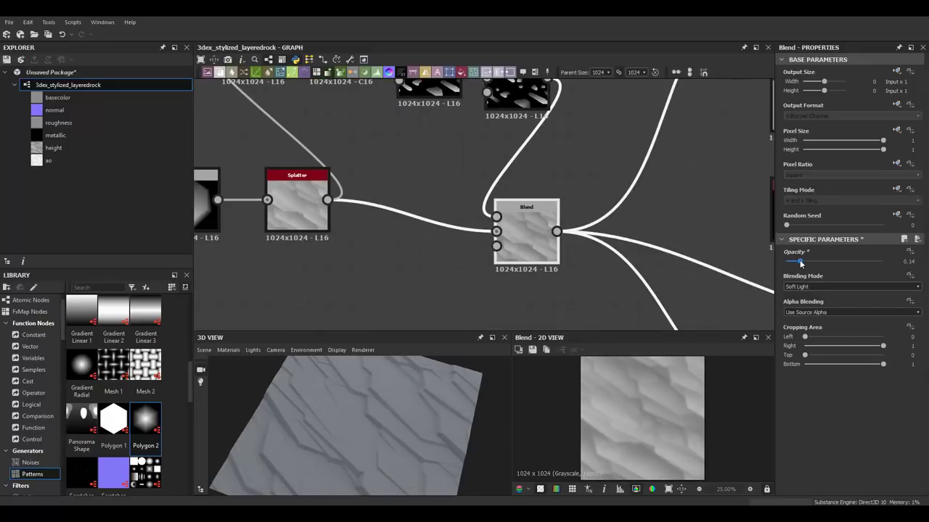
pyautogui.moveTo(377, 435)
pyautogui.mouseDown()
pyautogui.moveTo(418, 436)
pyautogui.moveTo(492, 397)
pyautogui.mouseUp()
# Insert a Blur HQ Grayscale node on the wire feeding the Soft Light Blend.
pyautogui.scroll(3, 425, 425)
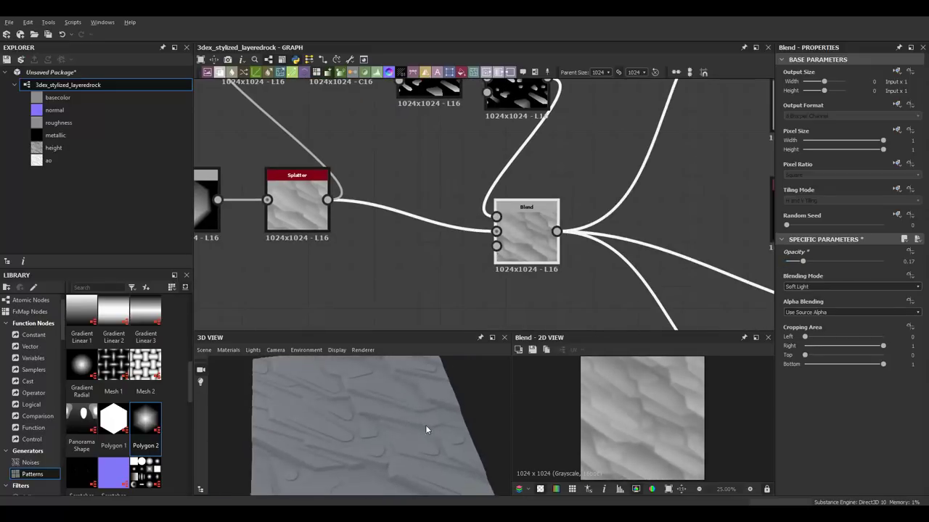
pyautogui.moveTo(523, 159); pyautogui.dragTo(503, 232, button='middle')
pyautogui.press('space')
pyautogui.write('blur hq')
pyautogui.press('Return')
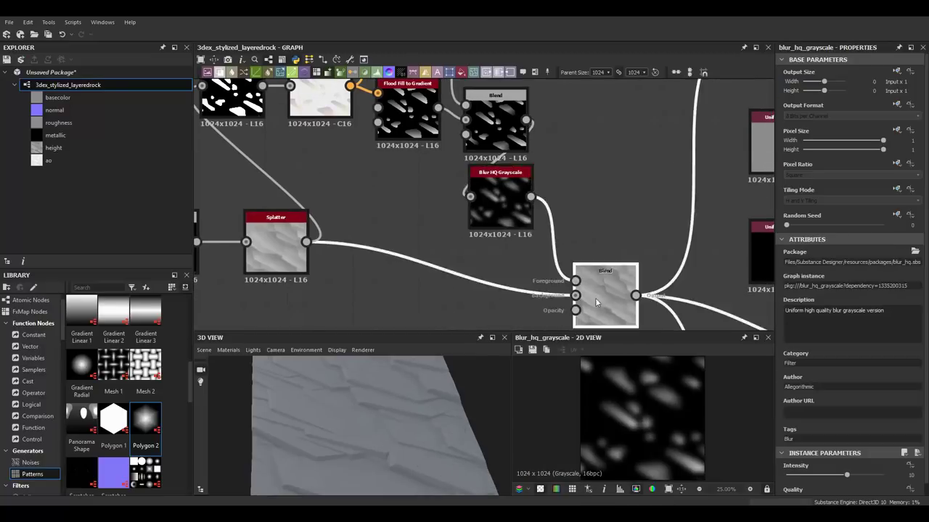
pyautogui.scroll(-1, 869, 393)
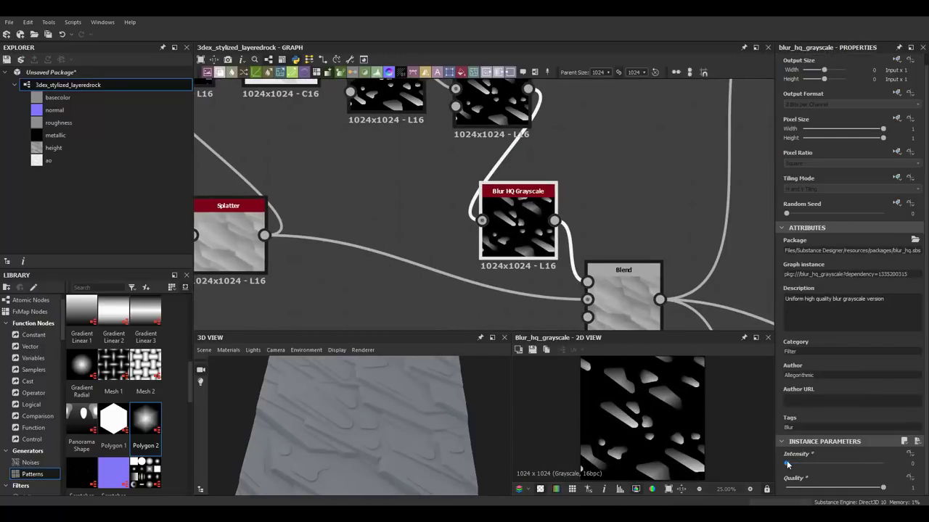
pyautogui.moveTo(312, 428)
pyautogui.mouseDown()
pyautogui.moveTo(368, 409)
pyautogui.moveTo(393, 431)
pyautogui.mouseUp()
pyautogui.scroll(-2, 551, 217)
# Check the Splatter blend's opacity and select Edge Detect for tuning.
pyautogui.click(605, 274)
pyautogui.scroll(-1, 507, 218)
pyautogui.click(332, 145)
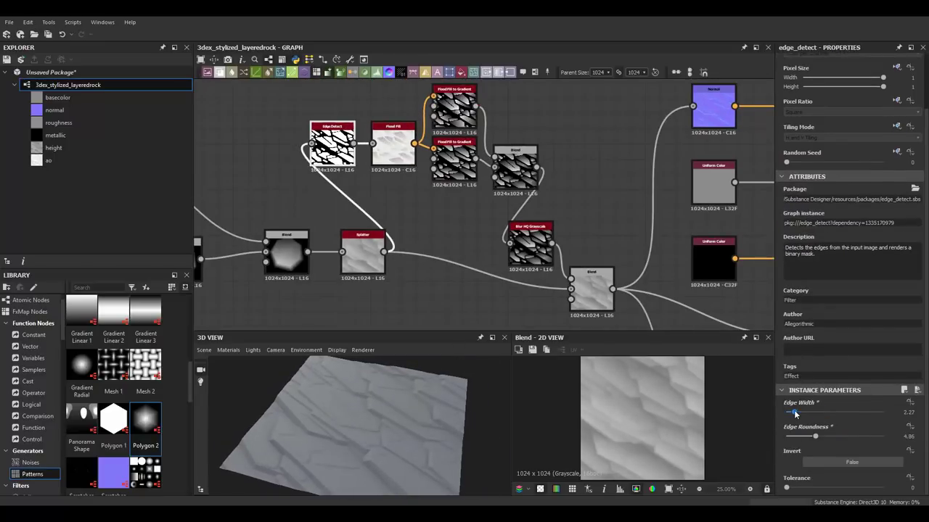
# Set the ambient occlusion node's Height Depth to 0.24.
pyautogui.moveTo(377, 435)
pyautogui.mouseDown()
pyautogui.moveTo(431, 446)
pyautogui.moveTo(406, 399)
pyautogui.mouseUp()
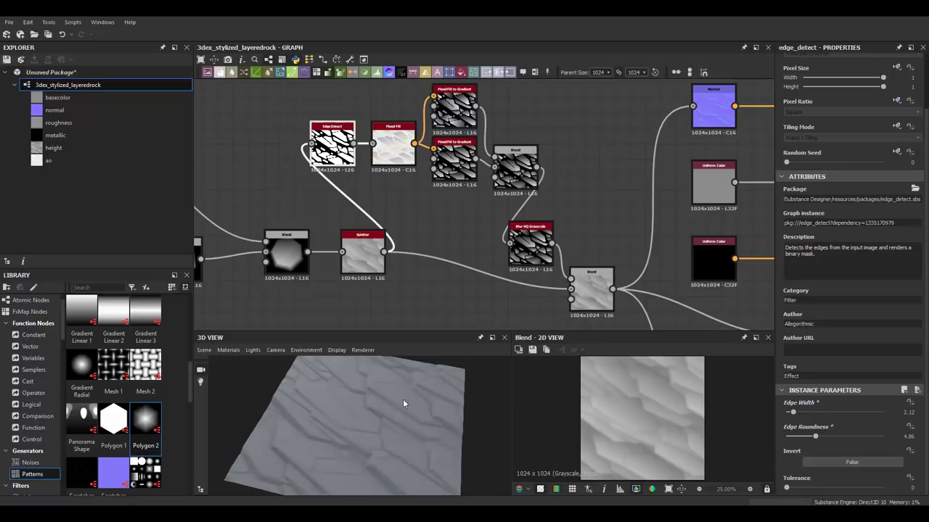
pyautogui.moveTo(616, 305); pyautogui.dragTo(461, 191, button='middle')
pyautogui.scroll(2, 617, 266)
pyautogui.click(495, 265)
pyautogui.scroll(-1, 857, 423)
pyautogui.moveTo(796, 383); pyautogui.dragTo(809, 383)
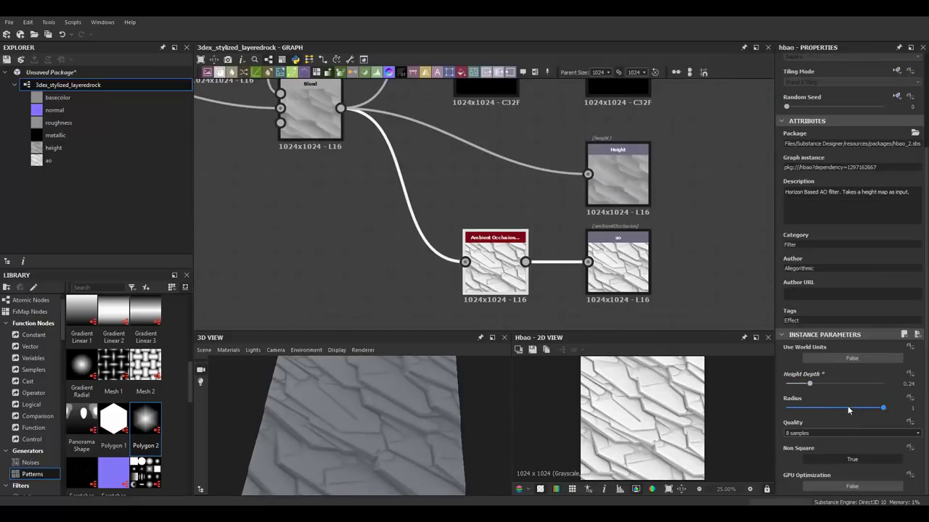
# Change the second Flood Fill to Gradient's angle to 56°.
pyautogui.moveTo(412, 392); pyautogui.dragTo(377, 435)
pyautogui.moveTo(436, 218); pyautogui.dragTo(327, 181, button='middle')
pyautogui.click(290, 167)
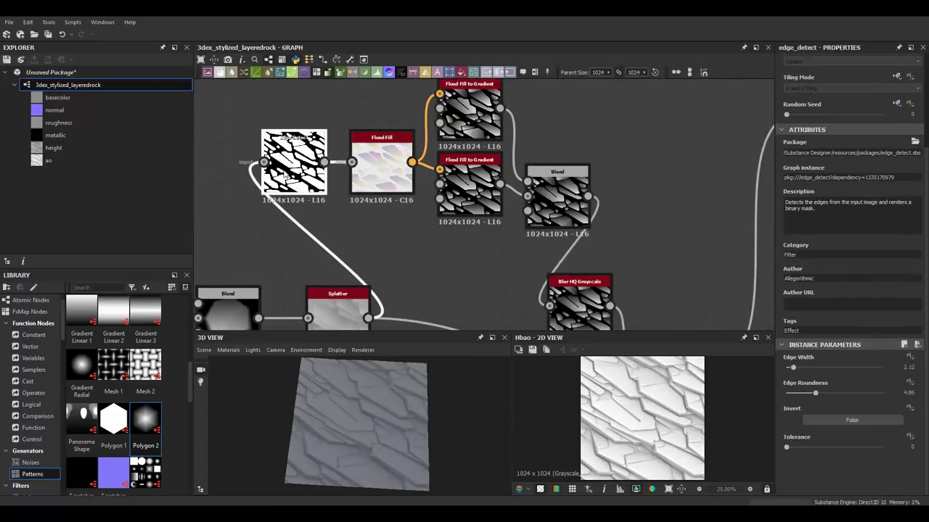
pyautogui.moveTo(430, 206); pyautogui.dragTo(448, 206, button='middle')
pyautogui.click(447, 203)
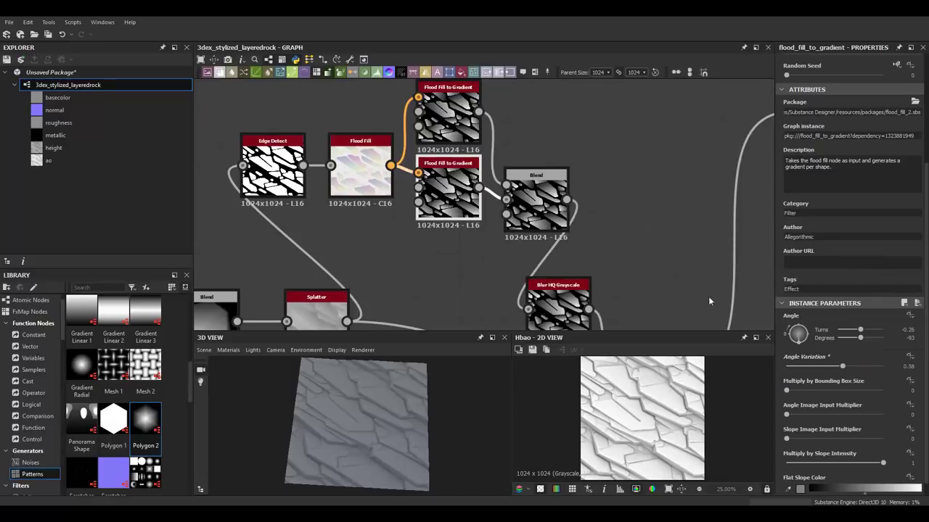
pyautogui.scroll(-1, 796, 331)
pyautogui.moveTo(327, 427)
pyautogui.mouseDown()
pyautogui.moveTo(431, 379)
pyautogui.moveTo(418, 402)
pyautogui.mouseUp()
pyautogui.moveTo(305, 240); pyautogui.dragTo(354, 239, button='middle')
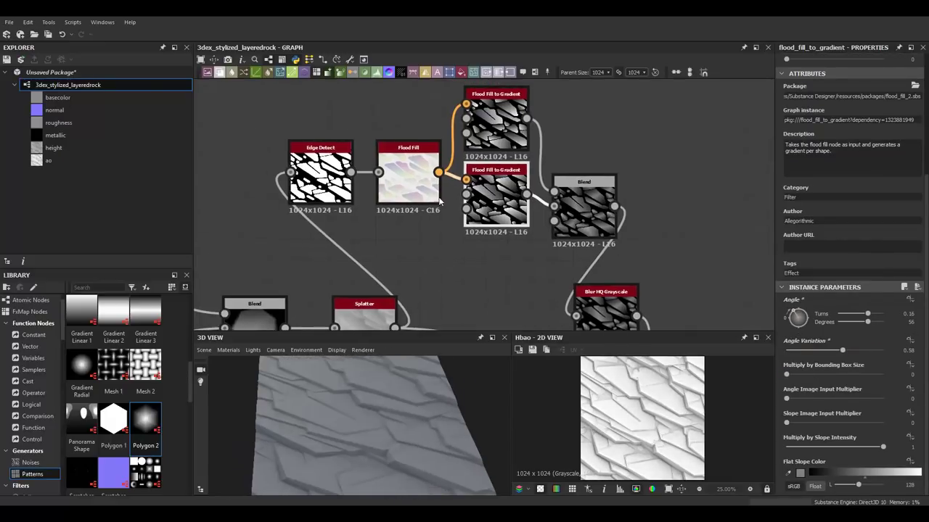
# Raise Edge Detect's edge roundness to 8.84.
pyautogui.click(322, 174)
pyautogui.scroll(-1, 399, 218)
pyautogui.moveTo(823, 439); pyautogui.dragTo(838, 440)
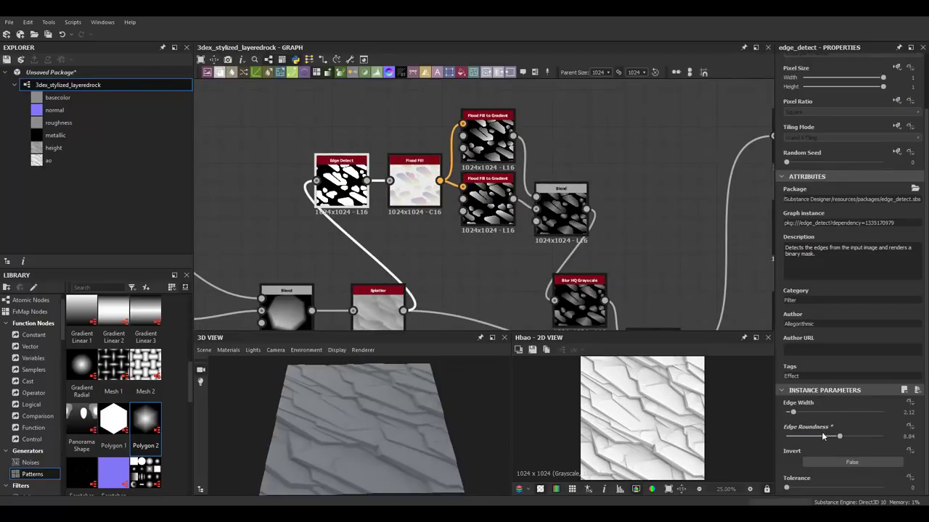
# Insert a Warp node after the gradient Blend.
pyautogui.scroll(2, 507, 203)
pyautogui.click(472, 181)
pyautogui.moveTo(518, 188); pyautogui.dragTo(552, 197)
pyautogui.click(573, 208)
# Add a Perlin Noise into the Warp's gradient input and lower its scale to 10.
pyautogui.scroll(-2, 549, 185)
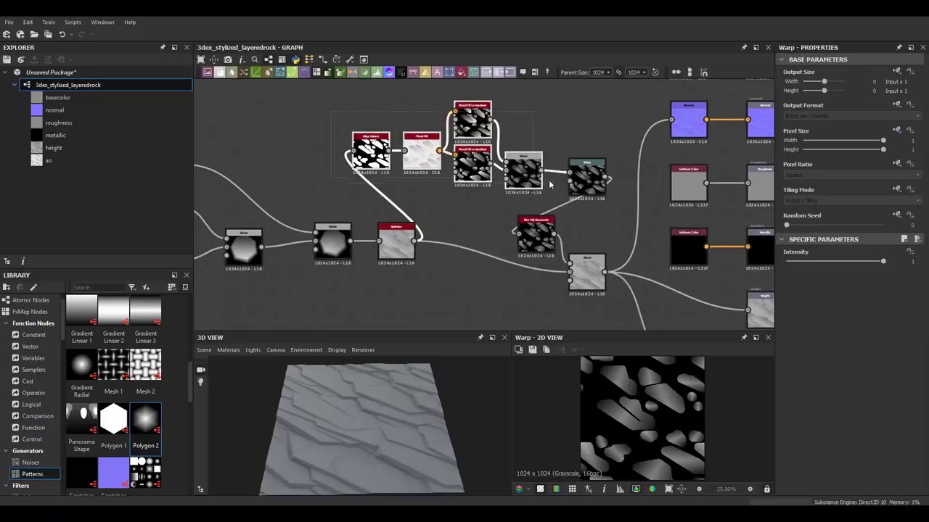
pyautogui.scroll(2, 508, 196)
pyautogui.press('space')
pyautogui.write('pr')
pyautogui.click(492, 235)
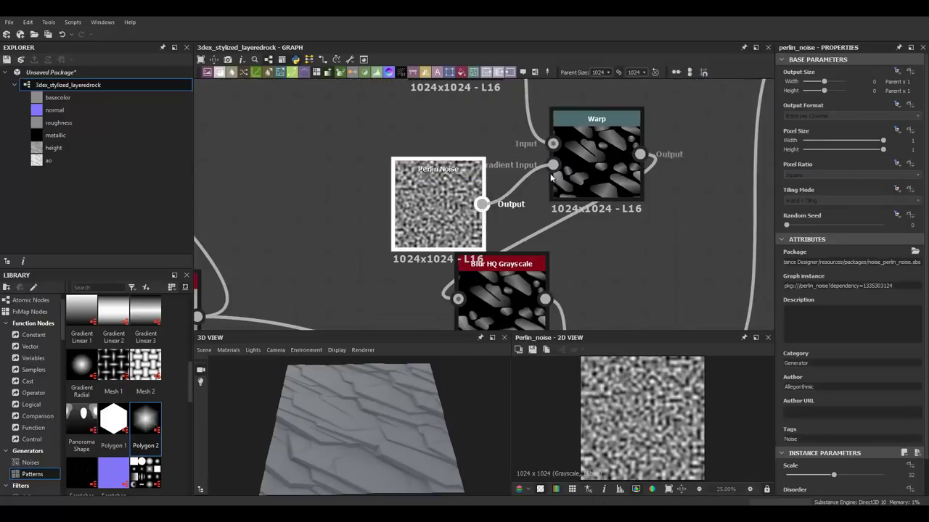
pyautogui.scroll(2, 612, 175)
pyautogui.click(407, 217)
pyautogui.scroll(-5, 849, 326)
pyautogui.moveTo(835, 436); pyautogui.dragTo(798, 437)
pyautogui.moveTo(377, 435)
pyautogui.mouseDown()
pyautogui.moveTo(404, 416)
pyautogui.moveTo(435, 414)
pyautogui.mouseUp()
# Brighten the roughness Uniform Color's grey value to 175.
pyautogui.moveTo(762, 211); pyautogui.dragTo(516, 145, button='middle')
pyautogui.click(516, 145)
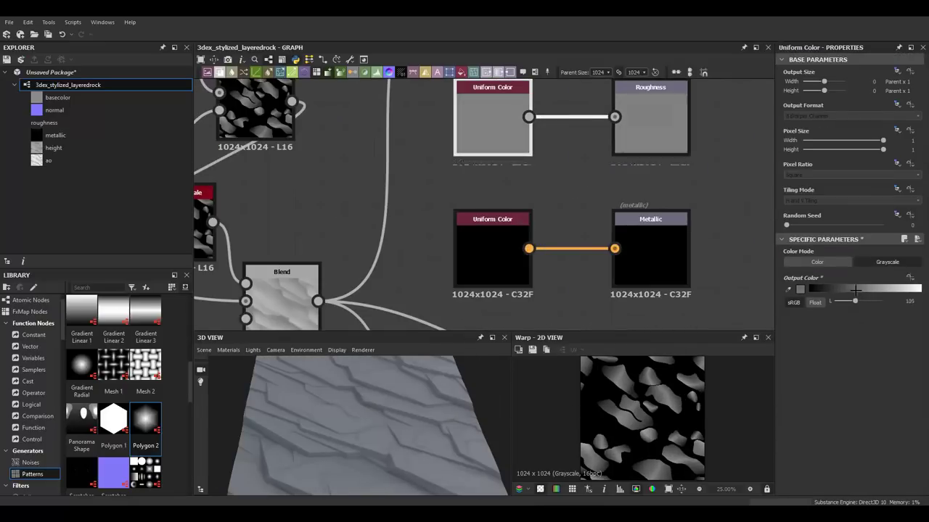
pyautogui.scroll(-2, 516, 145)
pyautogui.click(878, 288)
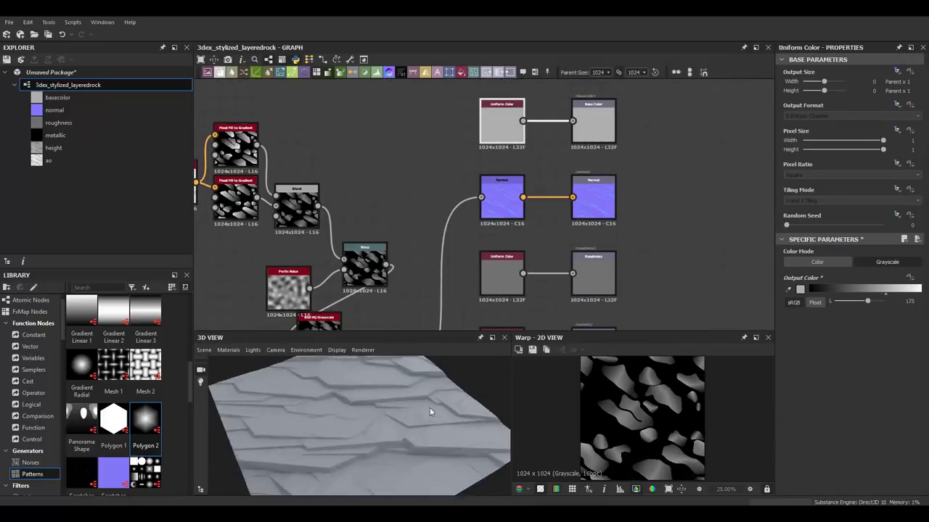
# Set the Edge Detect width to 7.79 and roundness to 3.42.
pyautogui.moveTo(429, 407); pyautogui.dragTo(415, 429)
pyautogui.scroll(-2, 378, 195)
pyautogui.scroll(3, 378, 194)
pyautogui.click(353, 153)
pyautogui.scroll(-5, 849, 326)
pyautogui.moveTo(813, 412)
pyautogui.mouseDown()
pyautogui.moveTo(793, 413)
pyautogui.moveTo(832, 412)
pyautogui.mouseUp()
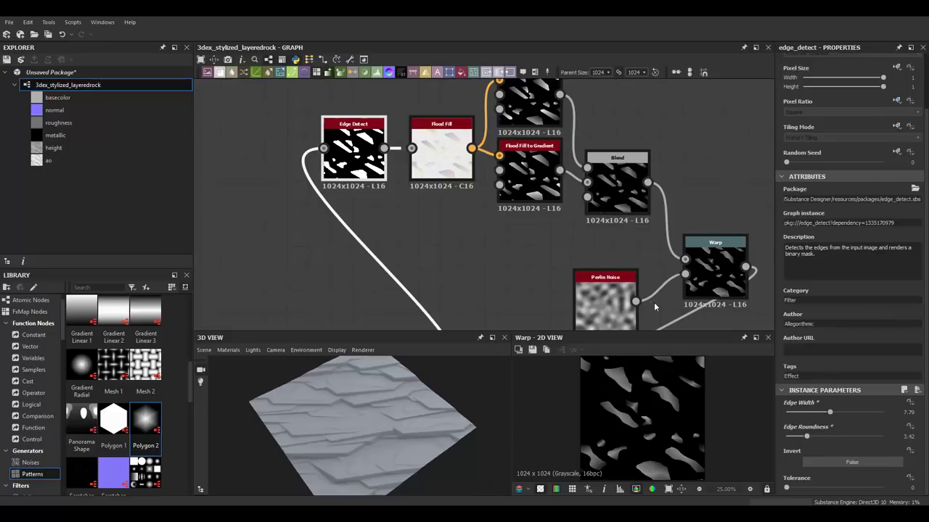
# Drop the lower Splatter Min (Darken) Blend's opacity to about 0.03.
pyautogui.moveTo(654, 301); pyautogui.dragTo(544, 168, button='middle')
pyautogui.click(623, 272)
pyautogui.scroll(2, 804, 289)
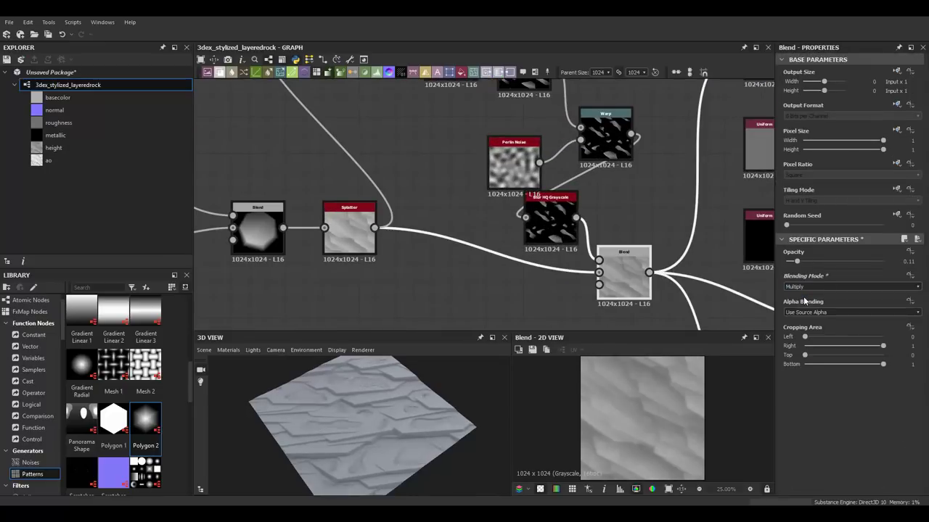
pyautogui.scroll(2, 804, 289)
pyautogui.scroll(1, 804, 291)
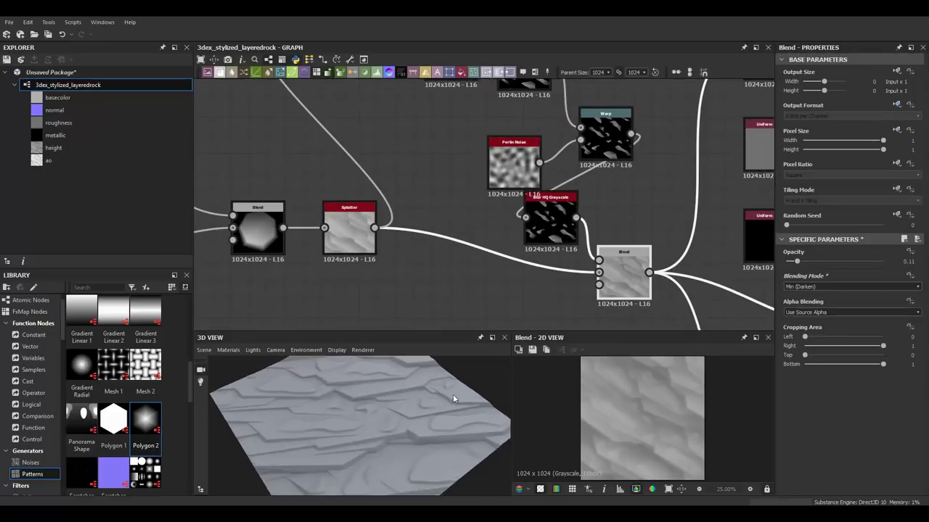
pyautogui.moveTo(796, 261); pyautogui.dragTo(789, 262)
# Make Polygon 2 an eight-sided soft shape using Sides 8, Curve and Gradient.
pyautogui.scroll(-3, 453, 201)
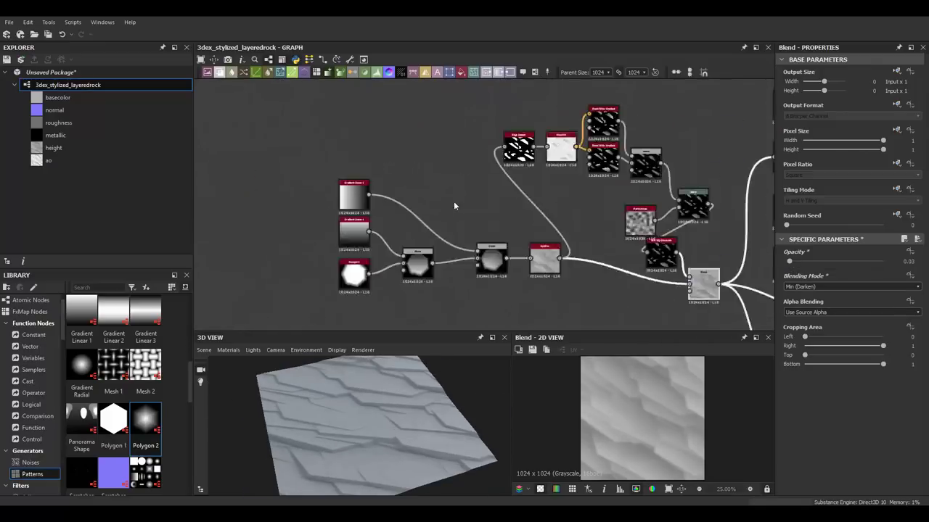
pyautogui.scroll(1, 304, 141)
pyautogui.scroll(2, 487, 238)
pyautogui.scroll(-1, 487, 243)
pyautogui.click(258, 261)
pyautogui.scroll(-1, 799, 473)
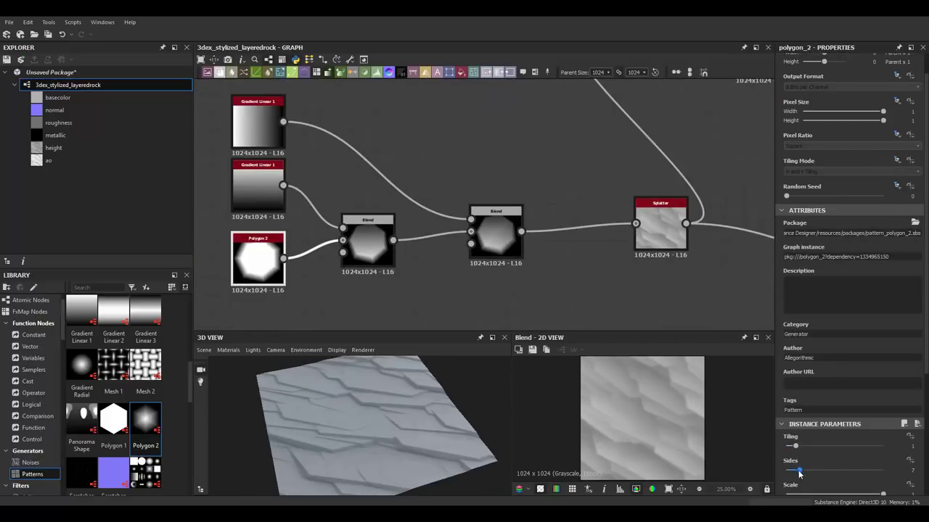
pyautogui.scroll(-2, 834, 435)
pyautogui.scroll(-2, 861, 408)
pyautogui.moveTo(835, 387)
pyautogui.mouseDown()
pyautogui.moveTo(823, 386)
pyautogui.moveTo(840, 410)
pyautogui.mouseUp()
# Insert a Warp node between the second Blend and the Splatter.
pyautogui.scroll(2, 338, 429)
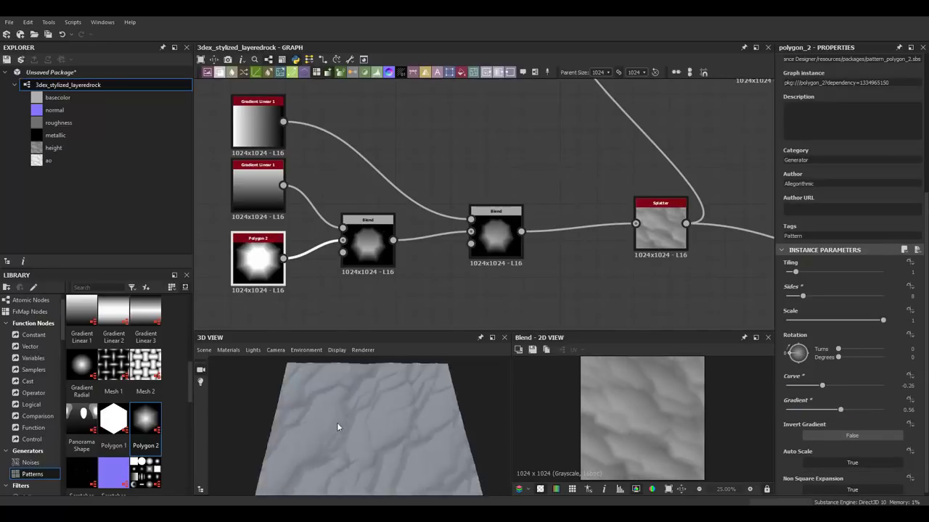
pyautogui.scroll(3, 397, 407)
pyautogui.scroll(-3, 396, 407)
pyautogui.click(496, 232)
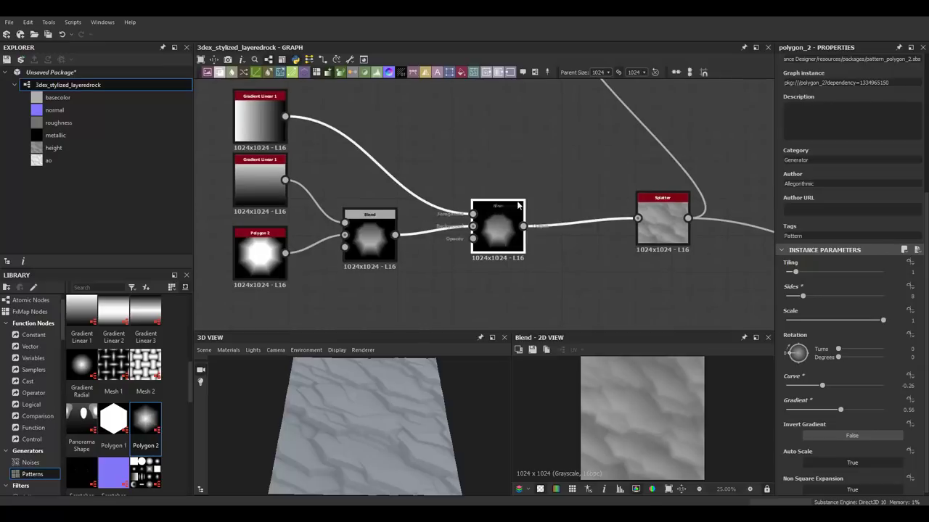
pyautogui.press('space')
pyautogui.write('war')
pyautogui.press('Return')
# Feed a Perlin Noise into the Warp's gradient input and lower its scale.
pyautogui.scroll(2, 484, 247)
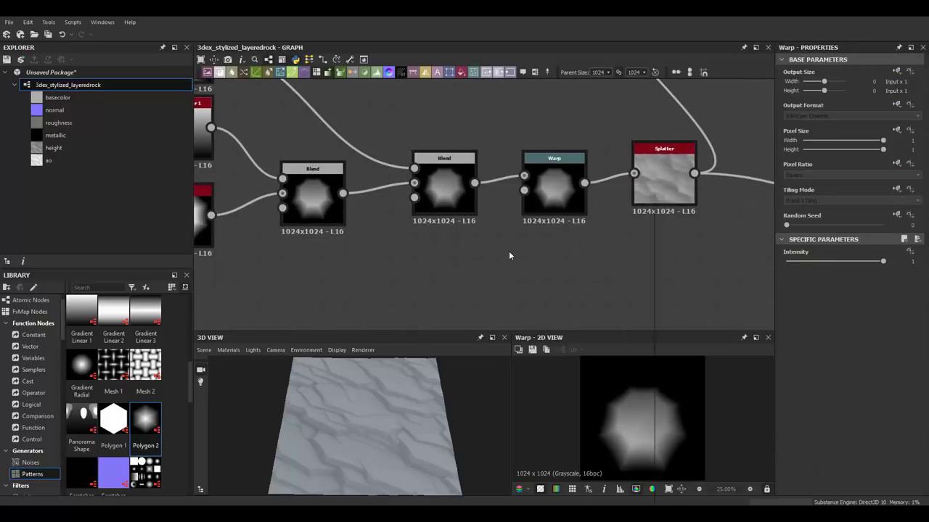
pyautogui.press('space')
pyautogui.write('perlin')
pyautogui.press('Return')
pyautogui.moveTo(495, 271); pyautogui.dragTo(524, 190)
pyautogui.moveTo(464, 275); pyautogui.dragTo(443, 276)
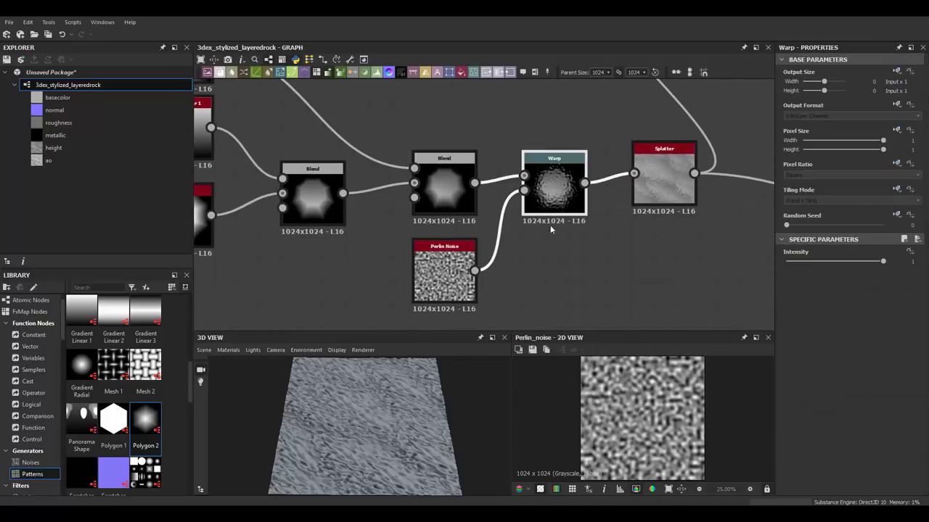
pyautogui.click(444, 272)
pyautogui.scroll(-5, 848, 327)
pyautogui.moveTo(798, 439); pyautogui.dragTo(812, 439)
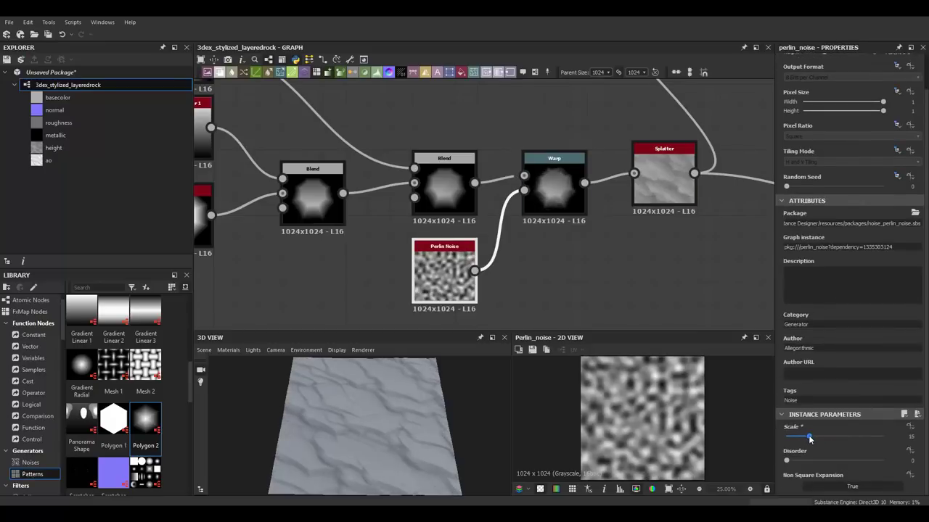
pyautogui.moveTo(380, 431); pyautogui.dragTo(414, 404)
pyautogui.moveTo(519, 318); pyautogui.dragTo(518, 243, button='middle')
# Connect a Clouds 2 noise to the Warp and set Warp intensity to 0.37.
pyautogui.press('space')
pyautogui.write('clou')
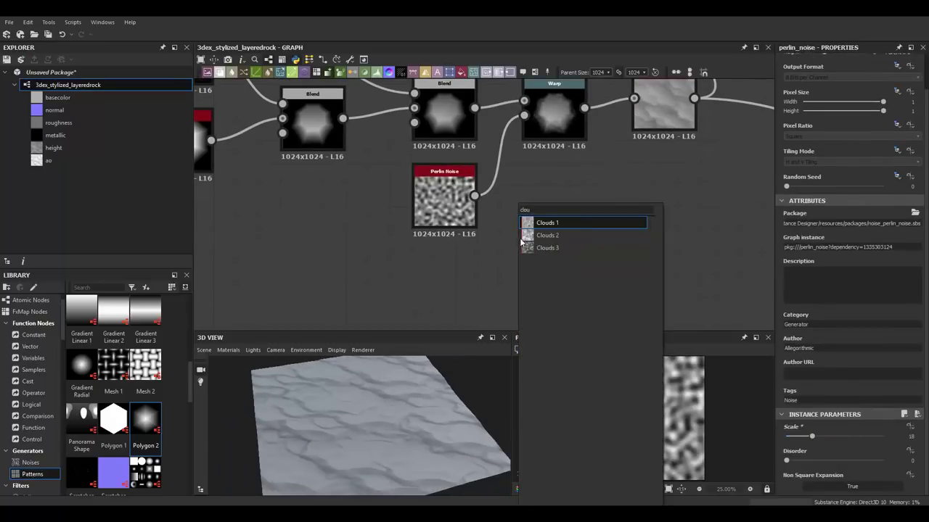
pyautogui.click(546, 235)
pyautogui.moveTo(518, 272); pyautogui.dragTo(524, 116)
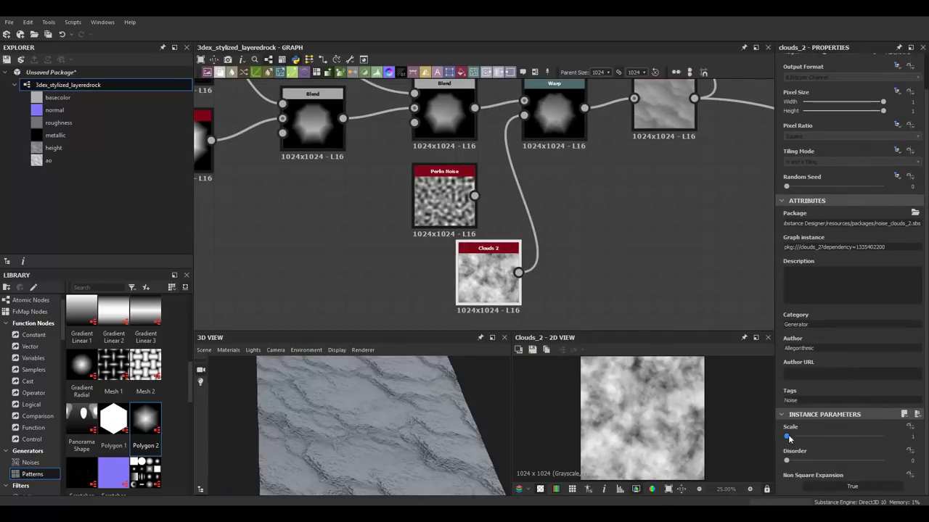
pyautogui.click(553, 135)
pyautogui.scroll(2, 399, 422)
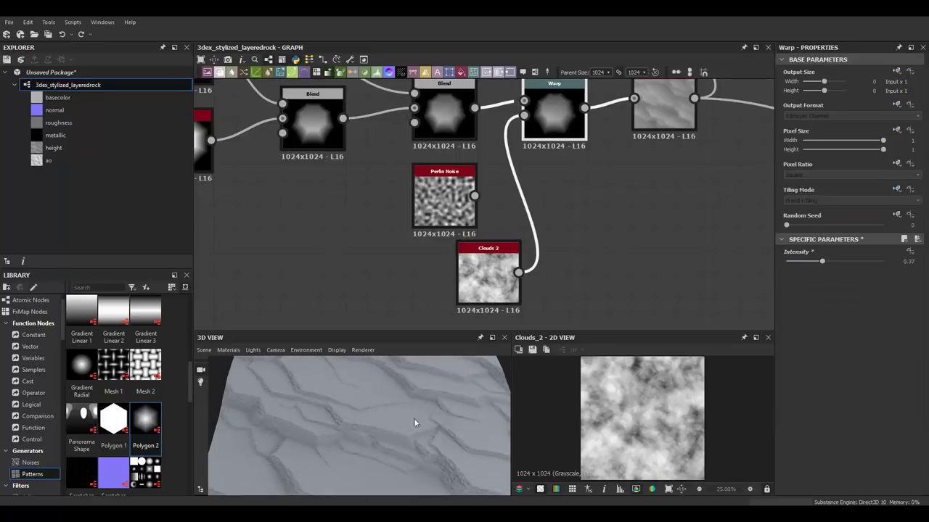
pyautogui.scroll(-3, 518, 187)
# Try Crystal 2 and Fluid noises from Library > Noises as warp inputs, then delete them.
pyautogui.click(39, 428)
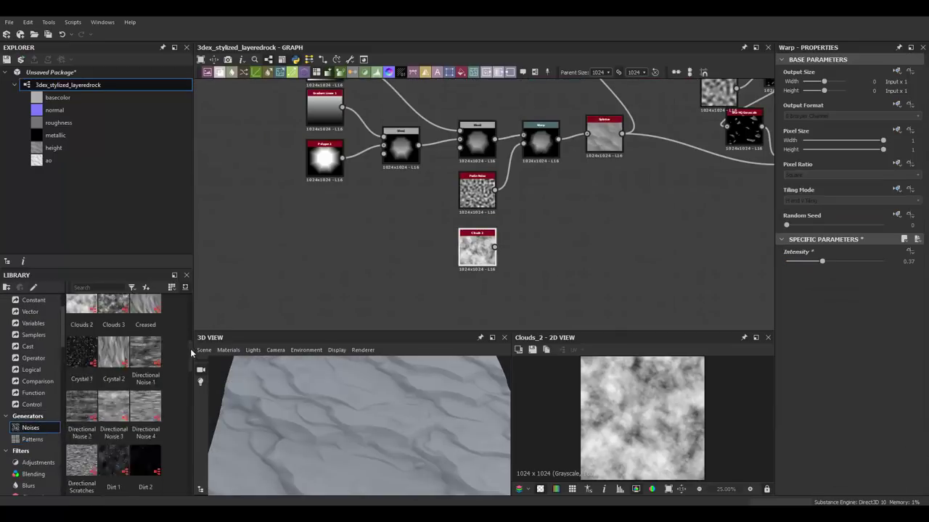
pyautogui.moveTo(113, 410); pyautogui.dragTo(557, 242)
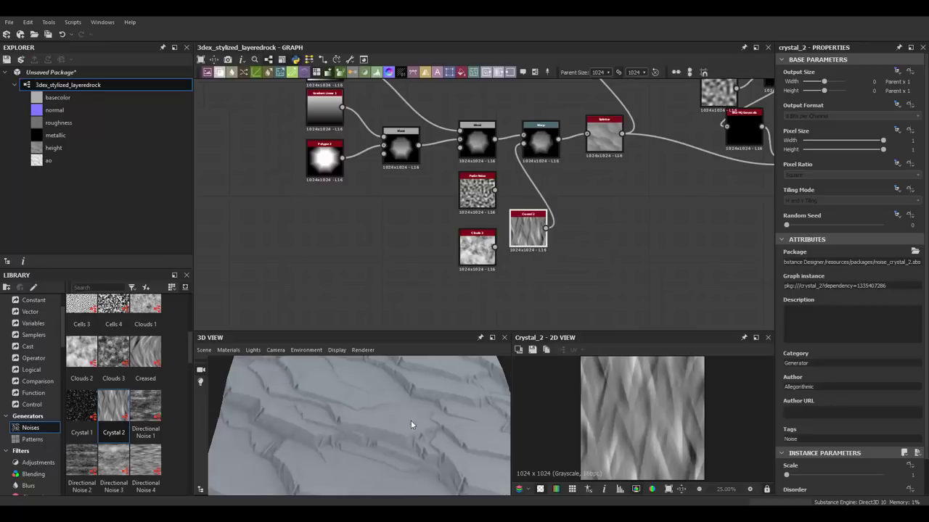
pyautogui.scroll(-2, 410, 425)
pyautogui.scroll(-1, 849, 406)
pyautogui.moveTo(786, 462); pyautogui.dragTo(809, 463)
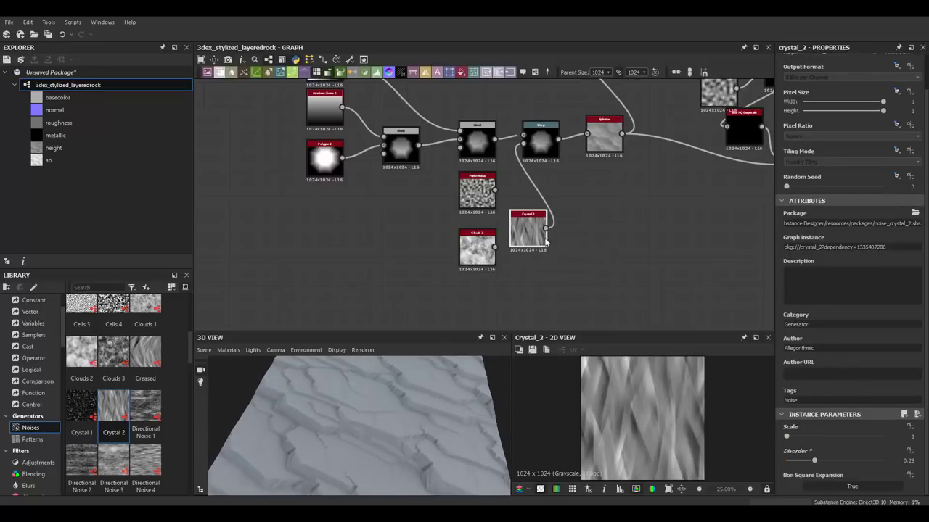
pyautogui.scroll(-3, 134, 378)
pyautogui.moveTo(113, 461); pyautogui.dragTo(572, 237)
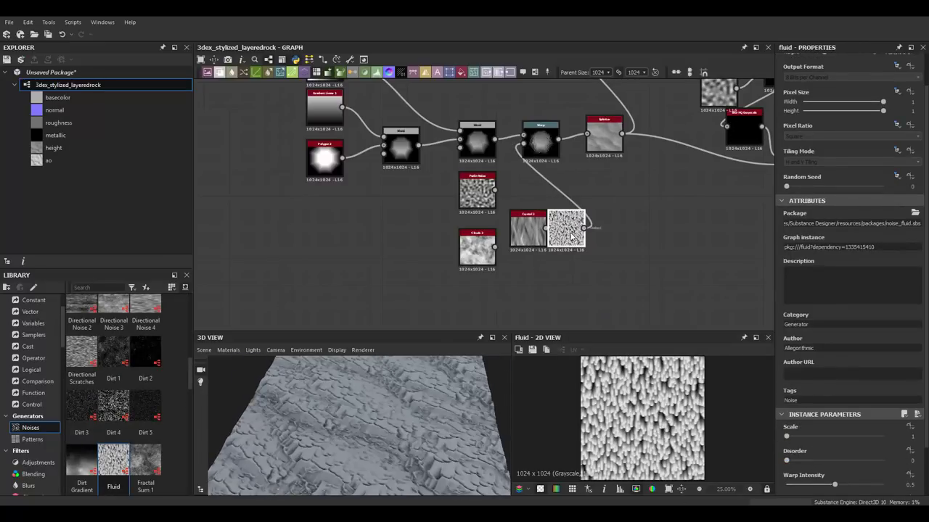
pyautogui.press('Delete')
# Try a Cells 4 noise on the warp and delete it.
pyautogui.scroll(3, 113, 392)
pyautogui.moveTo(113, 399)
pyautogui.mouseDown()
pyautogui.moveTo(515, 242)
pyautogui.moveTo(523, 145)
pyautogui.mouseUp()
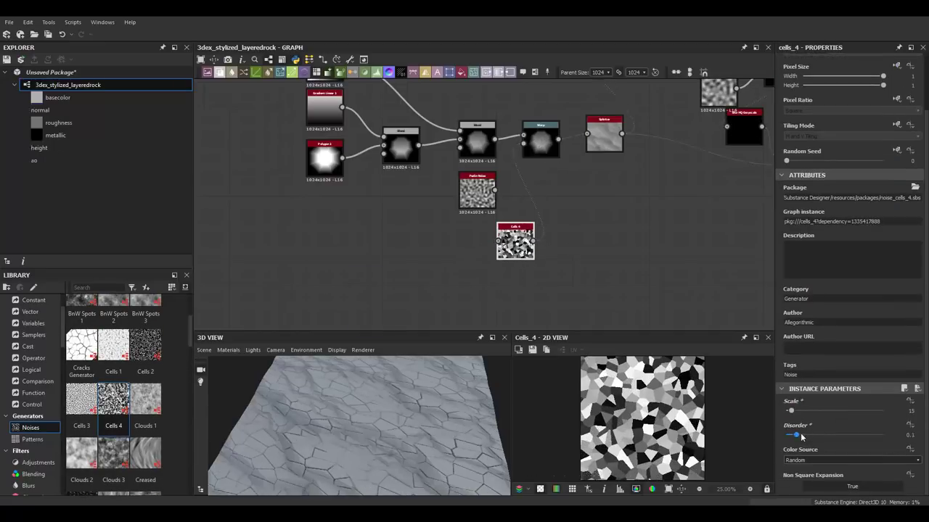
pyautogui.press('Delete')
pyautogui.scroll(-2, 154, 368)
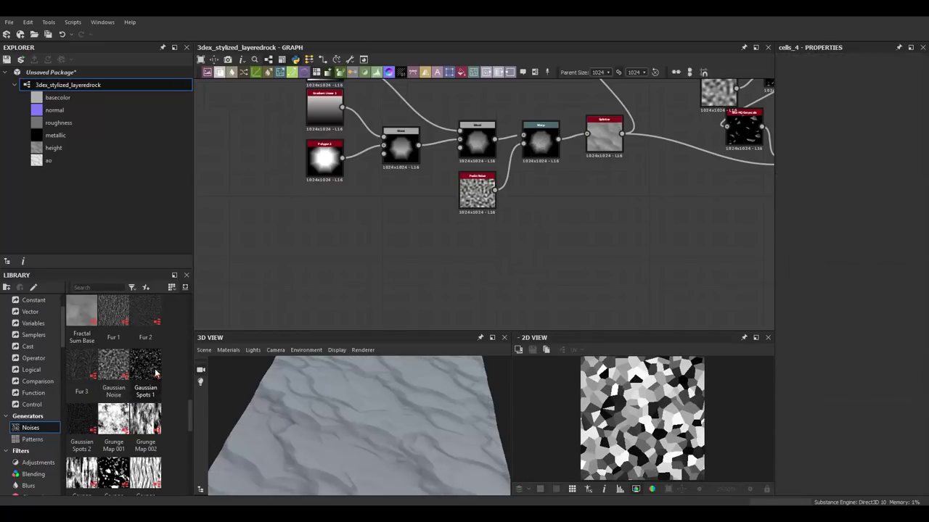
pyautogui.scroll(-1, 154, 368)
pyautogui.scroll(-2, 154, 369)
pyautogui.scroll(2, 498, 174)
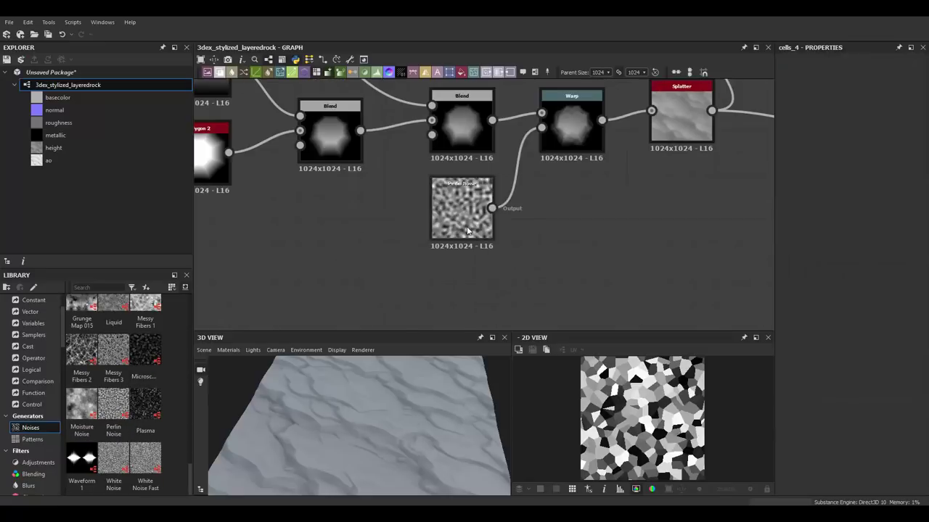
# Settle the Perlin Noise scale at 10 and check the 3D preview.
pyautogui.click(462, 211)
pyautogui.moveTo(819, 437); pyautogui.dragTo(803, 438)
pyautogui.moveTo(789, 440)
pyautogui.mouseDown()
pyautogui.moveTo(834, 438)
pyautogui.moveTo(799, 437)
pyautogui.mouseUp()
pyautogui.moveTo(364, 439)
pyautogui.mouseDown()
pyautogui.moveTo(394, 459)
pyautogui.moveTo(360, 413)
pyautogui.moveTo(409, 418)
pyautogui.moveTo(332, 389)
pyautogui.moveTo(356, 410)
pyautogui.moveTo(385, 407)
pyautogui.moveTo(386, 427)
pyautogui.mouseUp()
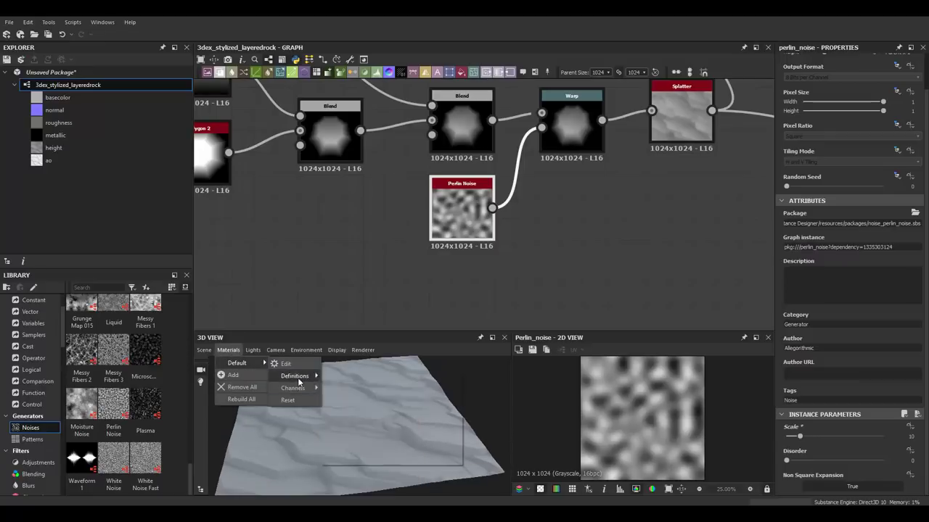
pyautogui.click(285, 363)
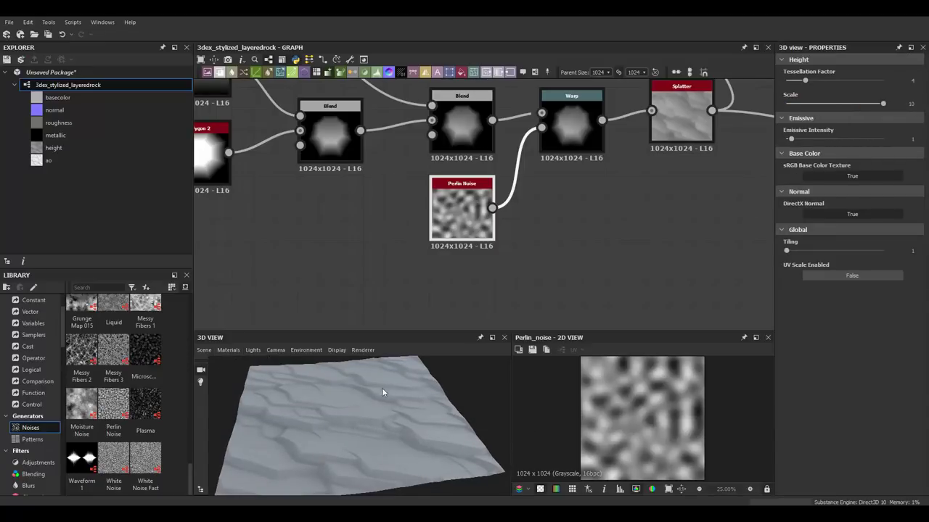
pyautogui.moveTo(383, 392); pyautogui.dragTo(334, 404)
pyautogui.scroll(-3, 479, 218)
pyautogui.scroll(3, 363, 240)
# Reselect the darken Blend and set its opacity to 0.03.
pyautogui.click(241, 246)
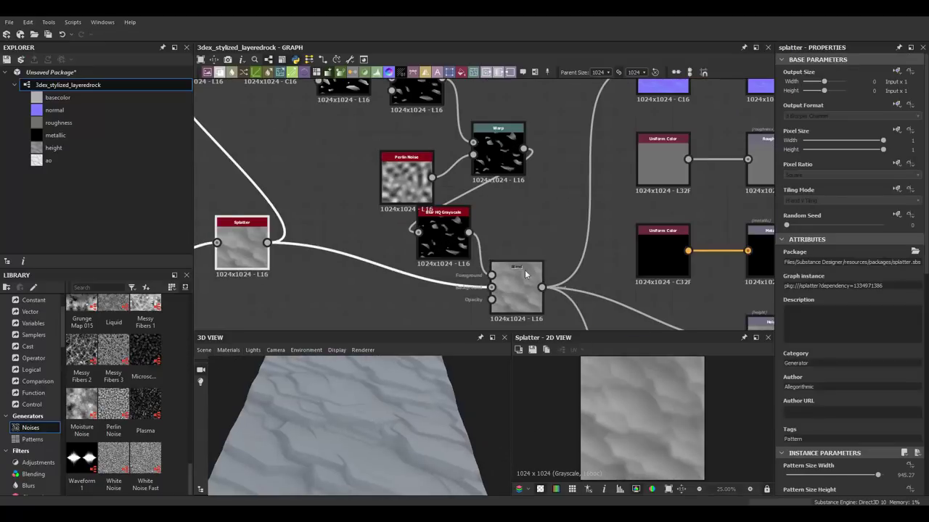
pyautogui.moveTo(525, 274); pyautogui.dragTo(534, 246, button='middle')
pyautogui.click(535, 247)
pyautogui.moveTo(794, 262); pyautogui.dragTo(787, 263)
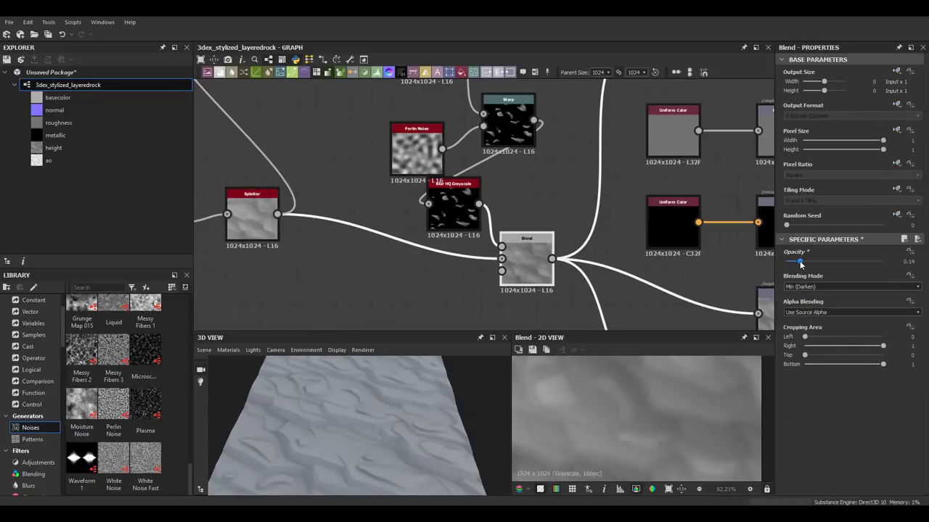
pyautogui.moveTo(379, 428); pyautogui.dragTo(408, 435)
pyautogui.moveTo(452, 188); pyautogui.dragTo(457, 200, button='middle')
pyautogui.scroll(-3, 453, 210)
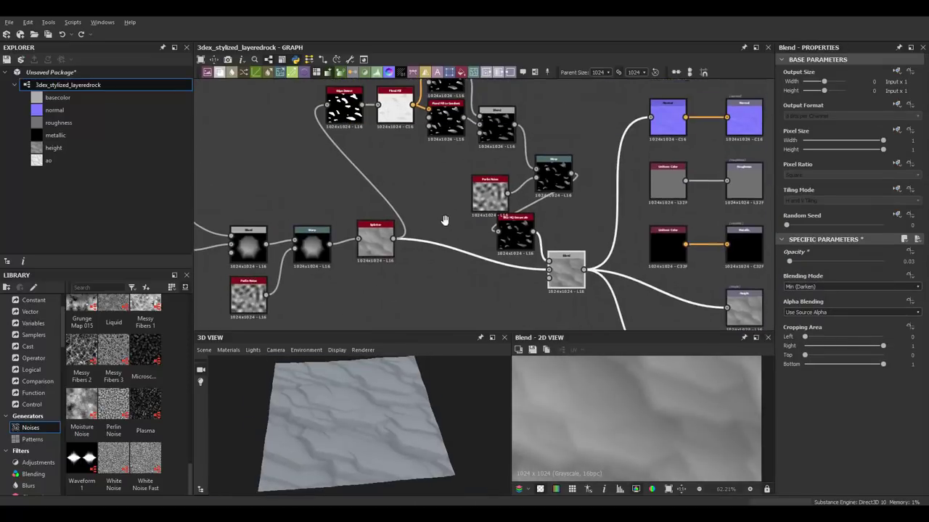
pyautogui.scroll(1, 439, 203)
# Branch a Histogram Select off the Splatter, replacing a trial Histogram Scan.
pyautogui.click(376, 236)
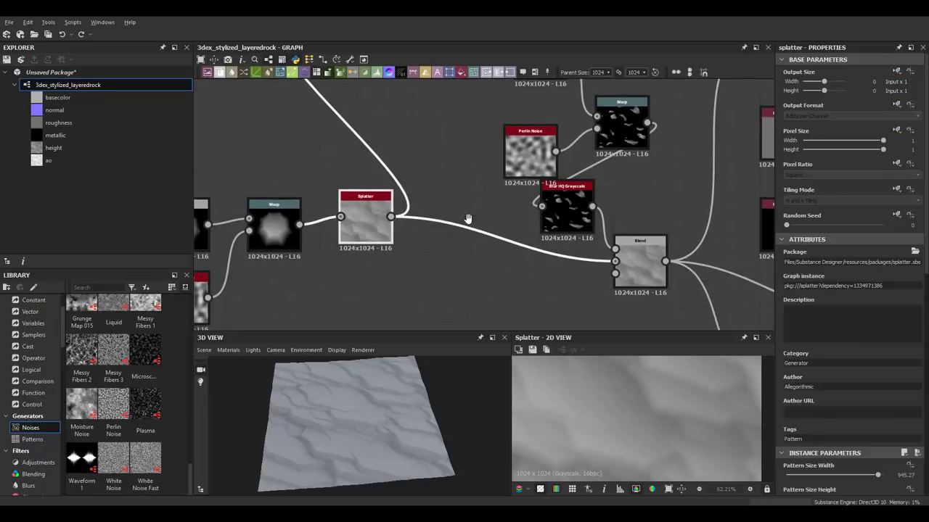
pyautogui.scroll(2, 465, 275)
pyautogui.press('space')
pyautogui.write('hist')
pyautogui.click(475, 230)
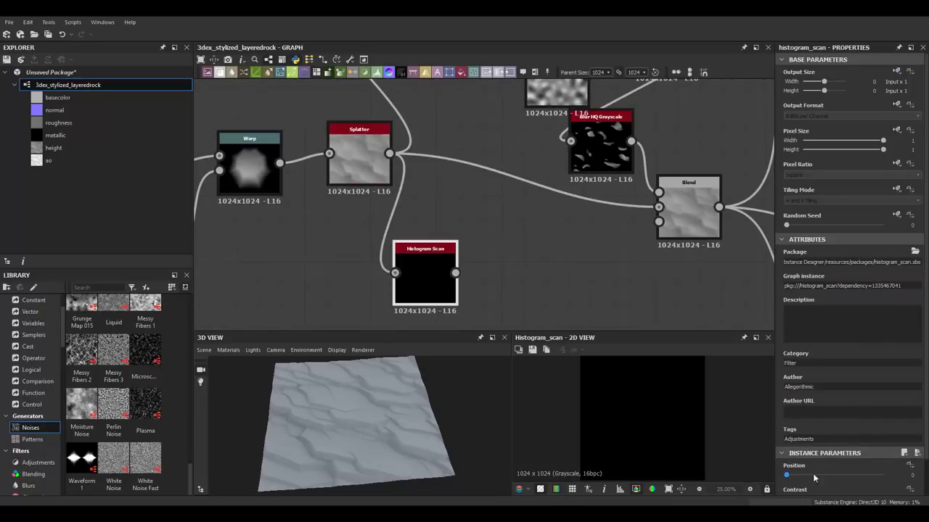
pyautogui.moveTo(813, 473); pyautogui.dragTo(888, 463)
pyautogui.scroll(-1, 849, 362)
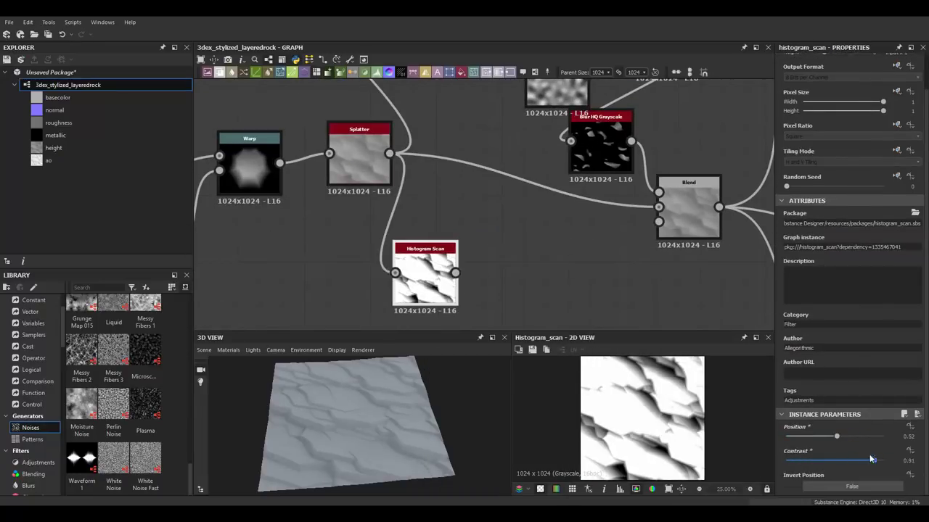
pyautogui.press('Delete')
pyautogui.press('space')
pyautogui.click(471, 261)
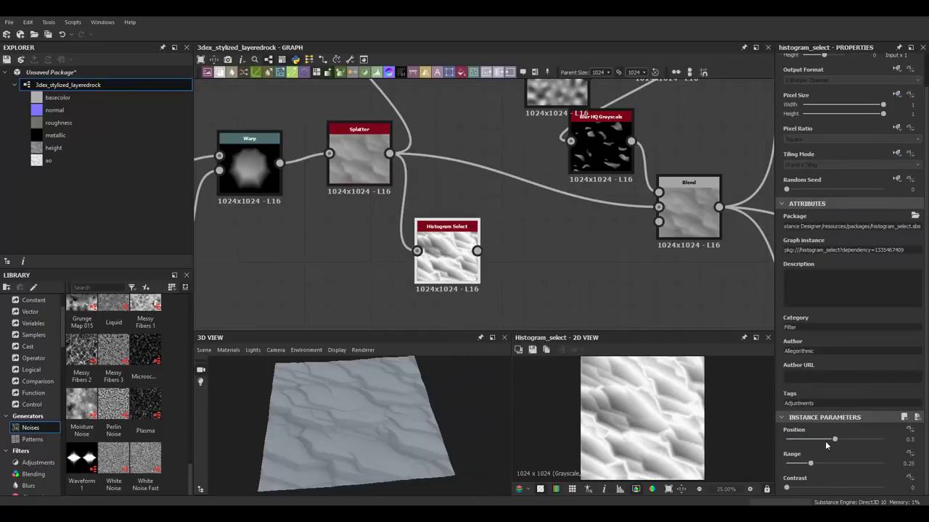
pyautogui.moveTo(834, 441)
pyautogui.mouseDown()
pyautogui.moveTo(825, 440)
pyautogui.moveTo(834, 463)
pyautogui.moveTo(808, 462)
pyautogui.mouseUp()
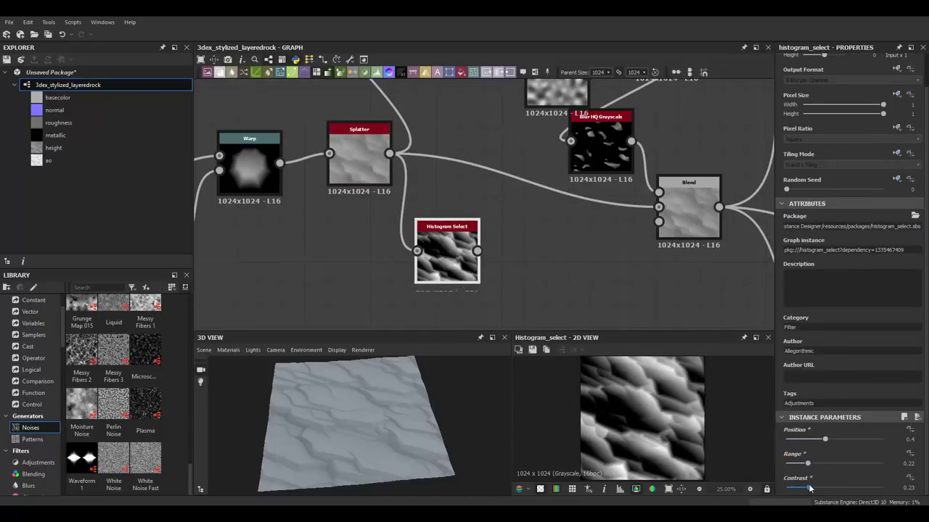
pyautogui.scroll(-2, 442, 201)
# Set the layer Blend's blending mode to Subtract.
pyautogui.doubleClick(665, 178)
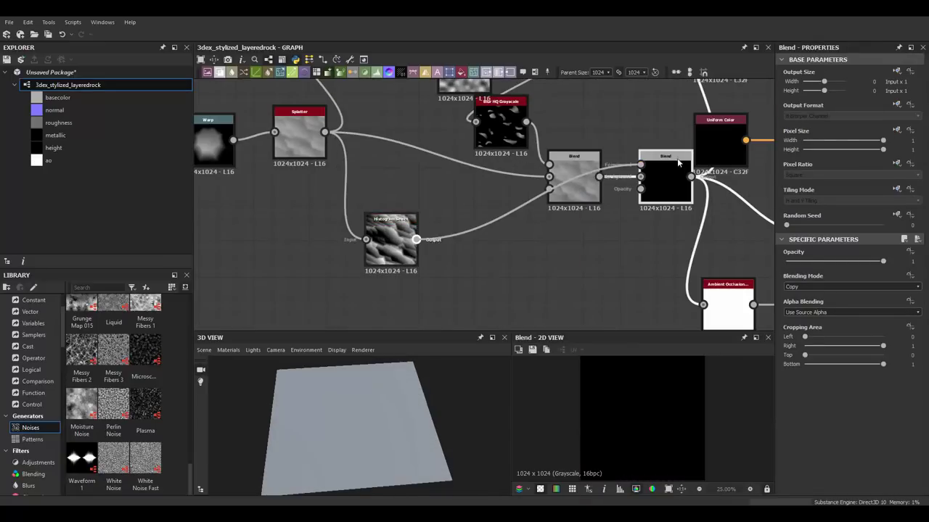
pyautogui.click(834, 287)
pyautogui.click(802, 302)
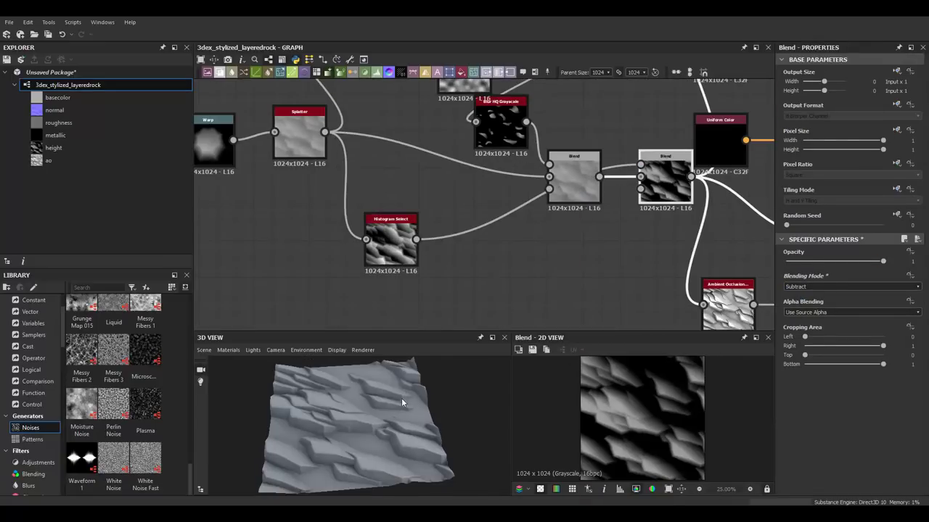
pyautogui.moveTo(402, 397)
pyautogui.mouseDown()
pyautogui.moveTo(427, 412)
pyautogui.moveTo(432, 383)
pyautogui.mouseUp()
pyautogui.press('Down')
pyautogui.press('Down')
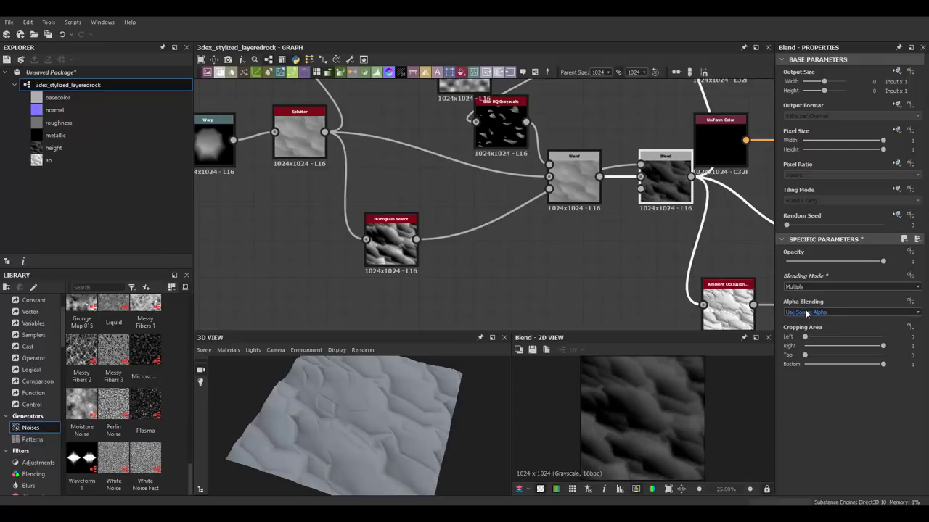
pyautogui.press('Down')
pyautogui.press('Down')
pyautogui.press('Down')
pyautogui.press('Down')
pyautogui.press('Down')
pyautogui.press('Up')
pyautogui.press('Up')
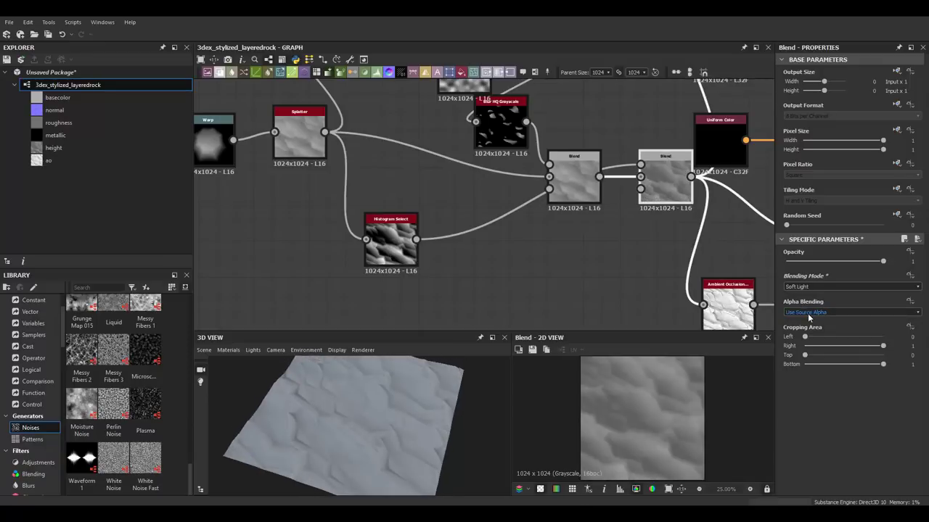
pyautogui.press('Up')
pyautogui.press('Up')
pyautogui.press('Up')
pyautogui.press('Up')
pyautogui.press('Up')
# Set the Histogram Select position to 0.38 and range to 0.24.
pyautogui.click(411, 271)
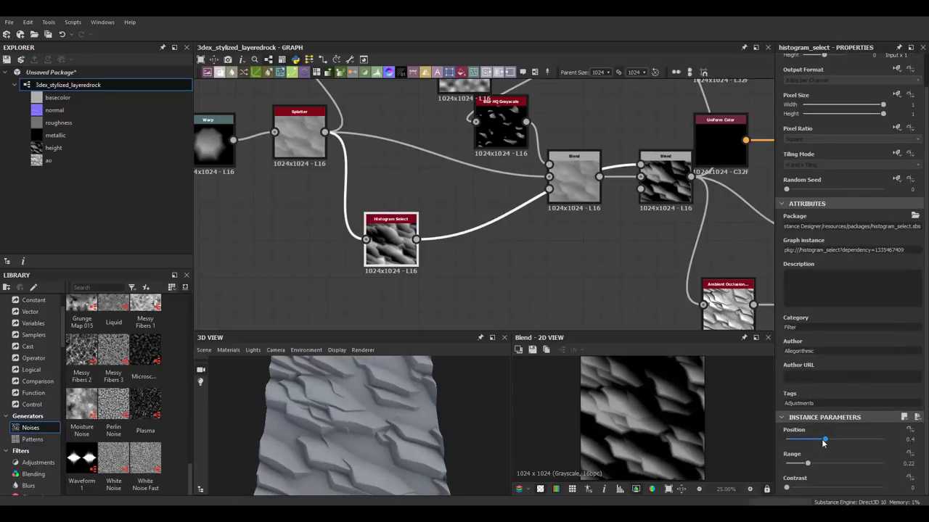
pyautogui.moveTo(834, 440)
pyautogui.mouseDown()
pyautogui.moveTo(787, 441)
pyautogui.moveTo(835, 441)
pyautogui.moveTo(822, 439)
pyautogui.mouseUp()
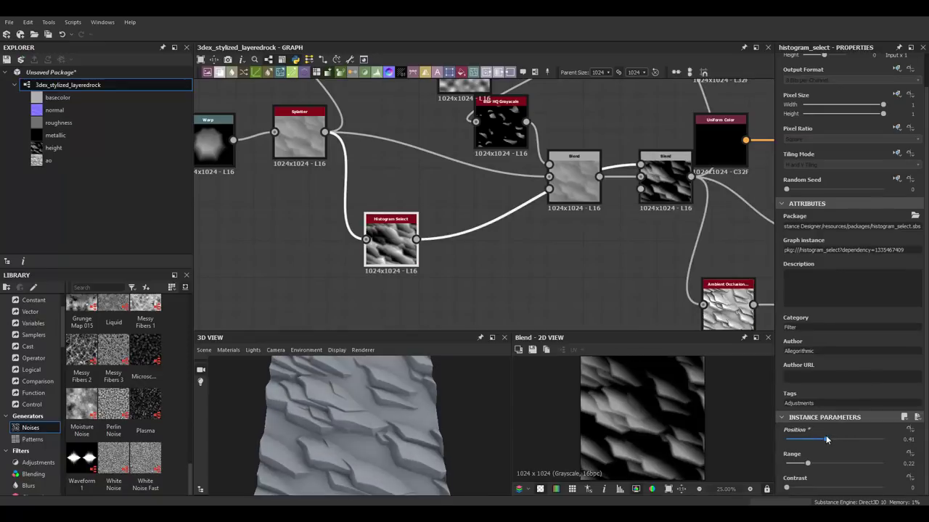
pyautogui.moveTo(392, 436)
pyautogui.mouseDown()
pyautogui.moveTo(431, 425)
pyautogui.moveTo(414, 430)
pyautogui.mouseUp()
pyautogui.moveTo(807, 463); pyautogui.dragTo(810, 464)
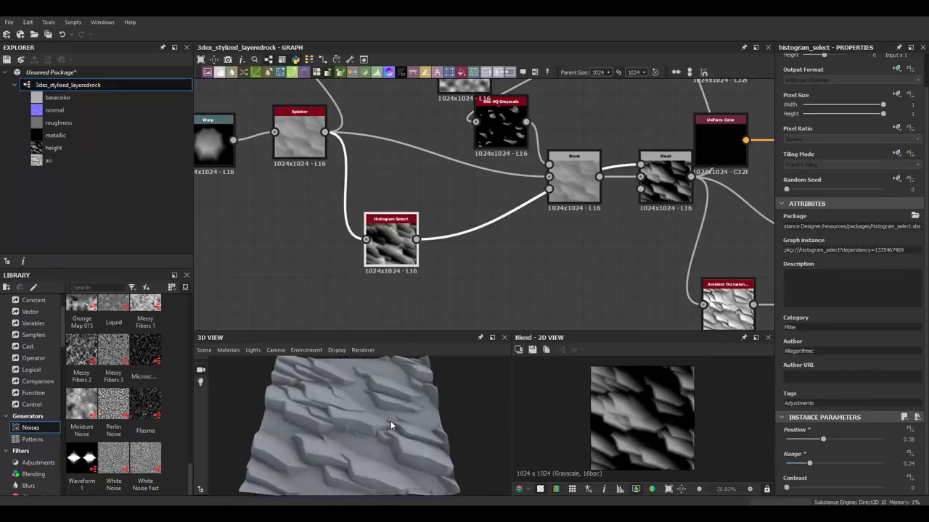
pyautogui.moveTo(390, 421); pyautogui.dragTo(435, 399)
# Lower the Subtract Blend's opacity to 0.07.
pyautogui.click(665, 174)
pyautogui.moveTo(798, 261); pyautogui.dragTo(799, 263)
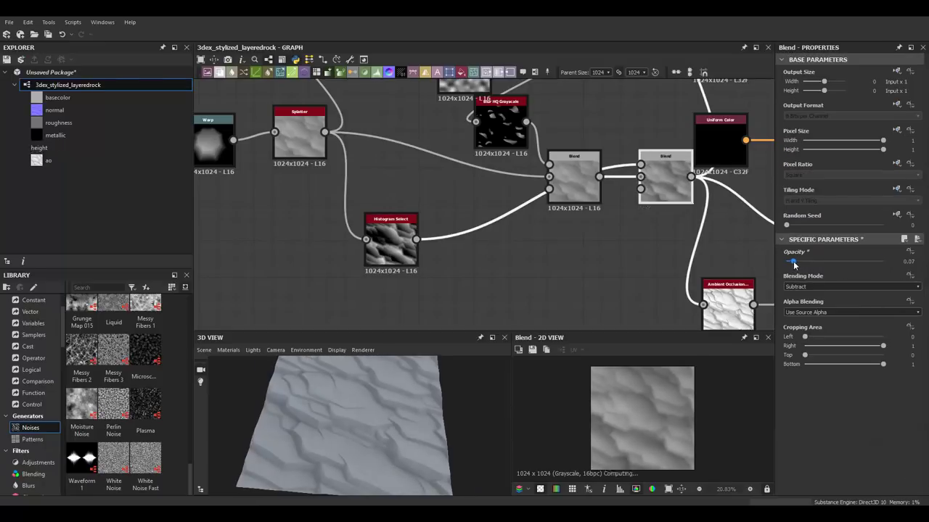
pyautogui.scroll(-2, 408, 245)
pyautogui.scroll(-2, 555, 205)
# Add a Histogram Shift node to the stone chain and position it.
pyautogui.moveTo(522, 218); pyautogui.dragTo(624, 218)
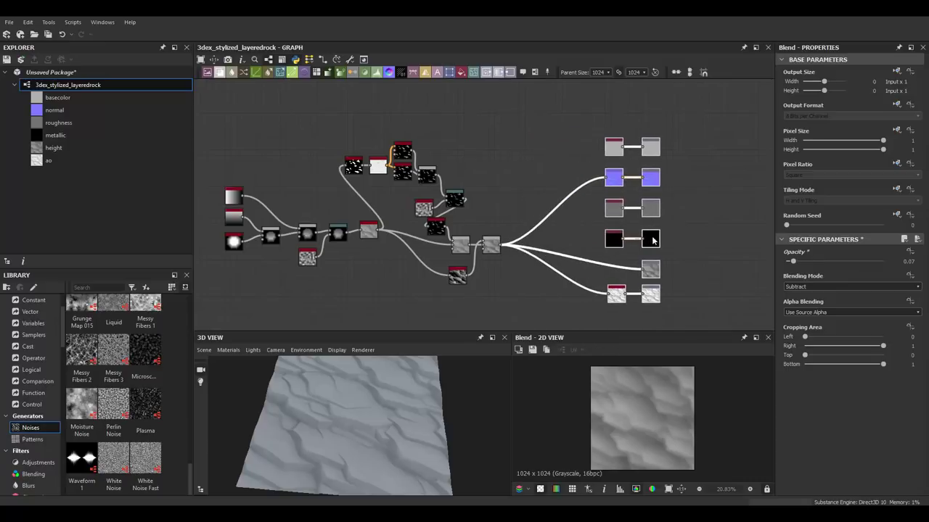
pyautogui.scroll(1, 476, 225)
pyautogui.scroll(1, 383, 257)
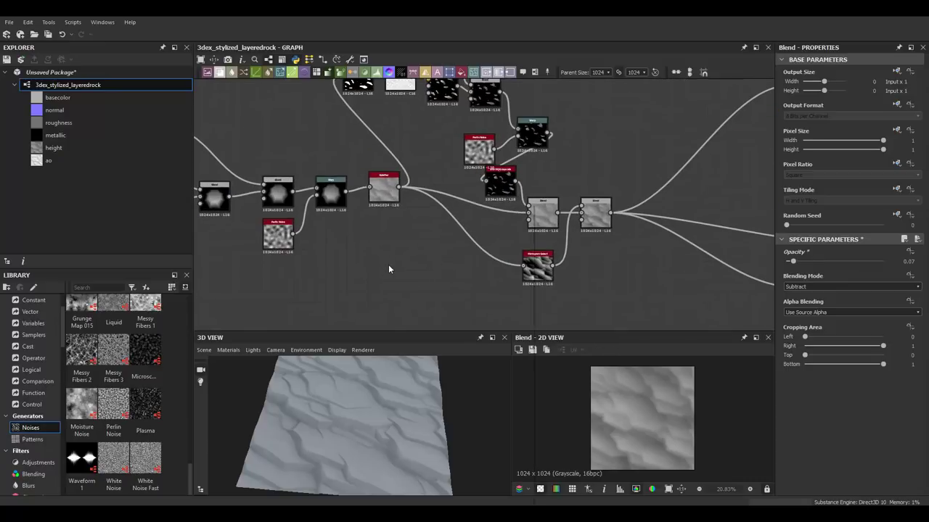
pyautogui.press('space')
pyautogui.write('his')
pyautogui.click(437, 274)
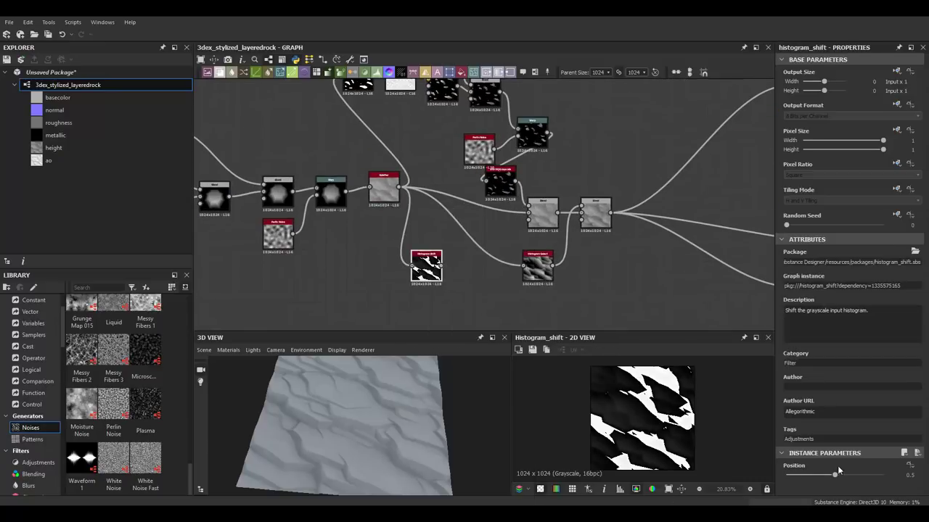
pyautogui.moveTo(843, 479); pyautogui.dragTo(848, 478)
# Add an Edge Detect node beside Flood Fill and move Flood Fill to Gradient below it.
pyautogui.press('space')
pyautogui.write('edg')
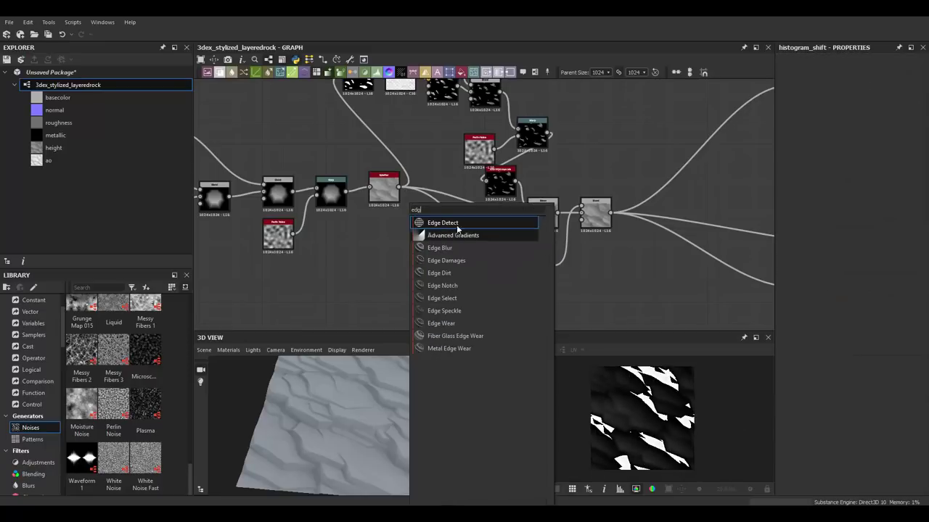
pyautogui.click(460, 224)
pyautogui.scroll(3, 479, 217)
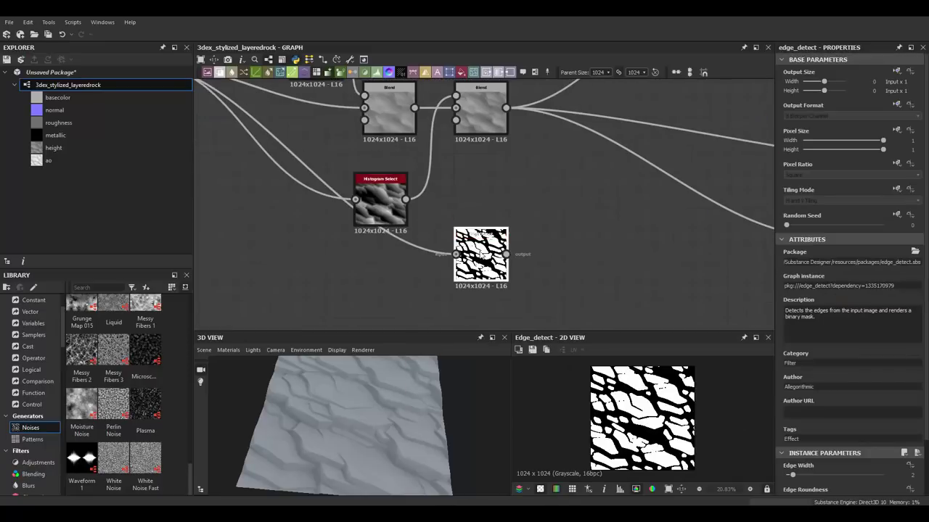
pyautogui.scroll(-4, 348, 114)
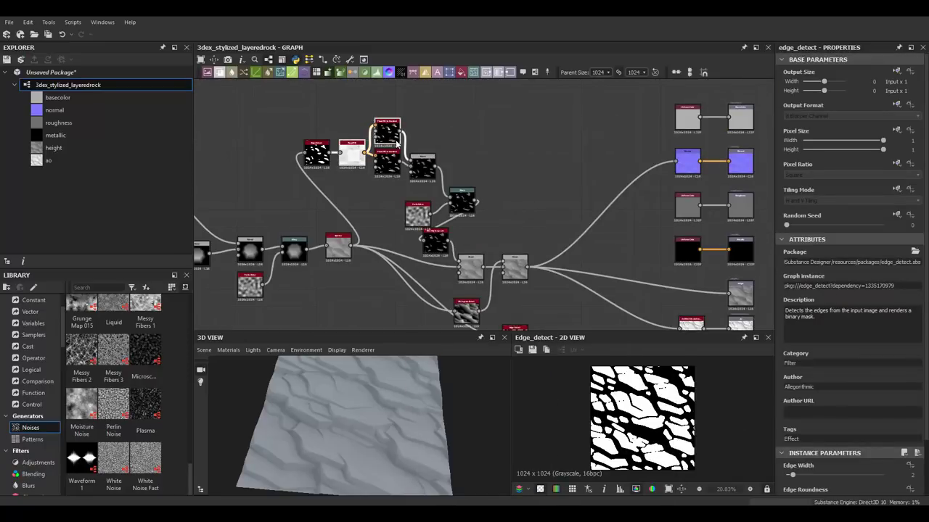
pyautogui.scroll(5, 508, 217)
pyautogui.moveTo(404, 145); pyautogui.dragTo(345, 276)
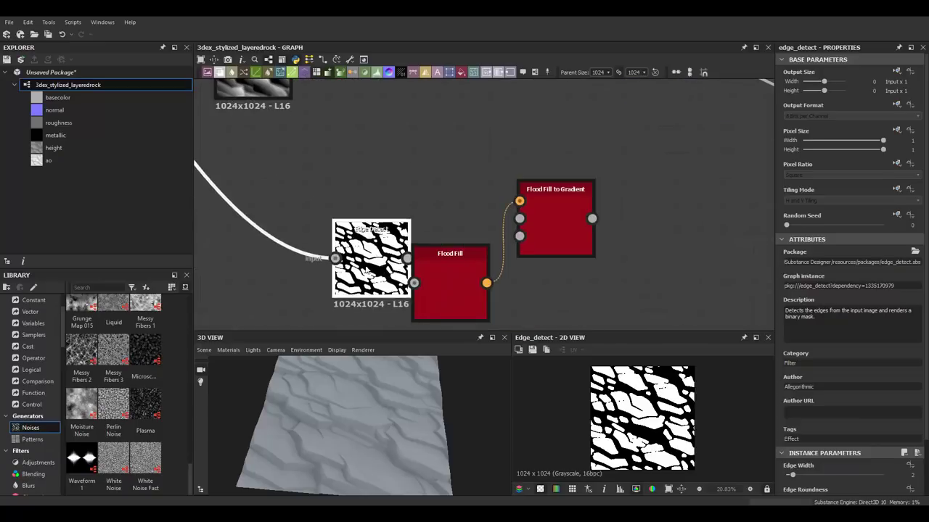
pyautogui.moveTo(567, 233); pyautogui.dragTo(560, 296)
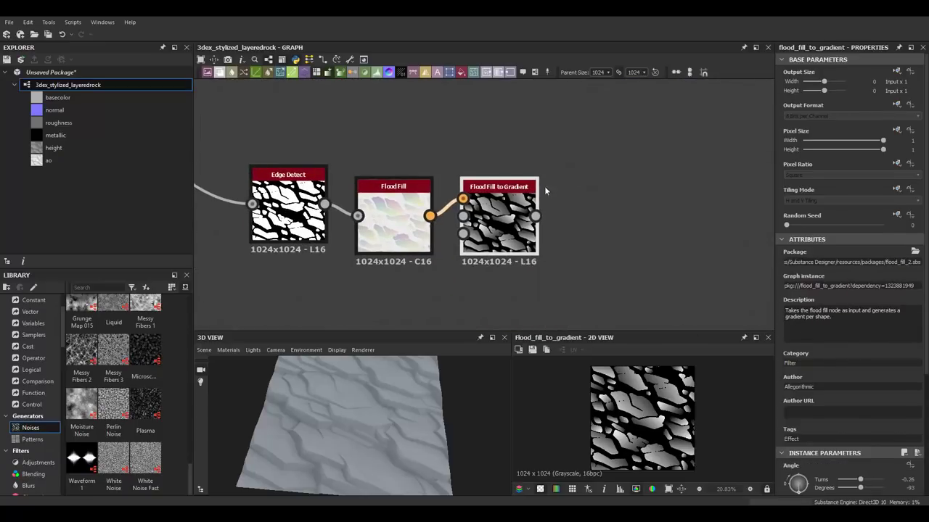
pyautogui.scroll(2, 544, 185)
# Duplicate Flood Fill to Gradient and merge the copies through two chained Min (Darken) Blend nodes.
pyautogui.hotkey('ctrl', 'd')
pyautogui.scroll(-2, 528, 190)
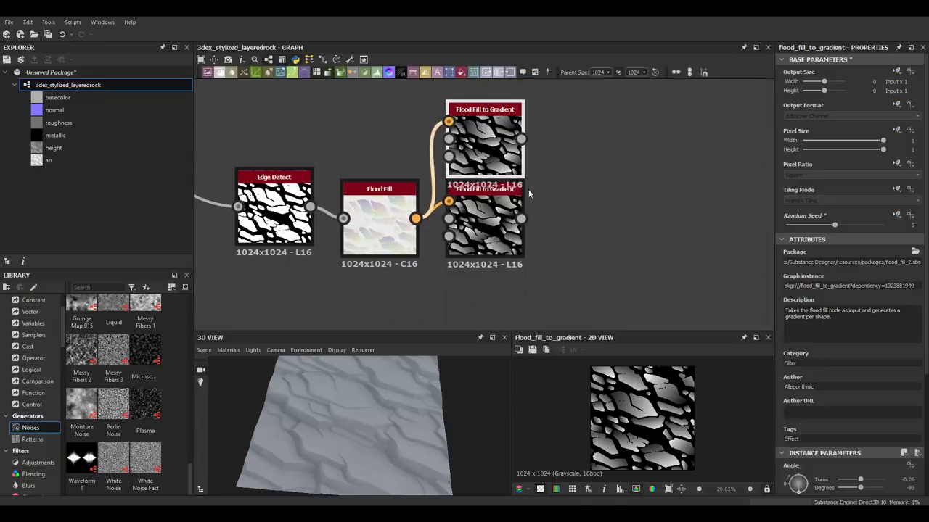
pyautogui.moveTo(521, 218); pyautogui.dragTo(573, 199)
pyautogui.click(617, 213)
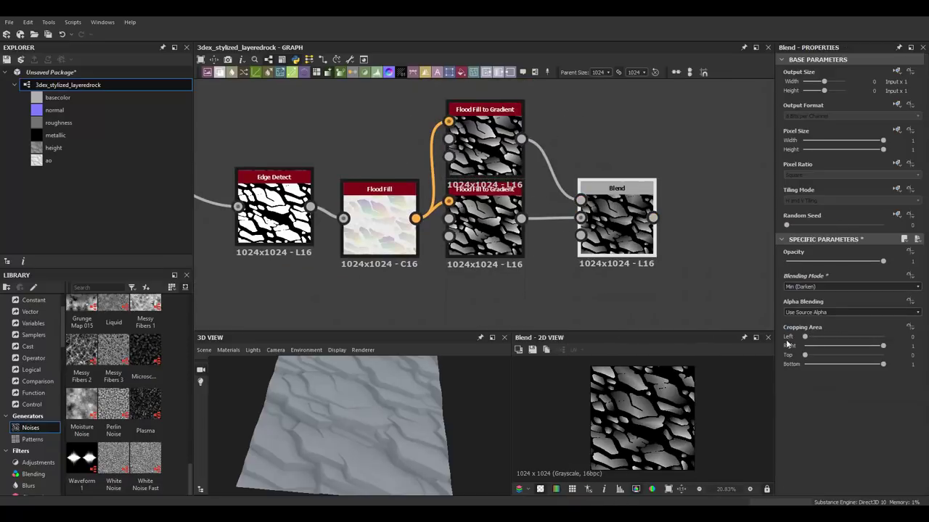
pyautogui.scroll(-1, 500, 210)
pyautogui.hotkey('ctrl', 'd')
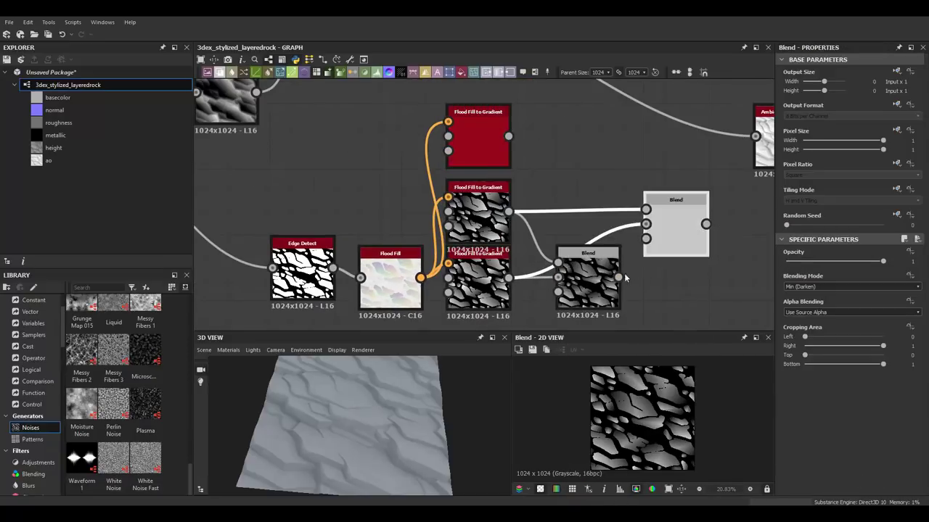
pyautogui.moveTo(678, 206); pyautogui.dragTo(428, 181)
pyautogui.scroll(-2, 406, 175)
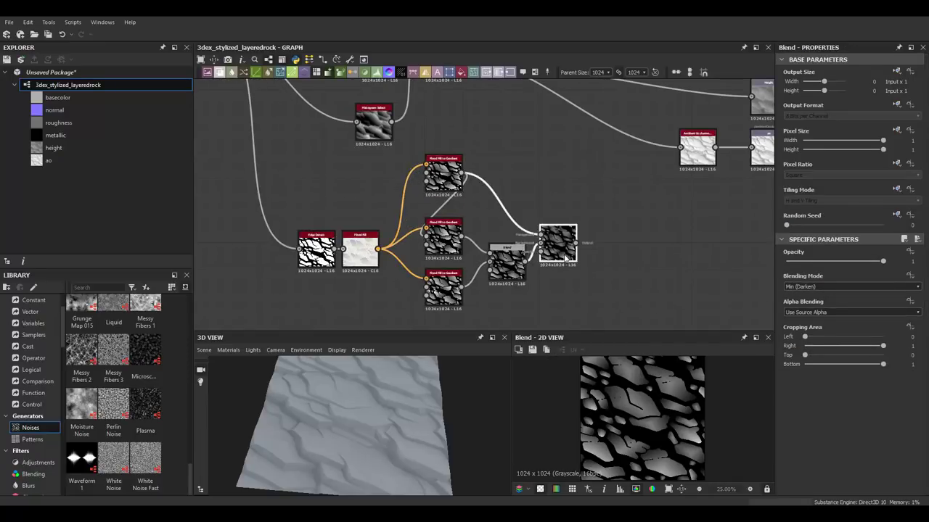
pyautogui.click(443, 289)
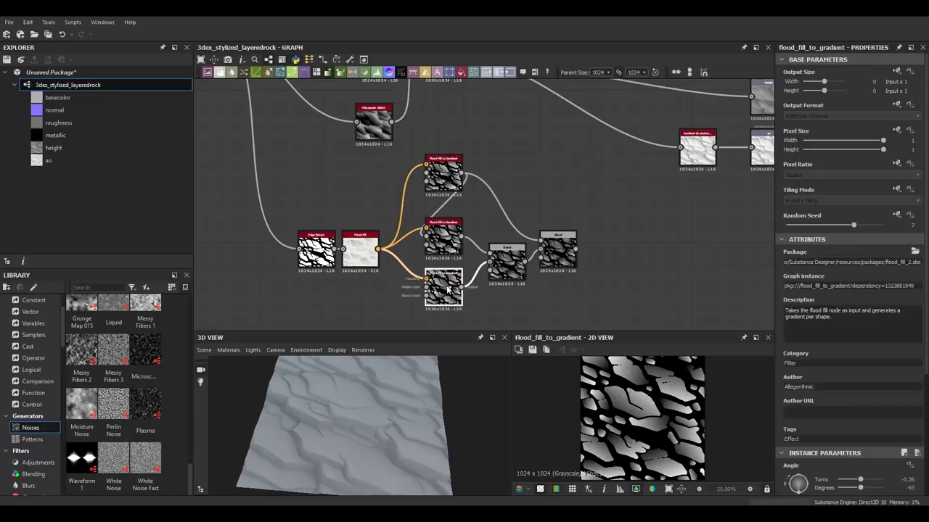
pyautogui.click(557, 251)
# Insert a Blend node into the height chain and try Add (Linear Dodge) at near-zero opacity.
pyautogui.press('space')
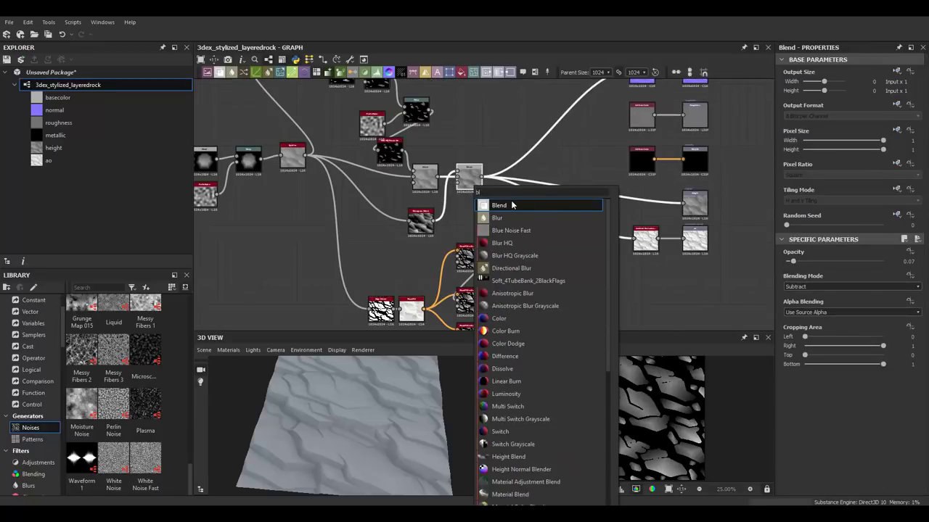
pyautogui.click(512, 205)
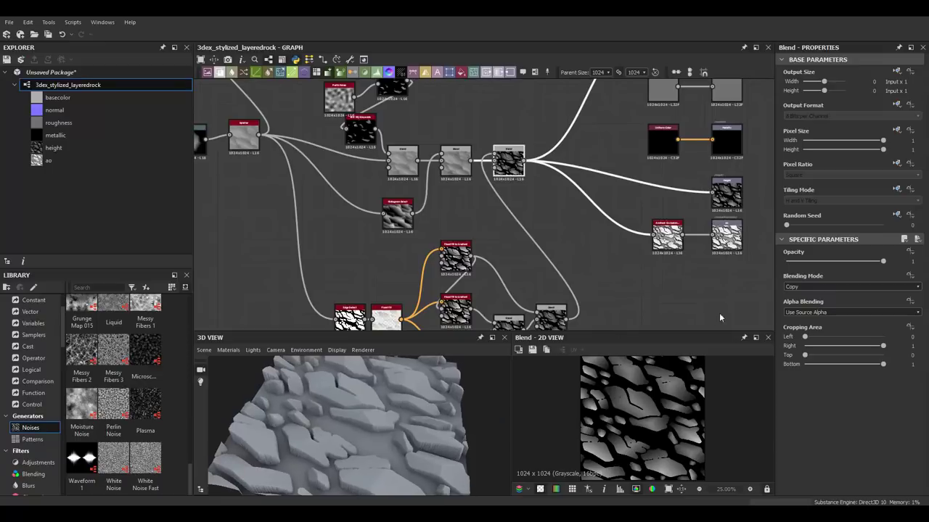
pyautogui.click(800, 286)
pyautogui.click(799, 299)
pyautogui.click(793, 262)
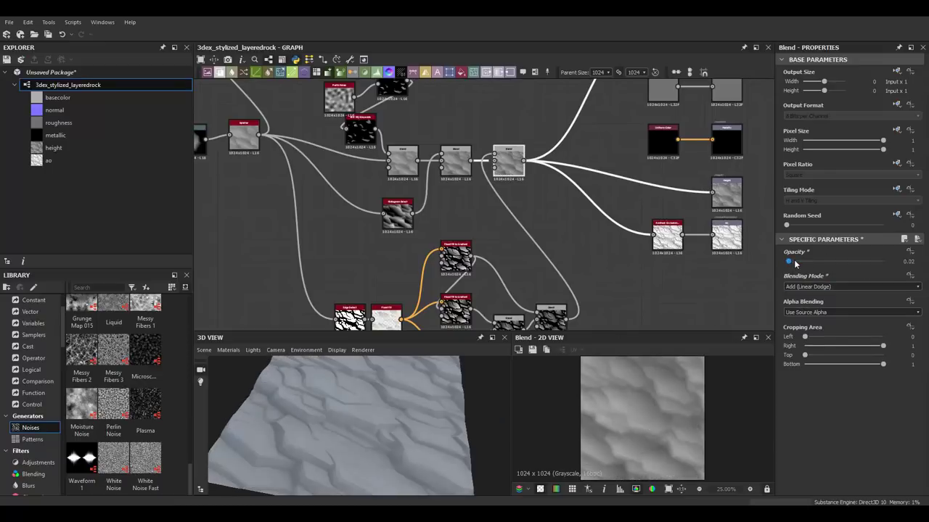
pyautogui.moveTo(451, 427)
pyautogui.mouseDown()
pyautogui.moveTo(286, 432)
pyautogui.moveTo(372, 417)
pyautogui.mouseUp()
# Compare Max (Lighten) and Min (Darken), settling on Max (Lighten) at opacity 0.22.
pyautogui.click(802, 287)
pyautogui.click(808, 300)
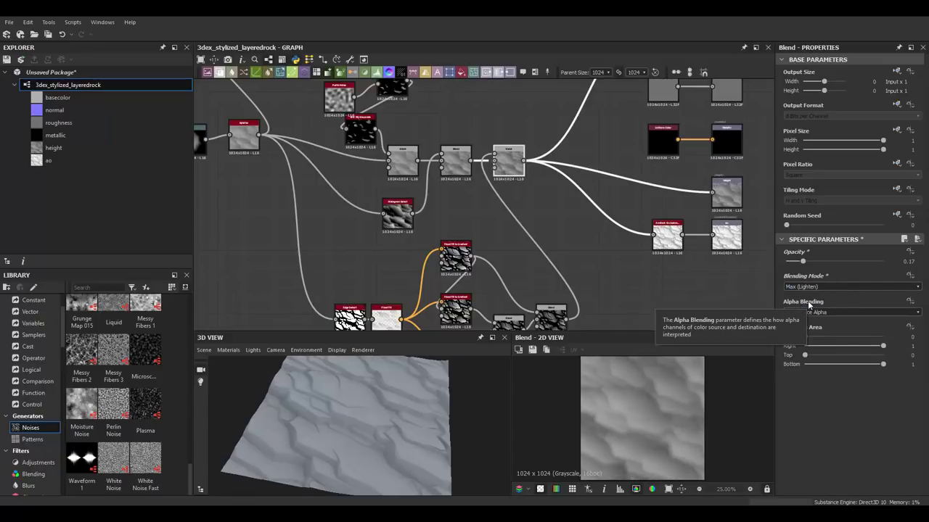
pyautogui.moveTo(802, 261); pyautogui.dragTo(821, 262)
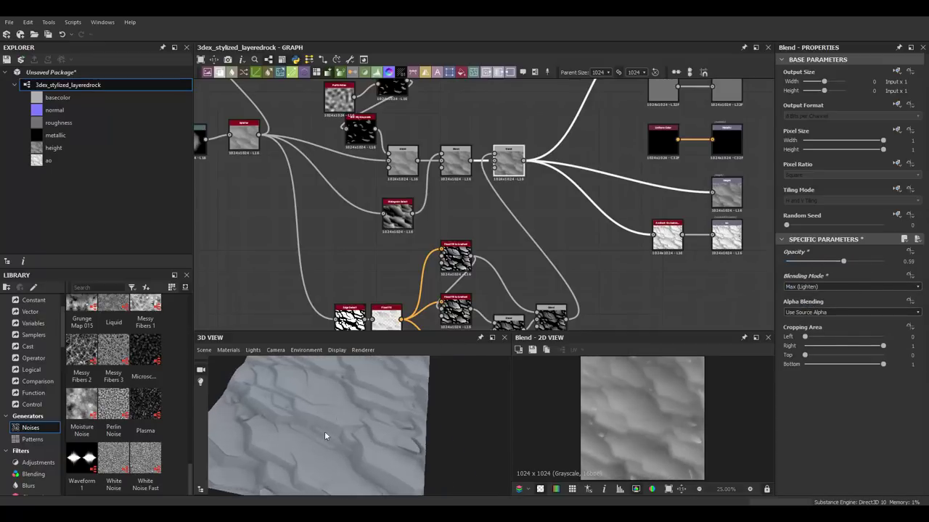
pyautogui.moveTo(325, 431)
pyautogui.mouseDown()
pyautogui.moveTo(443, 406)
pyautogui.moveTo(393, 415)
pyautogui.moveTo(508, 411)
pyautogui.mouseUp()
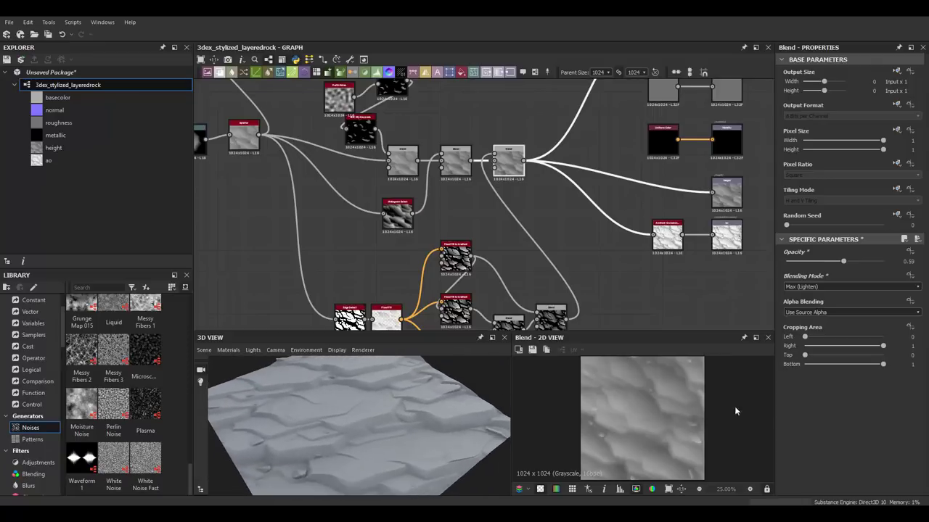
pyautogui.click(850, 287)
pyautogui.click(808, 322)
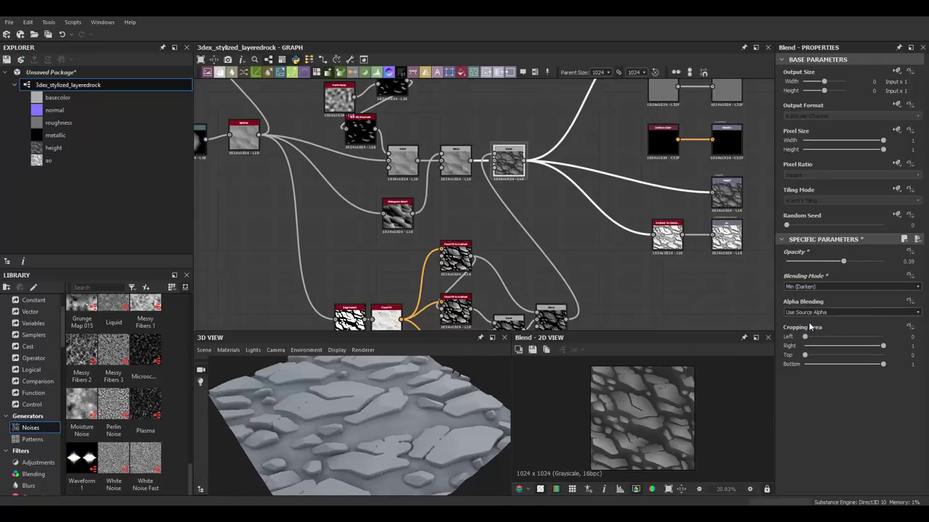
pyautogui.moveTo(850, 261); pyautogui.dragTo(776, 262)
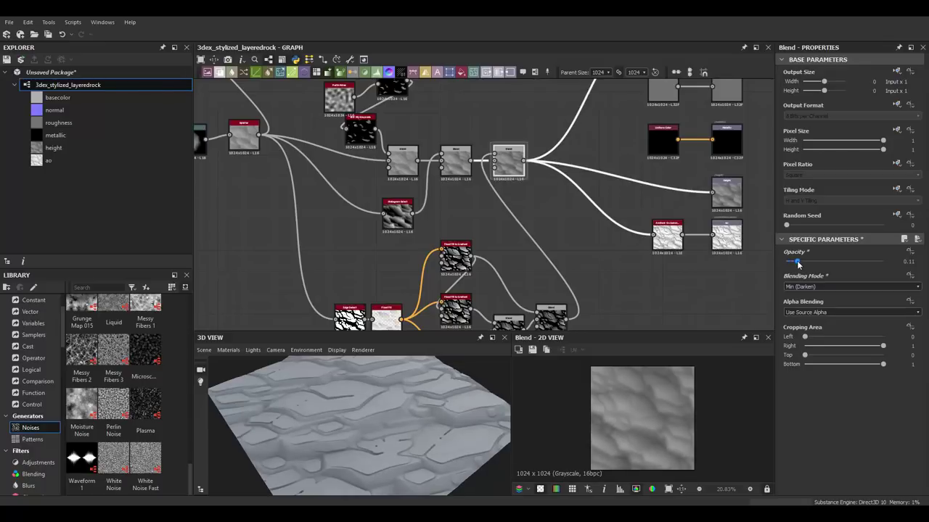
pyautogui.click(803, 326)
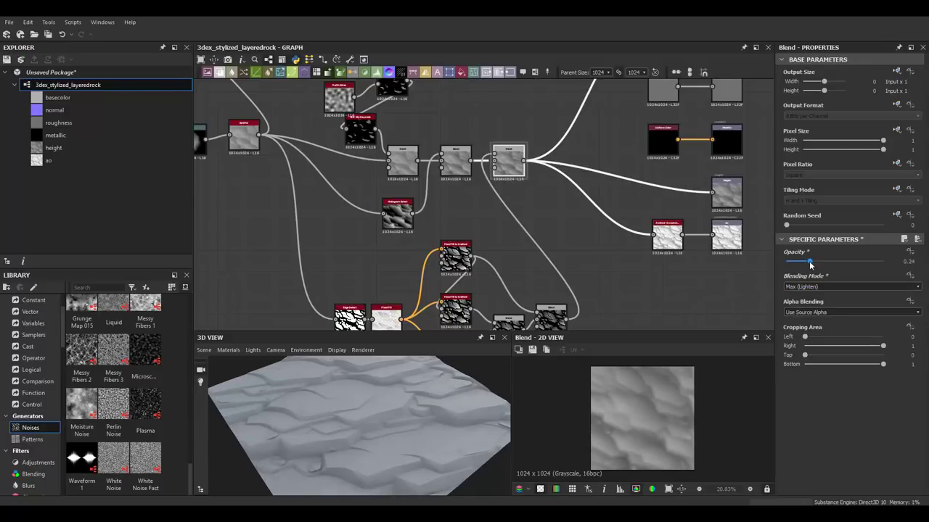
pyautogui.moveTo(810, 265); pyautogui.dragTo(807, 263)
pyautogui.scroll(-2, 422, 192)
# Set Edge Detect Edge Roundness to 1.91 and Edge Width to 2.94.
pyautogui.scroll(1, 379, 177)
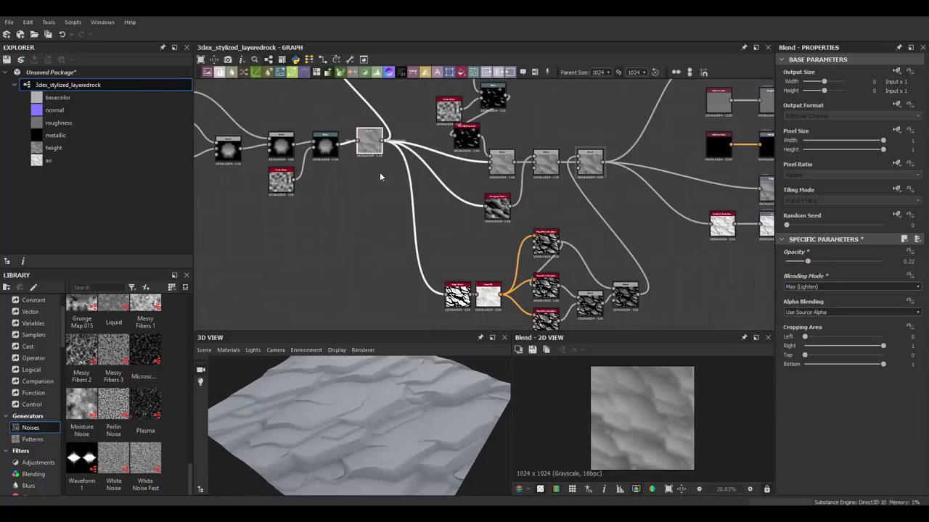
pyautogui.scroll(2, 386, 252)
pyautogui.scroll(-3, 876, 389)
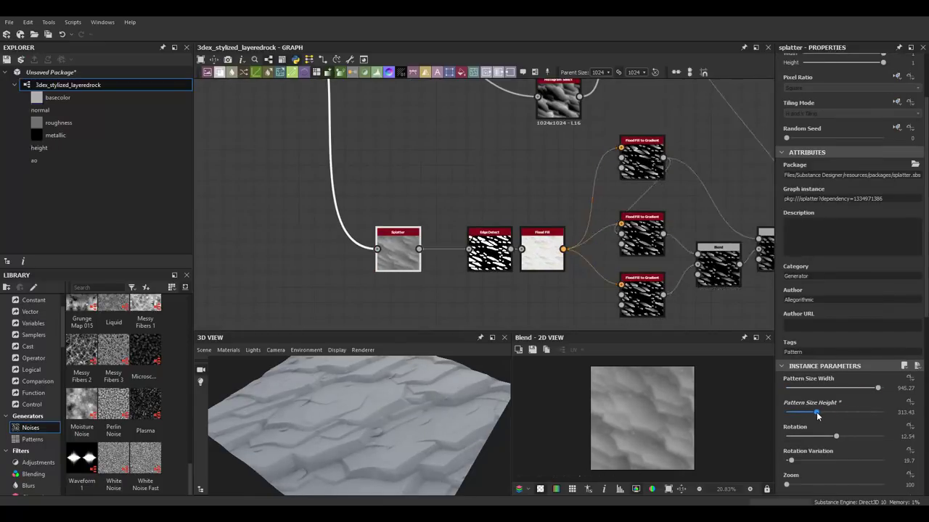
pyautogui.scroll(-3, 860, 418)
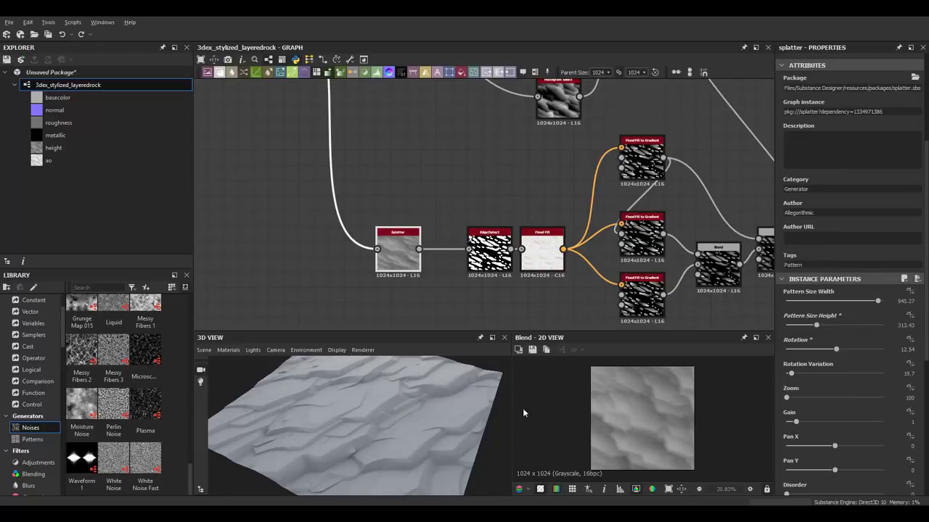
pyautogui.moveTo(500, 410); pyautogui.dragTo(388, 402)
pyautogui.scroll(2, 496, 263)
pyautogui.doubleClick(487, 247)
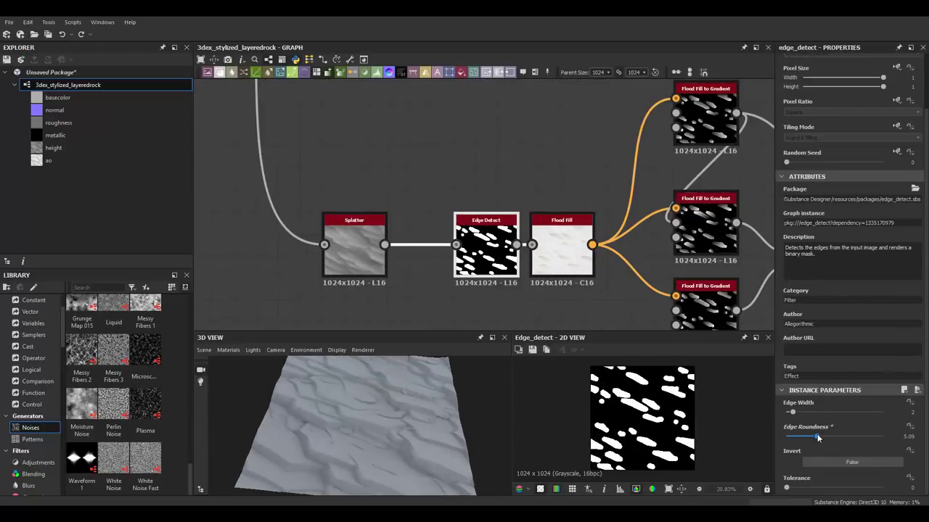
pyautogui.moveTo(817, 434)
pyautogui.mouseDown()
pyautogui.moveTo(798, 436)
pyautogui.moveTo(798, 412)
pyautogui.mouseUp()
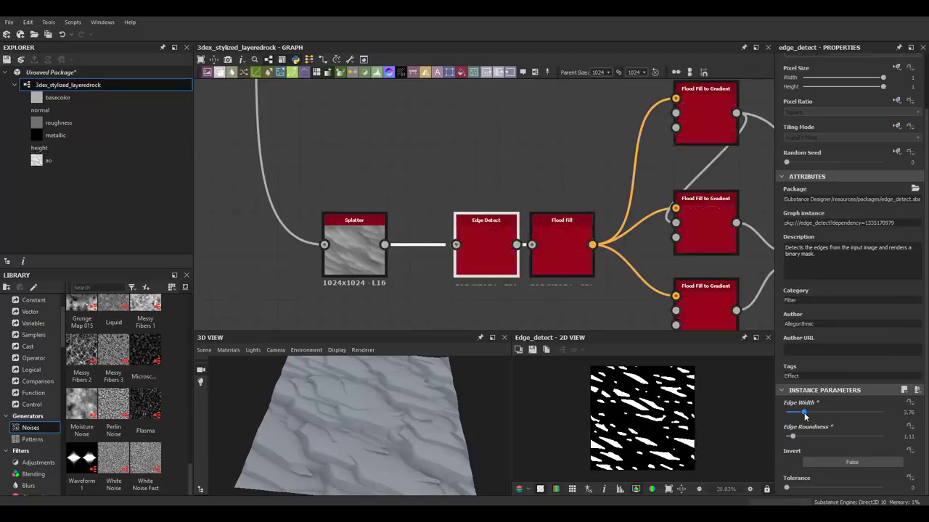
pyautogui.moveTo(464, 435); pyautogui.dragTo(425, 438)
# Preview the final Blend result on the rock and inspect the top Flood Fill to Gradient node.
pyautogui.moveTo(507, 261); pyautogui.dragTo(546, 220, button='middle')
pyautogui.scroll(-2, 508, 181)
pyautogui.doubleClick(486, 153)
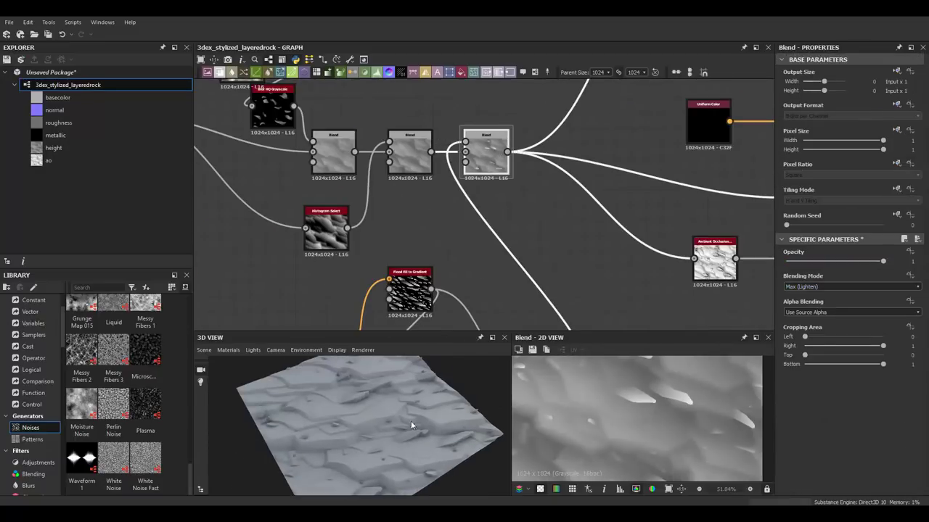
pyautogui.moveTo(411, 421); pyautogui.dragTo(403, 398)
pyautogui.scroll(-3, 436, 218)
pyautogui.scroll(3, 435, 217)
pyautogui.click(458, 185)
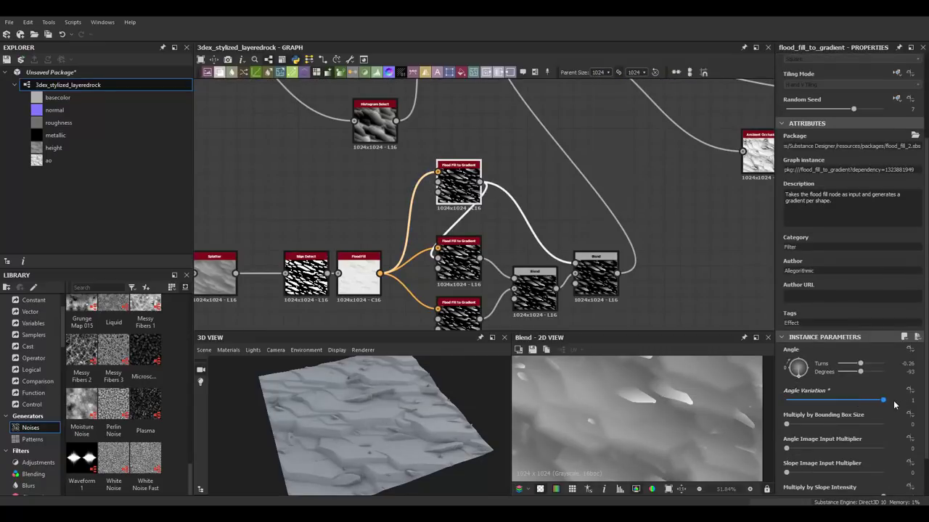
pyautogui.scroll(3, 841, 225)
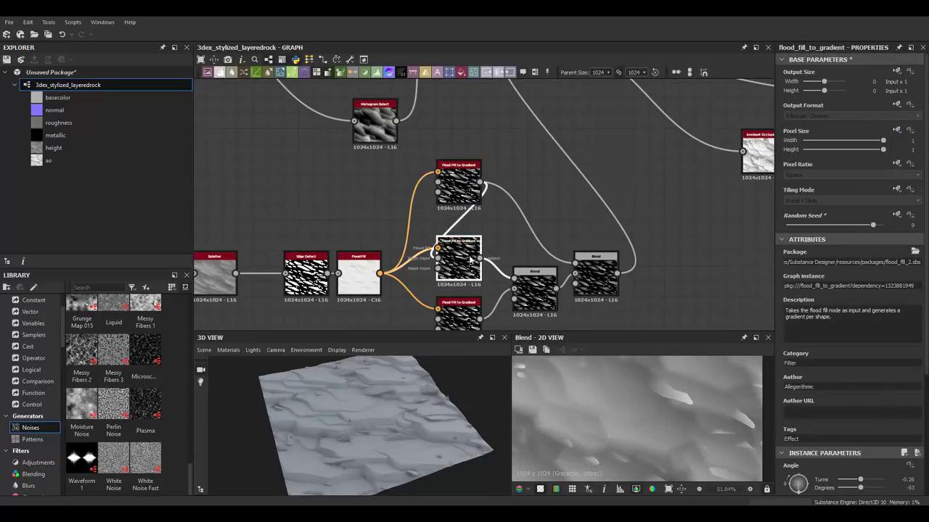
pyautogui.scroll(2, 407, 405)
# Try Add (Linear Dodge) and other modes on the last Blend, then return it to Max (Lighten).
pyautogui.click(459, 195)
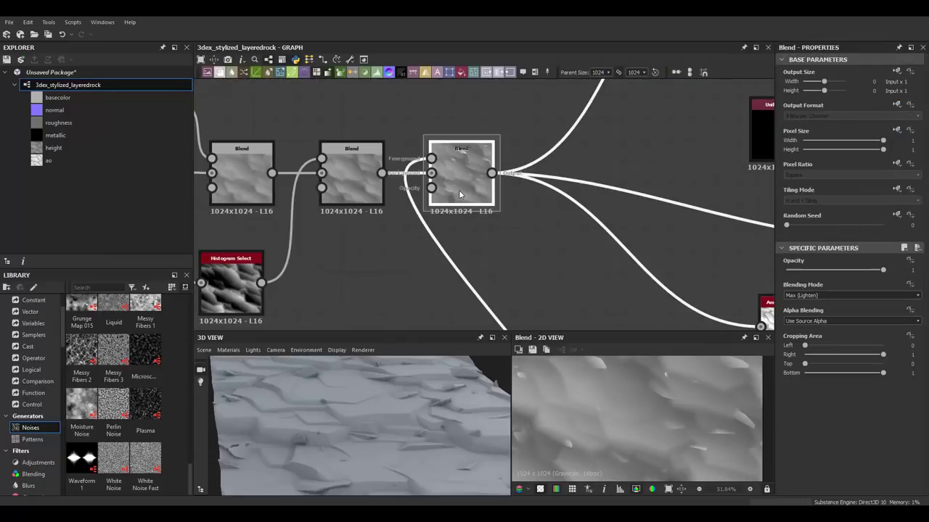
pyautogui.click(806, 289)
pyautogui.click(793, 261)
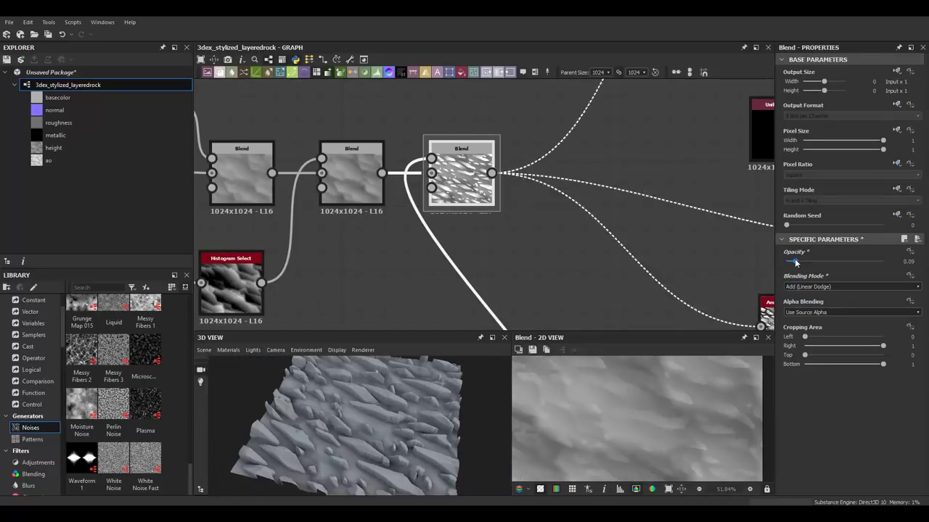
pyautogui.moveTo(500, 397); pyautogui.dragTo(424, 435)
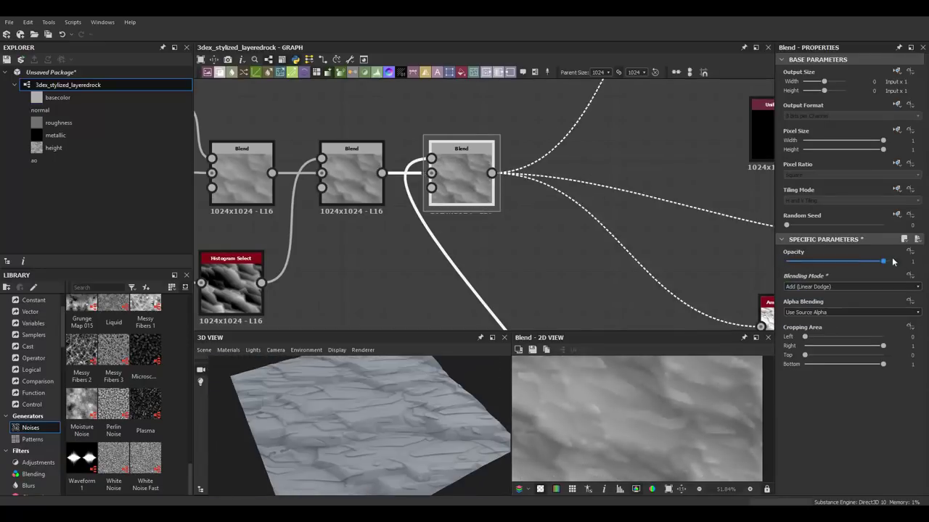
pyautogui.press('Down')
pyautogui.press('Down')
pyautogui.press('Down')
pyautogui.press('Down')
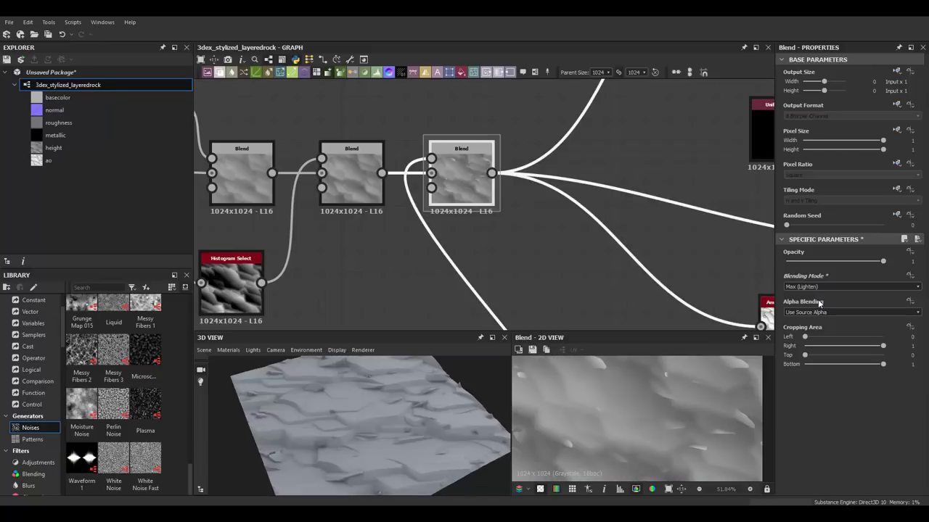
pyautogui.press('Down')
pyautogui.press('Down')
pyautogui.press('Down')
pyautogui.press('Down')
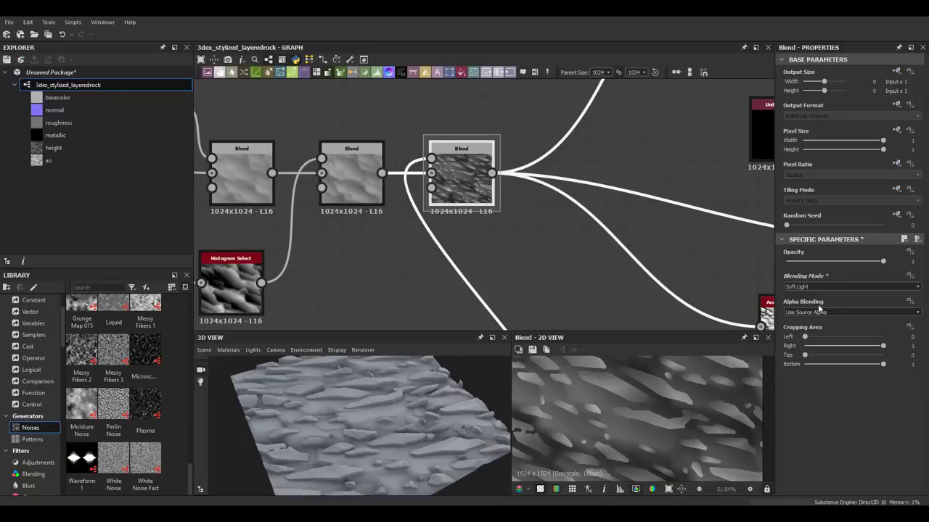
pyautogui.moveTo(883, 262); pyautogui.dragTo(793, 262)
pyautogui.hotkey('ctrl', 'z')
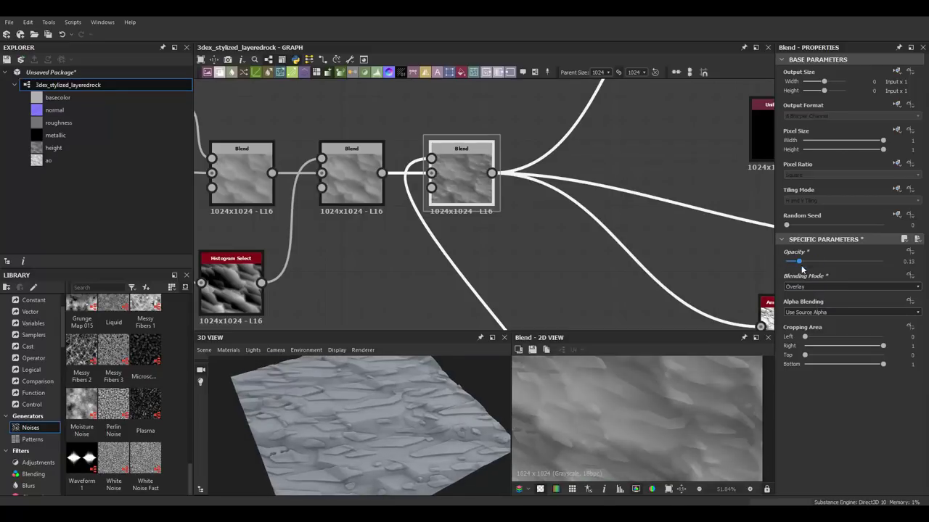
pyautogui.click(805, 286)
pyautogui.click(807, 307)
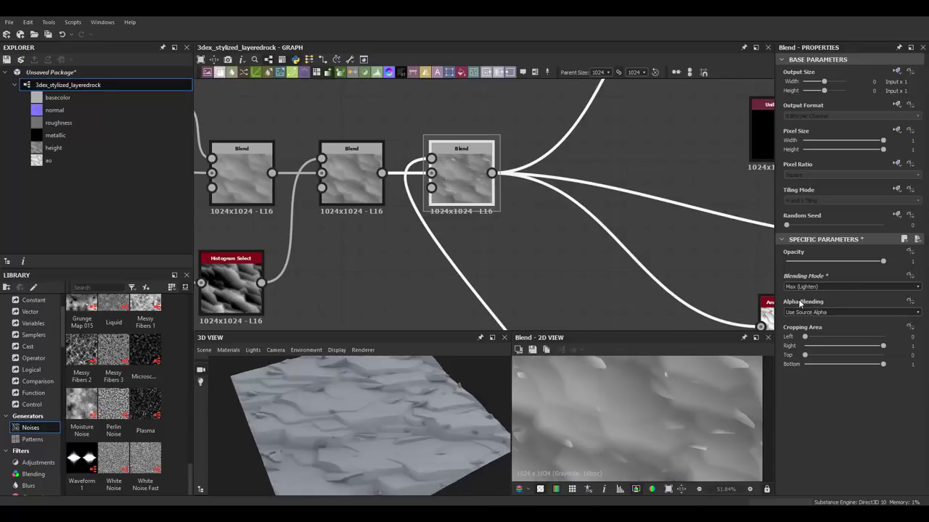
# Add a Histogram Range node after the final Blend and set its Position to 0.43.
pyautogui.scroll(3, 515, 306)
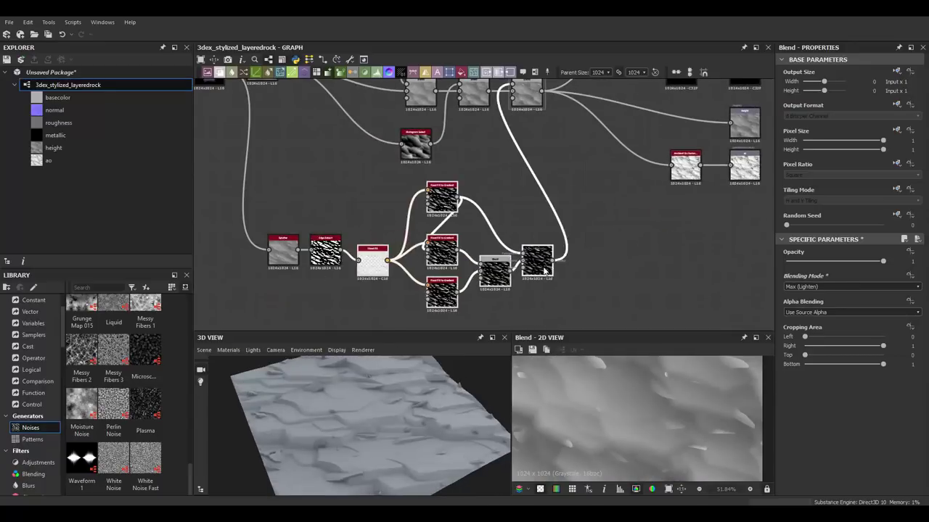
pyautogui.moveTo(585, 251); pyautogui.dragTo(603, 203)
pyautogui.click(639, 218)
pyautogui.scroll(-1, 826, 468)
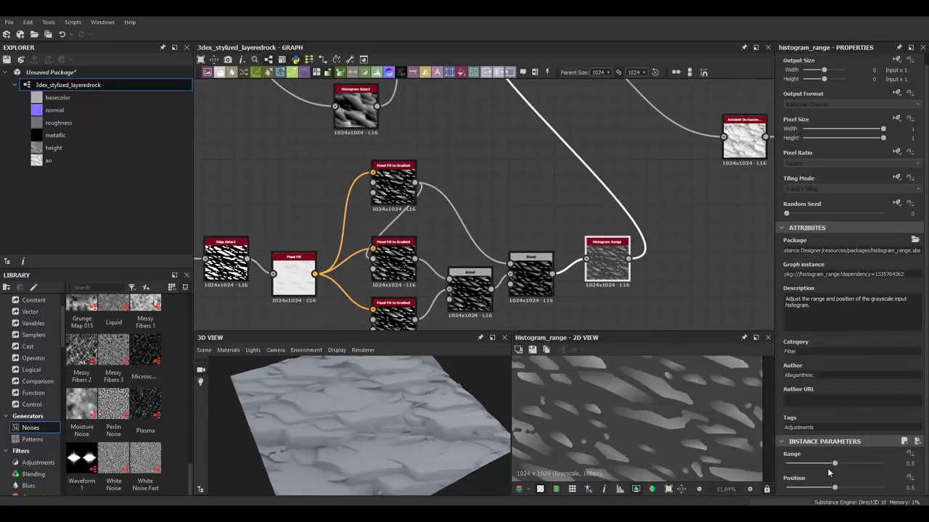
pyautogui.moveTo(834, 462)
pyautogui.mouseDown()
pyautogui.moveTo(806, 463)
pyautogui.moveTo(829, 465)
pyautogui.moveTo(835, 486)
pyautogui.mouseUp()
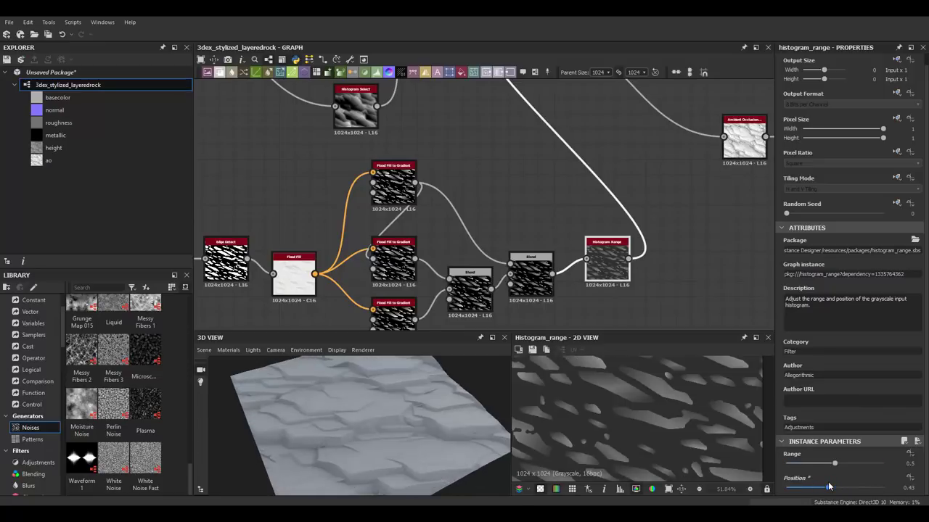
pyautogui.moveTo(348, 406)
pyautogui.mouseDown()
pyautogui.moveTo(411, 441)
pyautogui.moveTo(448, 403)
pyautogui.mouseUp()
# Preview the Splatter node on its own and narrow its pattern width.
pyautogui.scroll(-3, 435, 218)
pyautogui.scroll(5, 337, 259)
pyautogui.click(366, 182)
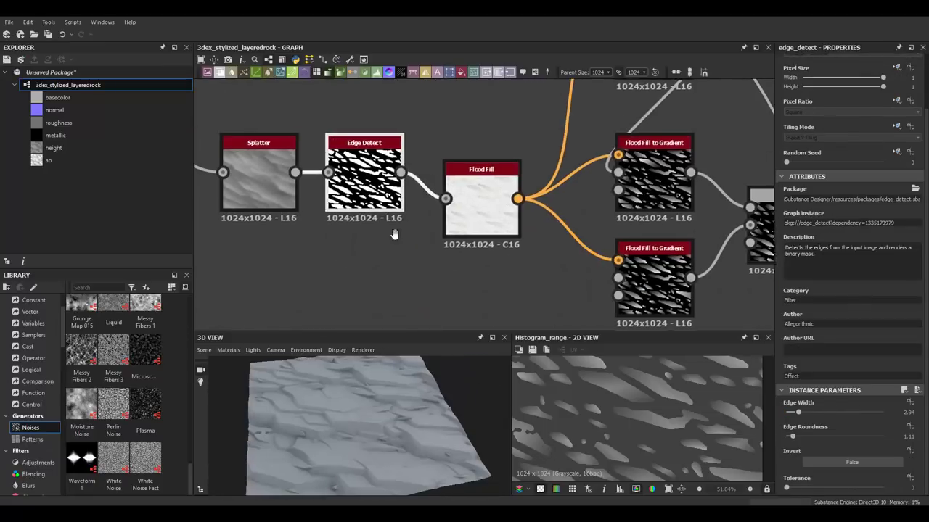
pyautogui.moveTo(366, 189); pyautogui.dragTo(582, 239, button='middle')
pyautogui.doubleClick(471, 240)
pyautogui.scroll(-2, 856, 362)
pyautogui.moveTo(877, 354); pyautogui.dragTo(810, 354)
pyautogui.moveTo(414, 448)
pyautogui.mouseDown()
pyautogui.moveTo(456, 405)
pyautogui.moveTo(353, 423)
pyautogui.moveTo(399, 412)
pyautogui.moveTo(357, 409)
pyautogui.moveTo(434, 407)
pyautogui.moveTo(298, 414)
pyautogui.moveTo(392, 435)
pyautogui.mouseUp()
# Widen the Splatter pattern to about 706 while checking the rock in 3D.
pyautogui.scroll(-4, 808, 407)
pyautogui.moveTo(788, 455); pyautogui.dragTo(799, 456)
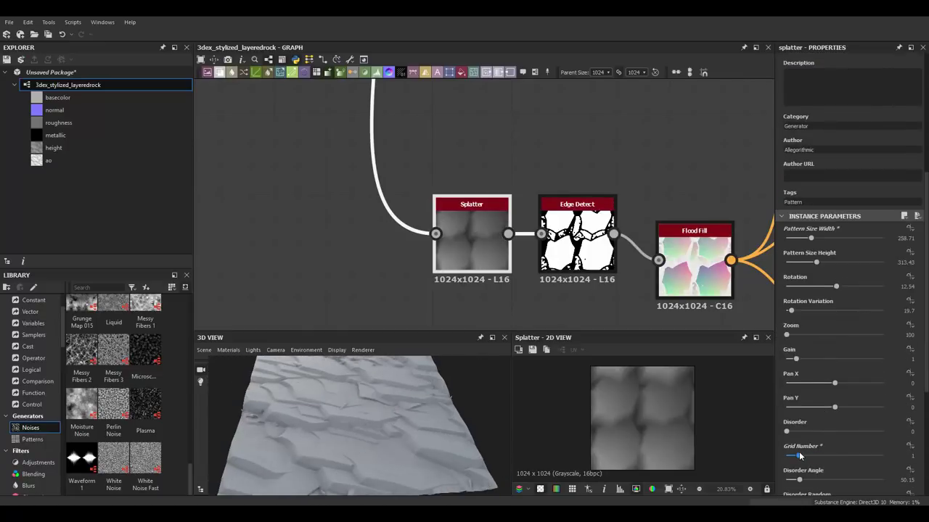
pyautogui.moveTo(500, 427); pyautogui.dragTo(432, 438)
pyautogui.moveTo(380, 408)
pyautogui.mouseDown()
pyautogui.moveTo(341, 392)
pyautogui.moveTo(497, 396)
pyautogui.moveTo(390, 399)
pyautogui.moveTo(447, 397)
pyautogui.moveTo(321, 417)
pyautogui.mouseUp()
pyautogui.scroll(5, 336, 371)
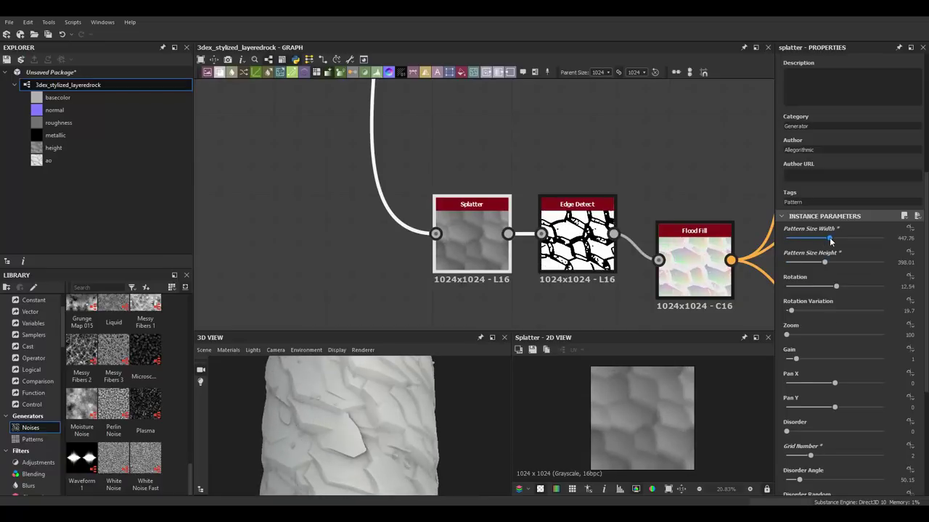
pyautogui.moveTo(831, 241); pyautogui.dragTo(855, 241)
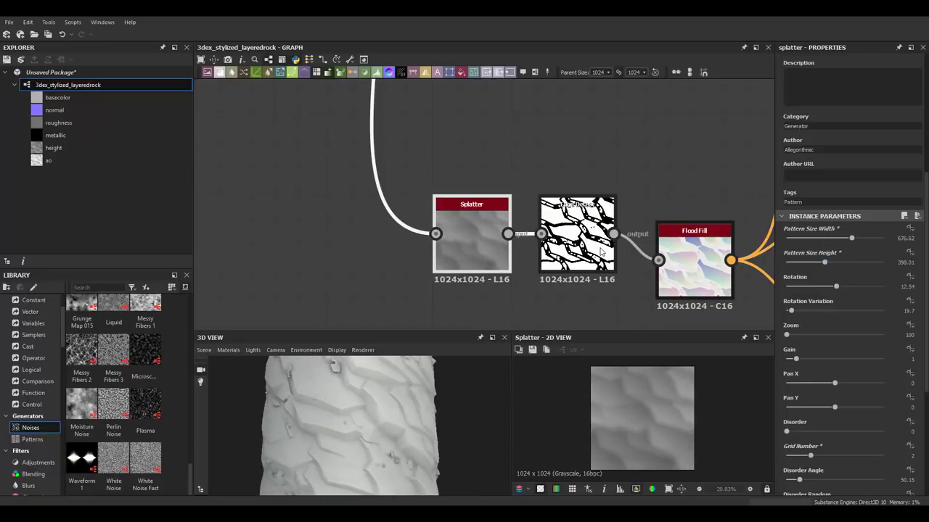
pyautogui.scroll(-3, 600, 252)
# Check the Histogram Range result and reshape the splatter toward a hexagonal layout.
pyautogui.doubleClick(707, 239)
pyautogui.scroll(-1, 632, 254)
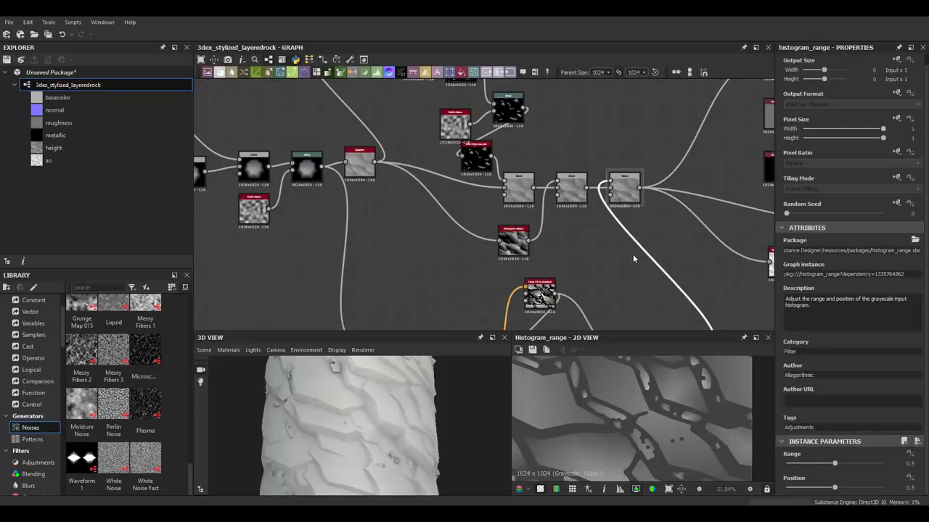
pyautogui.scroll(-1, 616, 274)
pyautogui.scroll(-2, 630, 379)
pyautogui.click(657, 247)
pyautogui.scroll(2, 617, 250)
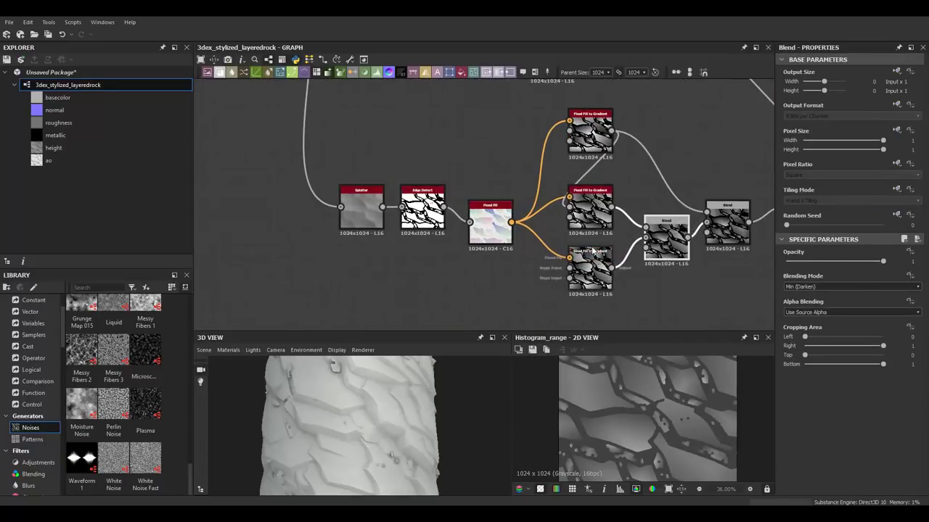
pyautogui.click(591, 257)
pyautogui.scroll(-2, 839, 433)
pyautogui.moveTo(840, 431); pyautogui.dragTo(867, 431)
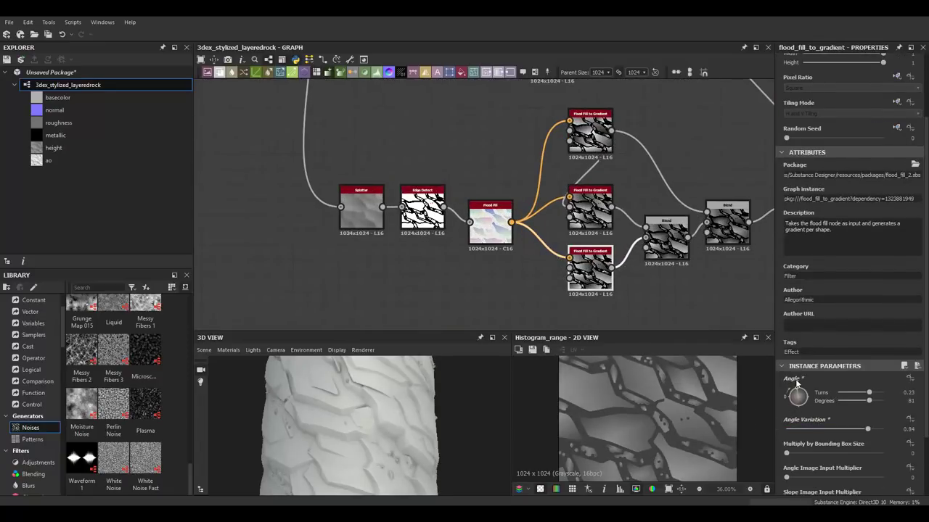
pyautogui.scroll(3, 400, 219)
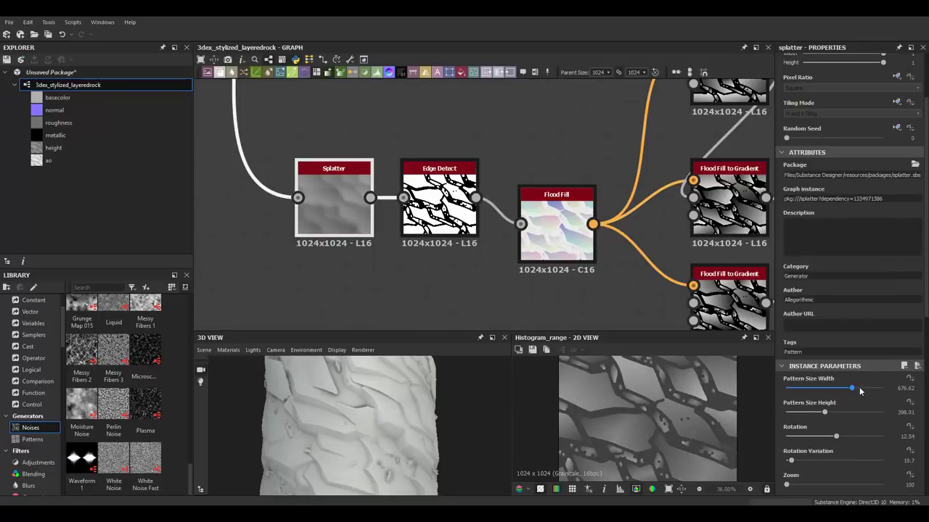
pyautogui.moveTo(860, 390)
pyautogui.mouseDown()
pyautogui.moveTo(843, 388)
pyautogui.moveTo(832, 437)
pyautogui.mouseUp()
# Increase the Edge Detect Edge Roundness for rounder stone edges.
pyautogui.click(439, 217)
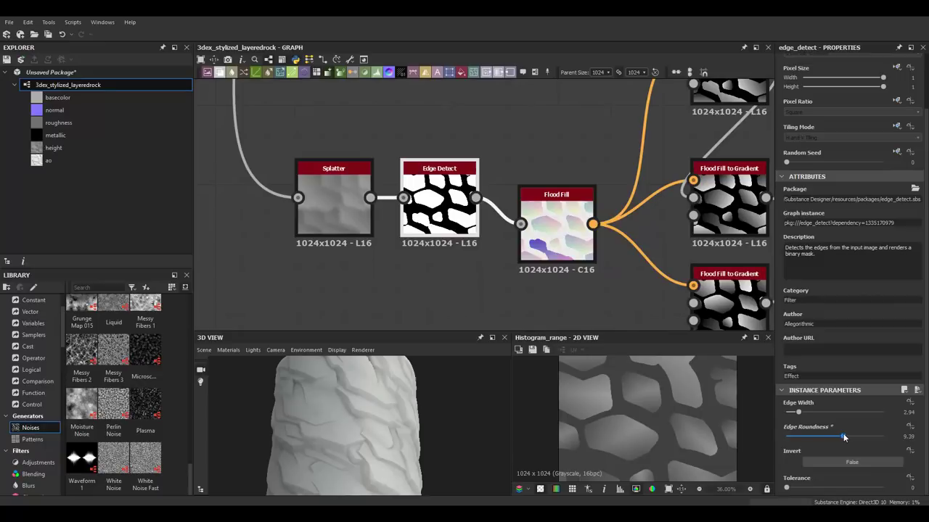
pyautogui.moveTo(798, 412)
pyautogui.mouseDown()
pyautogui.moveTo(790, 412)
pyautogui.moveTo(861, 412)
pyautogui.moveTo(864, 436)
pyautogui.mouseUp()
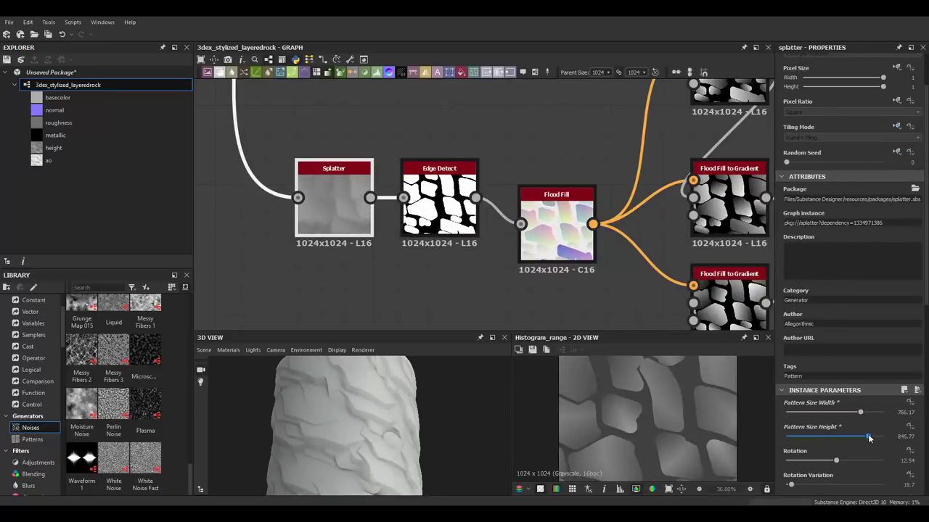
pyautogui.scroll(-3, 714, 426)
pyautogui.scroll(-5, 822, 411)
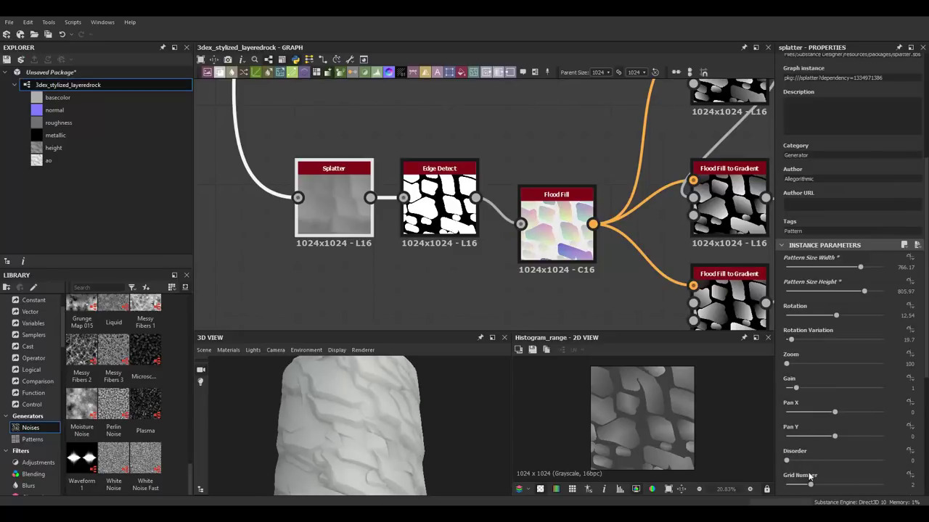
# Set the Splatter to 497.51 × 542.29, rotation -37.61 and rotation variation 35.82.
pyautogui.moveTo(810, 483); pyautogui.dragTo(811, 484)
pyautogui.scroll(4, 388, 424)
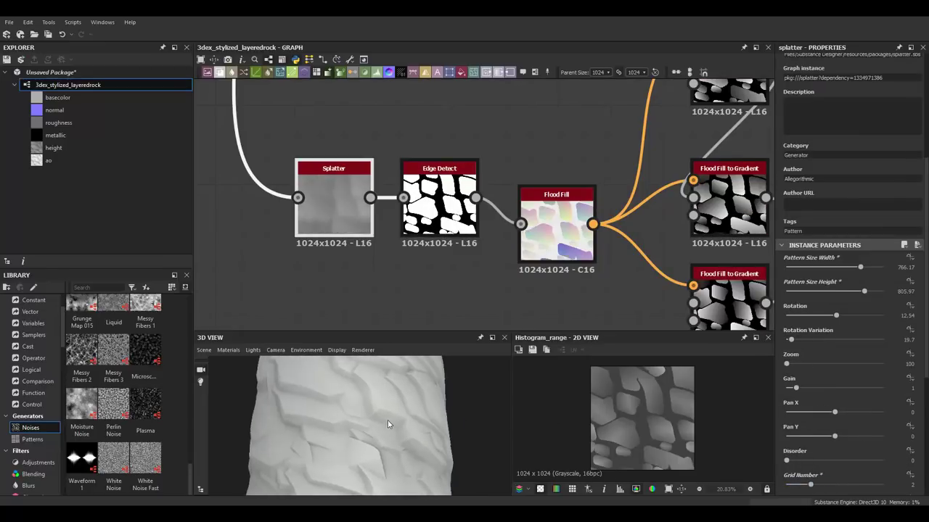
pyautogui.moveTo(845, 268)
pyautogui.mouseDown()
pyautogui.moveTo(834, 268)
pyautogui.moveTo(839, 292)
pyautogui.moveTo(800, 317)
pyautogui.moveTo(829, 315)
pyautogui.mouseUp()
pyautogui.moveTo(791, 340); pyautogui.dragTo(804, 345)
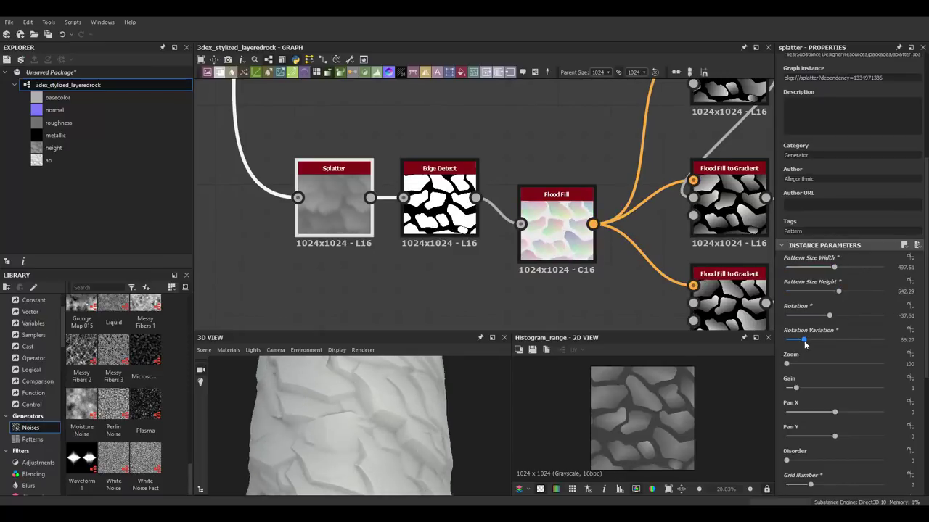
pyautogui.scroll(-3, 479, 203)
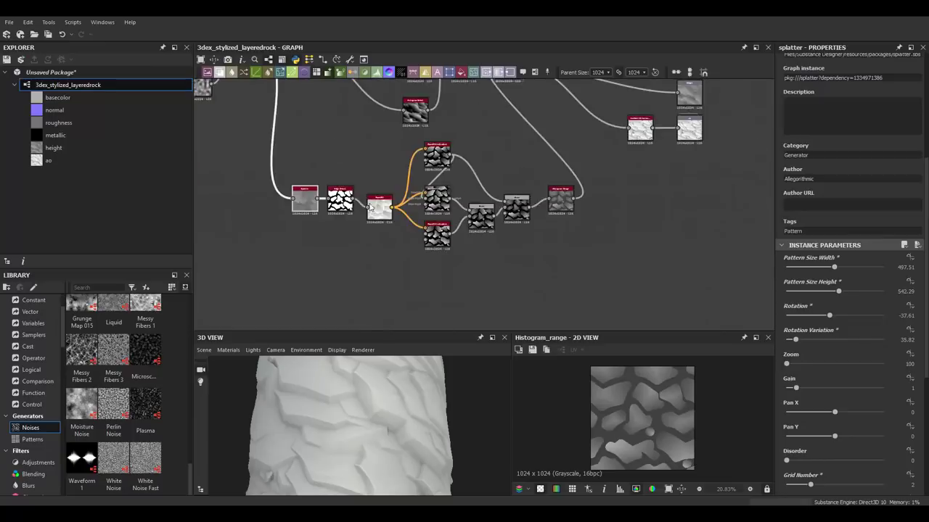
# Enlarge the Splatter pattern size and bring its grid number down to 3.
pyautogui.scroll(3, 312, 192)
pyautogui.click(309, 193)
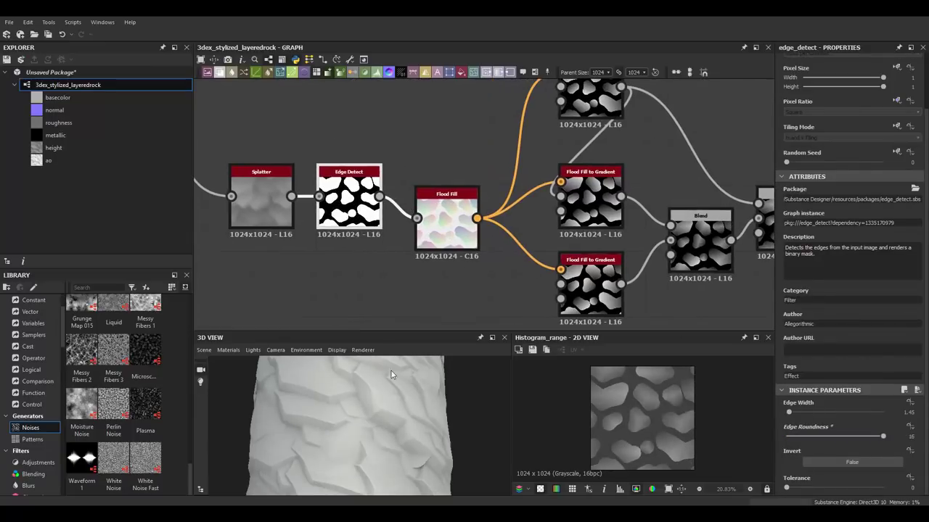
pyautogui.click(293, 218)
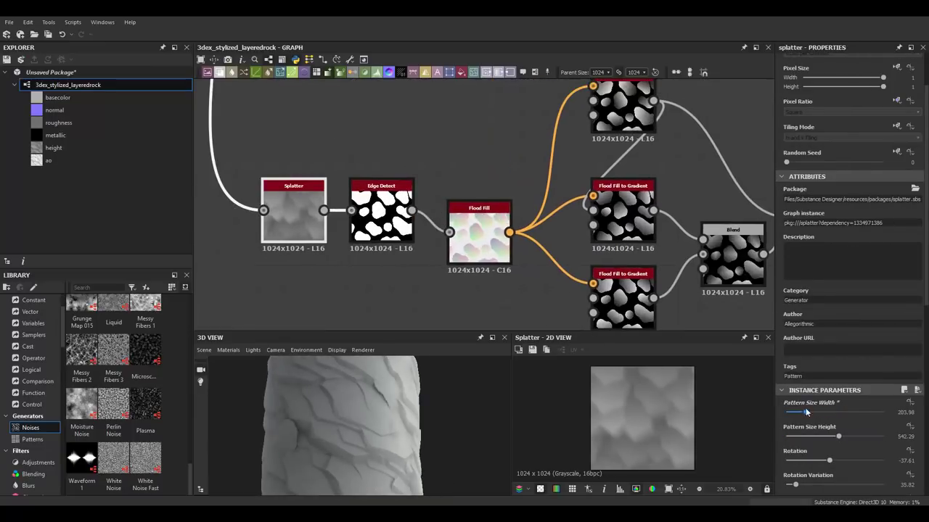
pyautogui.moveTo(805, 412); pyautogui.dragTo(870, 413)
pyautogui.scroll(-2, 847, 412)
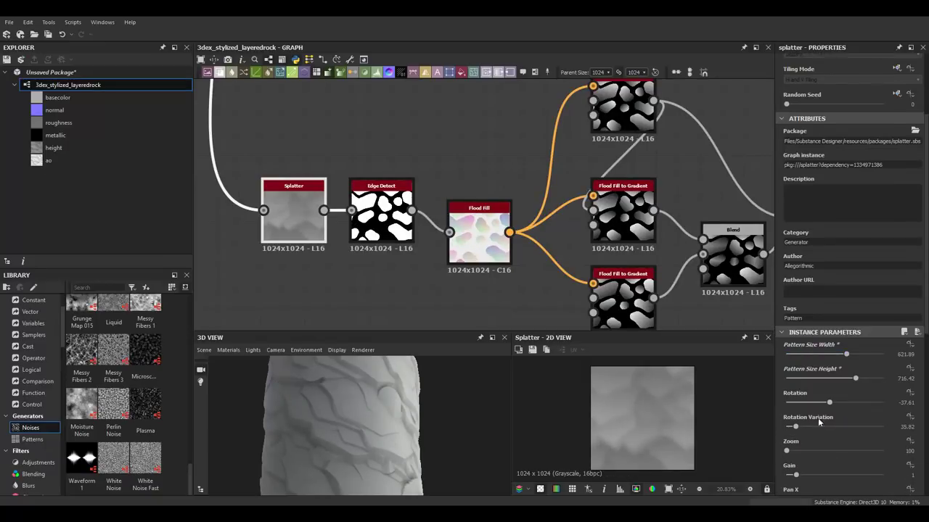
pyautogui.scroll(-3, 817, 418)
pyautogui.moveTo(811, 485); pyautogui.dragTo(834, 485)
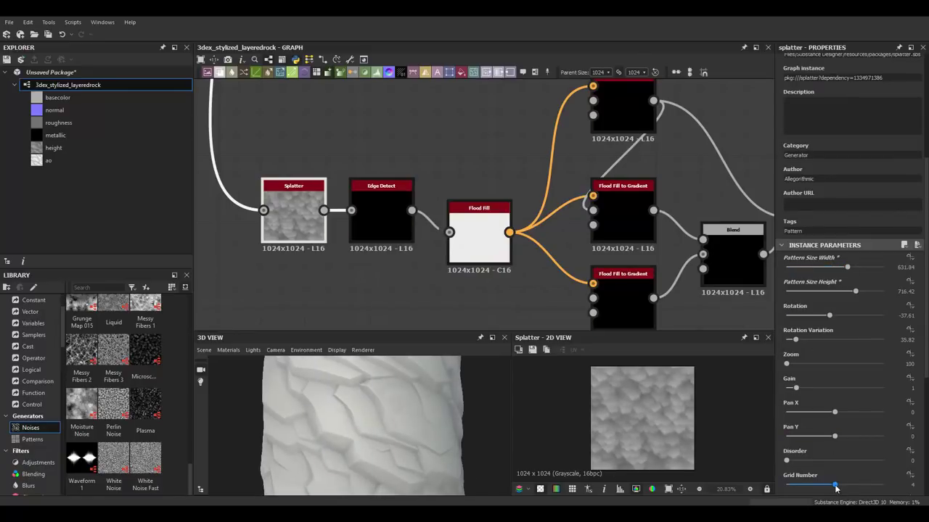
pyautogui.moveTo(834, 484); pyautogui.dragTo(821, 484)
# Widen the Splatter pattern to 776.12 and set rotation variation to 23.28.
pyautogui.moveTo(847, 267); pyautogui.dragTo(862, 268)
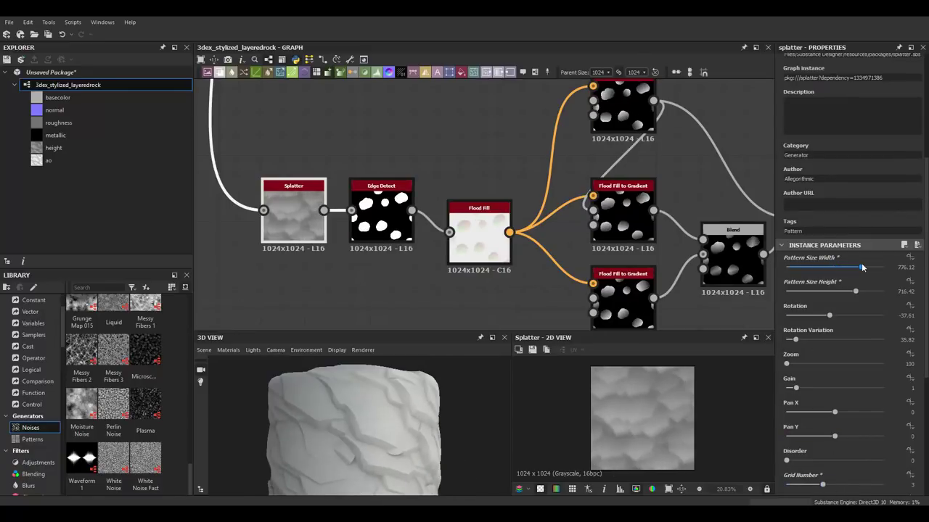
pyautogui.moveTo(357, 435); pyautogui.dragTo(487, 385)
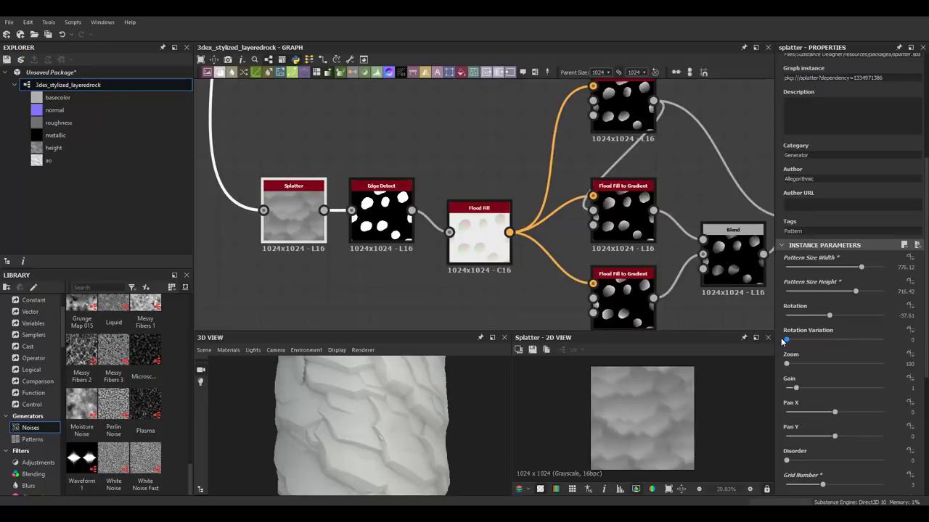
pyautogui.moveTo(435, 399); pyautogui.dragTo(385, 394)
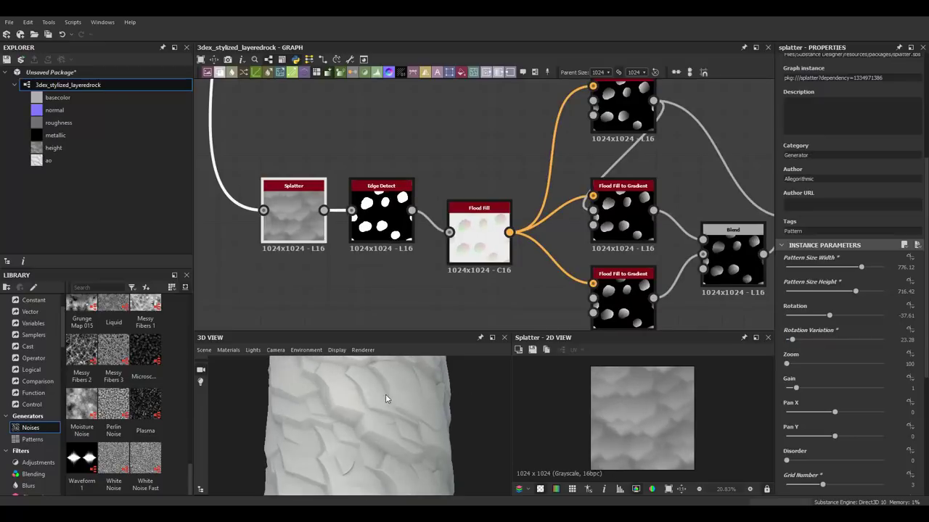
pyautogui.moveTo(623, 182); pyautogui.dragTo(401, 203, button='middle')
pyautogui.click(693, 228)
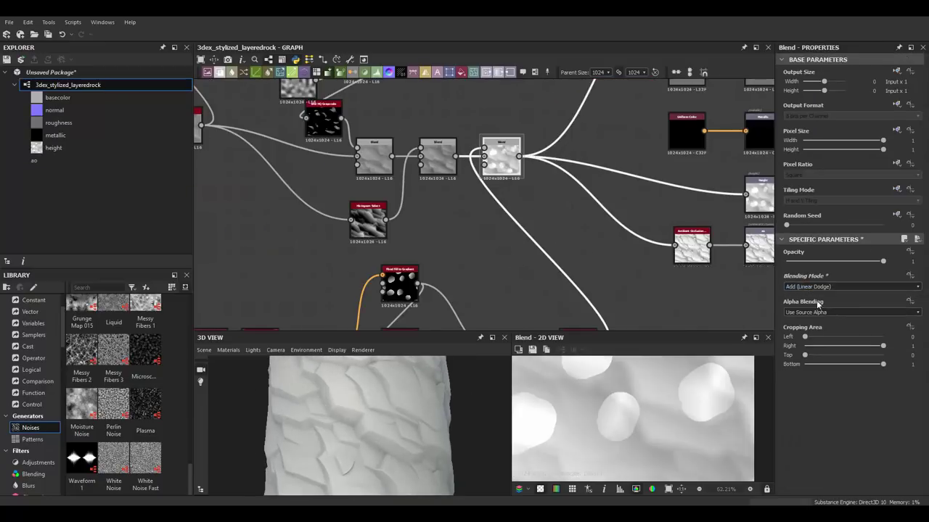
# Switch the blend mode to Max (Lighten) and check the Histogram Range result.
pyautogui.press('Down')
pyautogui.press('Down')
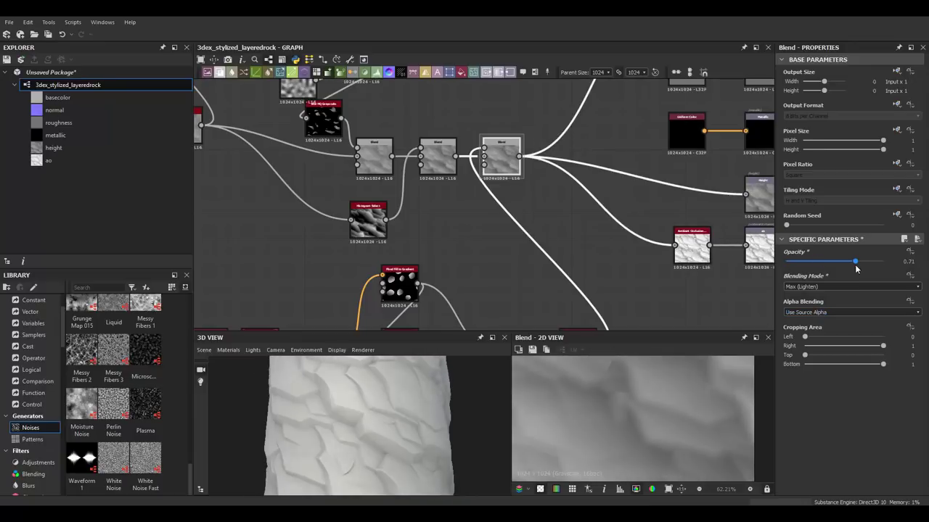
pyautogui.moveTo(361, 426); pyautogui.dragTo(357, 397)
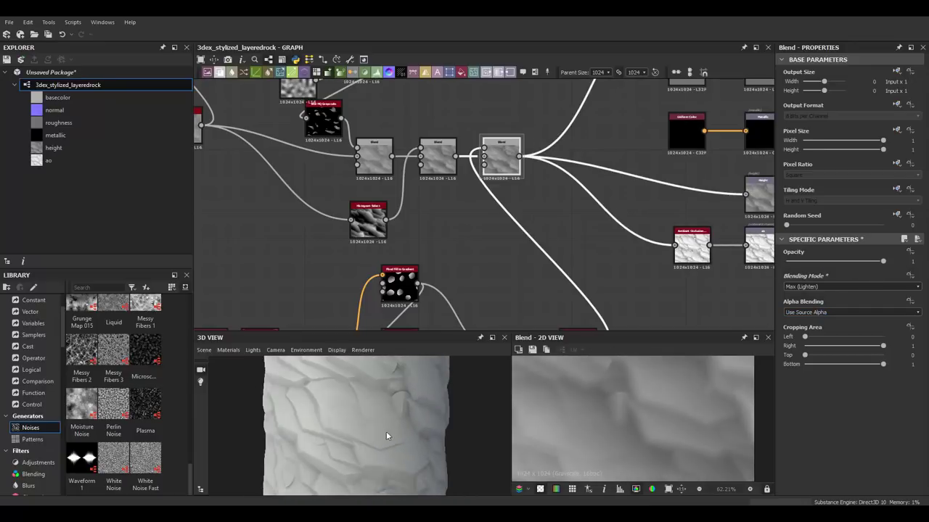
pyautogui.doubleClick(589, 219)
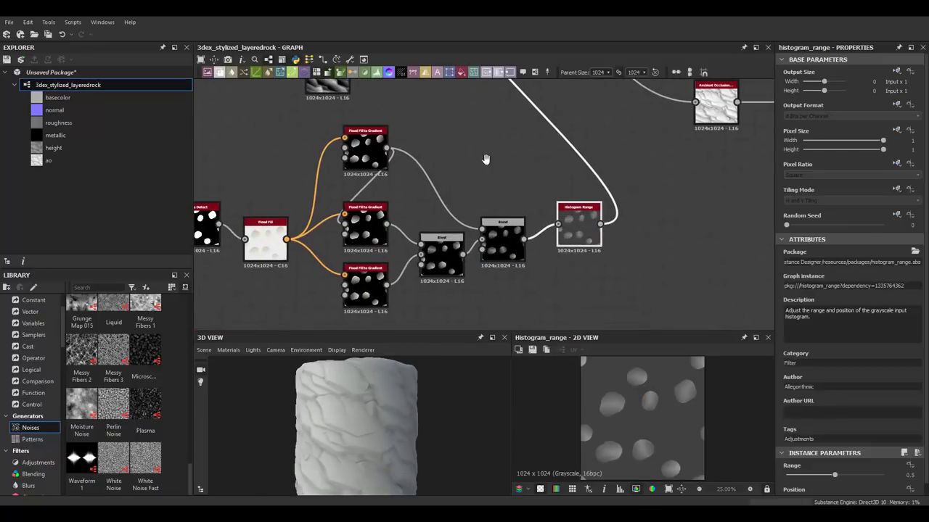
pyautogui.moveTo(461, 292); pyautogui.dragTo(468, 283)
pyautogui.scroll(-2, 810, 435)
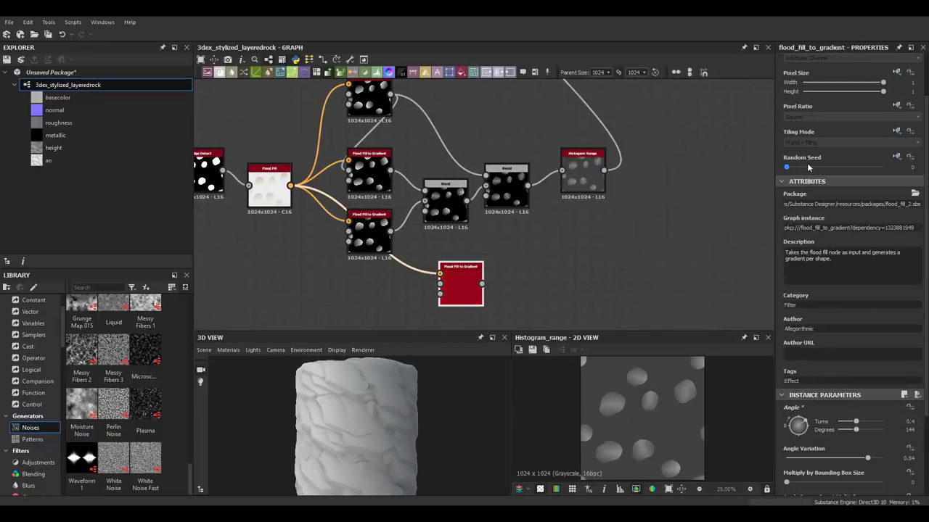
# Merge a fourth gradient layer (seed 5, angle 41°, variation 0.48) through a new Min (Darken) Blend.
pyautogui.moveTo(501, 197); pyautogui.dragTo(491, 216, button='middle')
pyautogui.click(490, 216)
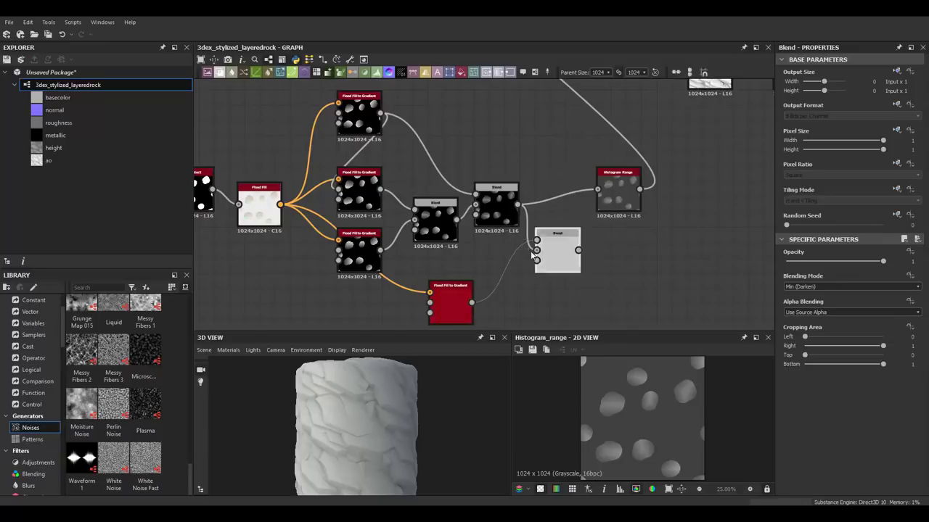
pyautogui.moveTo(533, 255); pyautogui.dragTo(537, 250)
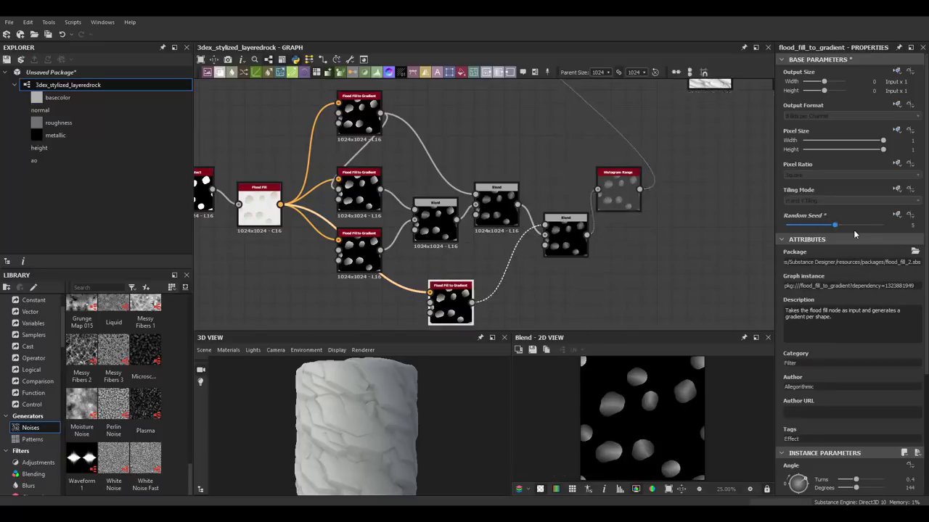
pyautogui.scroll(-3, 813, 348)
pyautogui.click(798, 392)
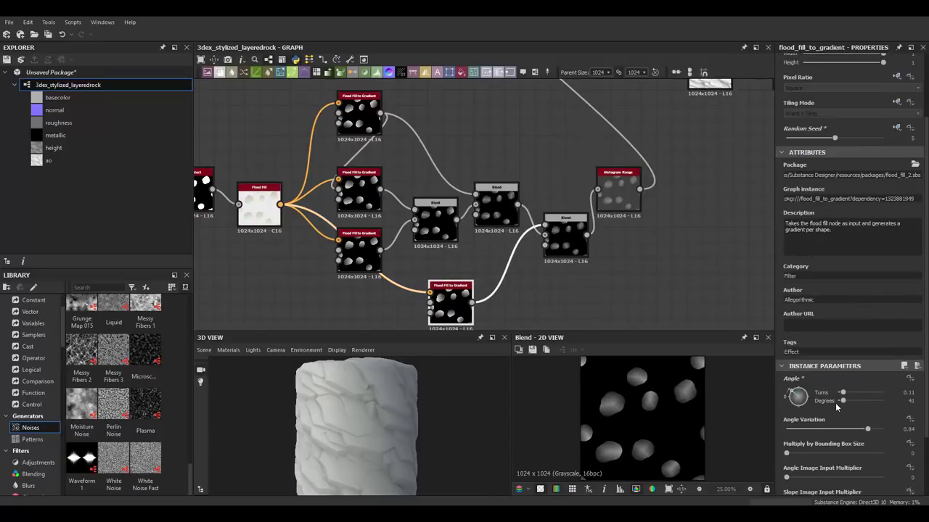
pyautogui.moveTo(413, 396)
pyautogui.mouseDown()
pyautogui.moveTo(334, 404)
pyautogui.moveTo(397, 409)
pyautogui.mouseUp()
# Preview the material on a flat plane mesh and bring the height node cluster into view.
pyautogui.click(204, 350)
pyautogui.click(239, 167)
pyautogui.scroll(-3, 429, 195)
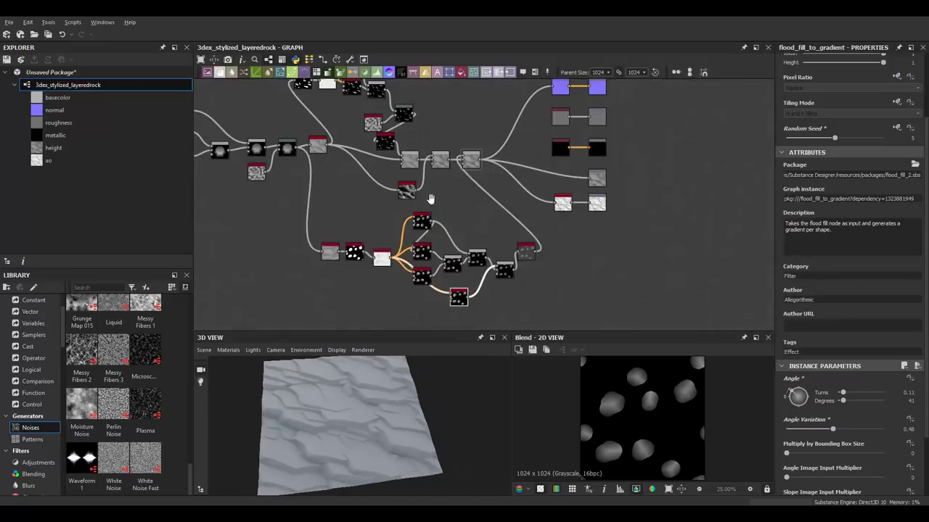
pyautogui.scroll(2, 519, 149)
pyautogui.moveTo(520, 149); pyautogui.dragTo(595, 218, button='middle')
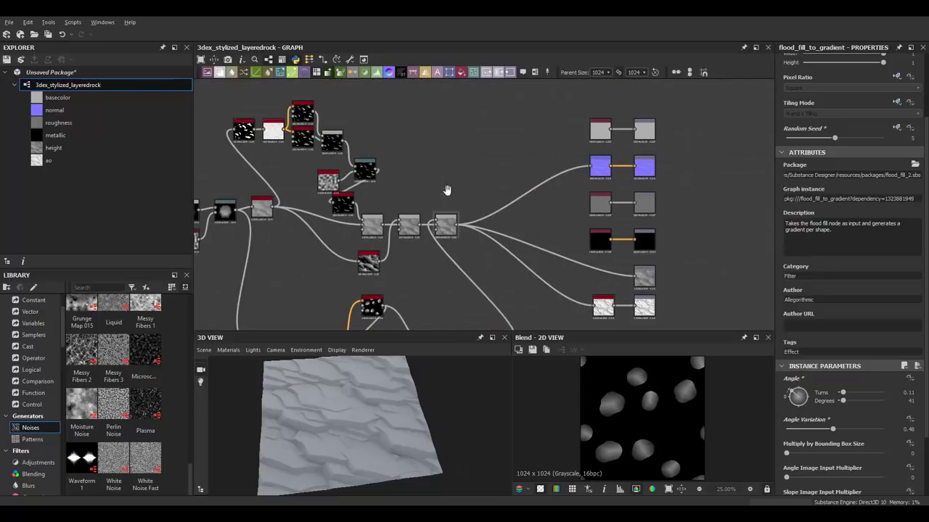
pyautogui.scroll(2, 609, 240)
# Add a Slope Blur Grayscale node and a Clouds 2 noise to drive its slope.
pyautogui.press('space')
pyautogui.write('slope')
pyautogui.press('Down')
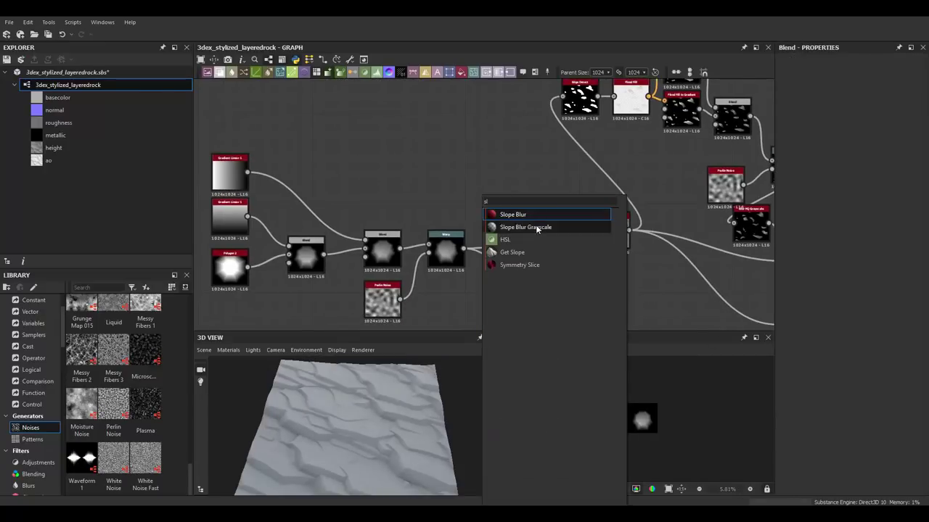
pyautogui.press('Return')
pyautogui.scroll(2, 486, 172)
pyautogui.press('space')
pyautogui.write('clouds')
pyautogui.click(494, 217)
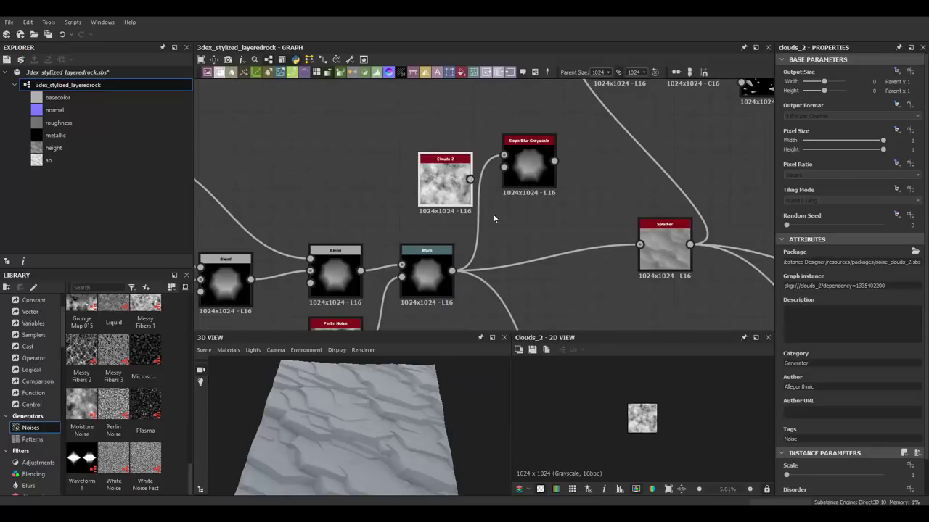
pyautogui.scroll(2, 693, 425)
# Insert a Blend node between Warp and Splatter, fed by the slope blur.
pyautogui.moveTo(551, 291); pyautogui.dragTo(554, 278, button='middle')
pyautogui.press('space')
pyautogui.write('blend')
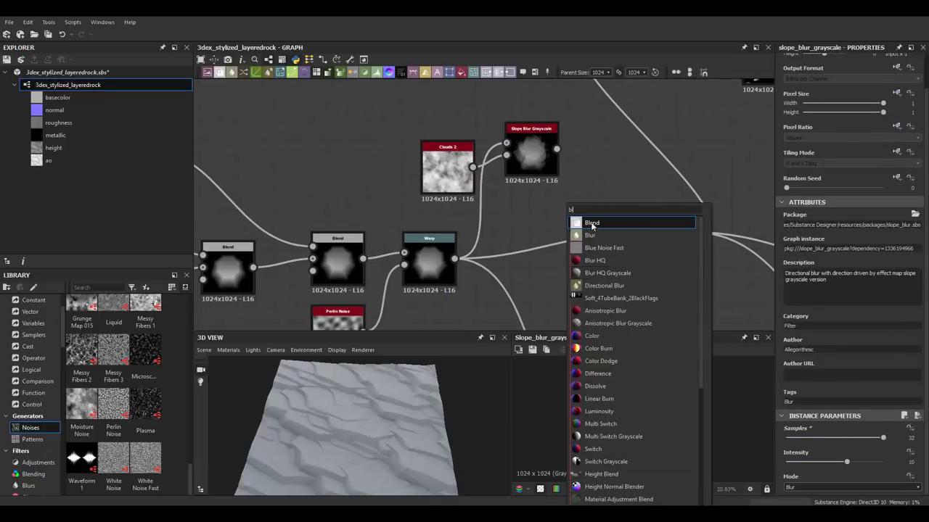
pyautogui.press('Return')
pyautogui.moveTo(560, 267); pyautogui.dragTo(579, 250)
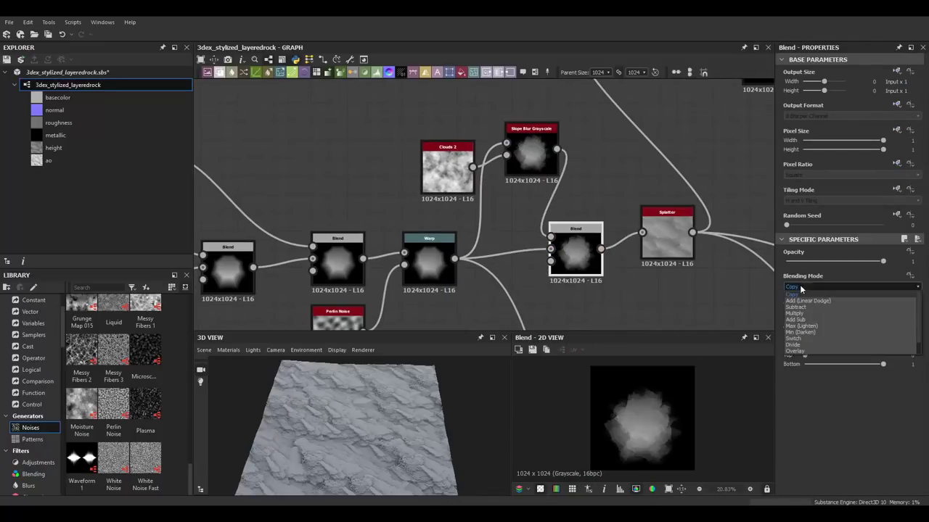
pyautogui.scroll(3, 535, 156)
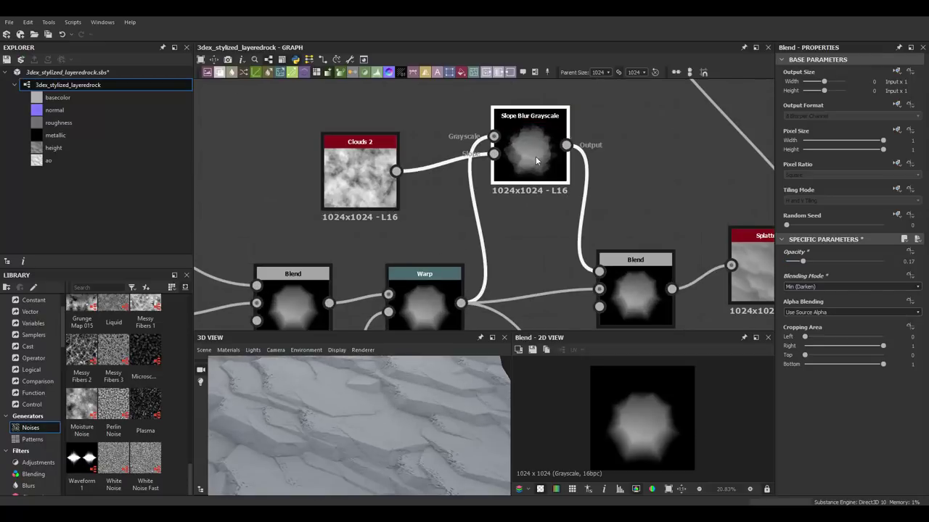
# Lower the slope blur intensity to 3.58 and set the pre-Splatter Blend opacity to 0.44.
pyautogui.click(535, 156)
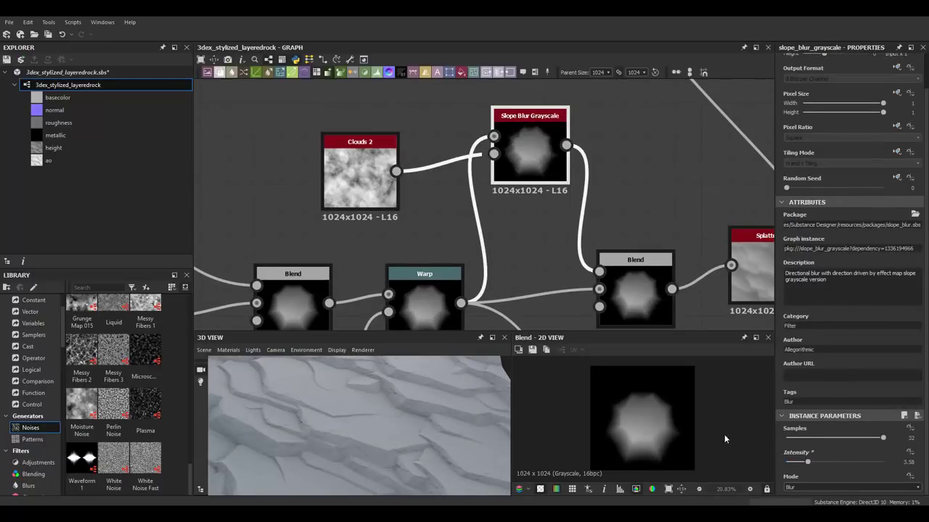
pyautogui.moveTo(394, 408); pyautogui.dragTo(412, 407)
pyautogui.moveTo(360, 174); pyautogui.dragTo(371, 174)
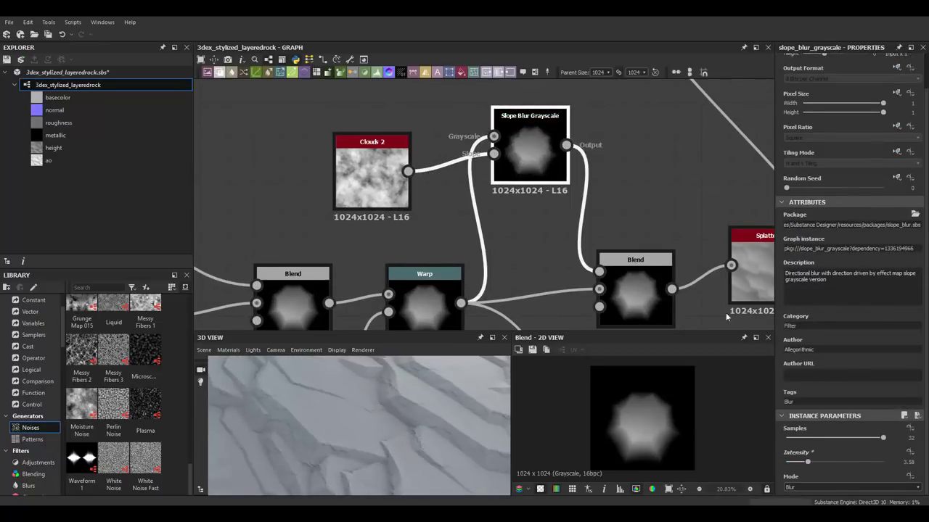
pyautogui.click(634, 279)
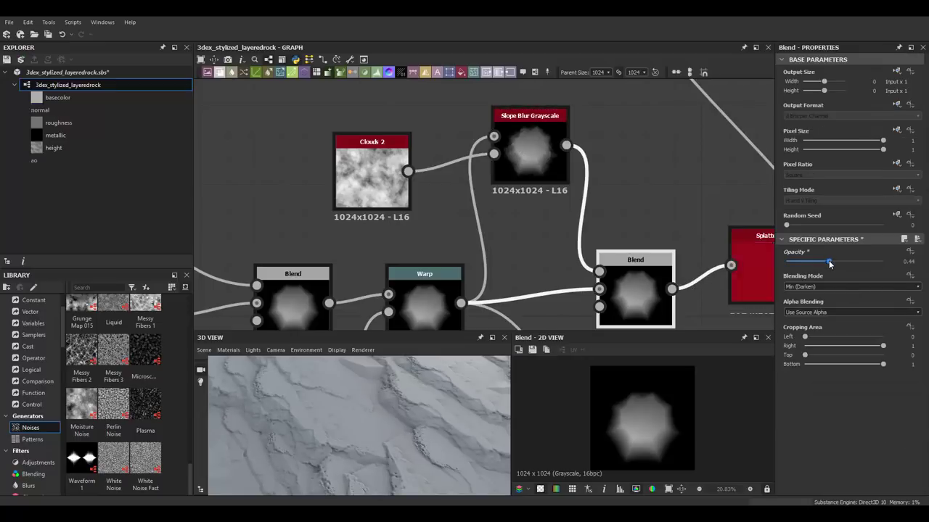
pyautogui.moveTo(568, 184); pyautogui.dragTo(488, 150, button='middle')
# Place a Blur HQ Grayscale node between the slope blur and the Blend.
pyautogui.press('space')
pyautogui.write('blur')
pyautogui.click(610, 232)
pyautogui.moveTo(573, 201); pyautogui.dragTo(610, 150)
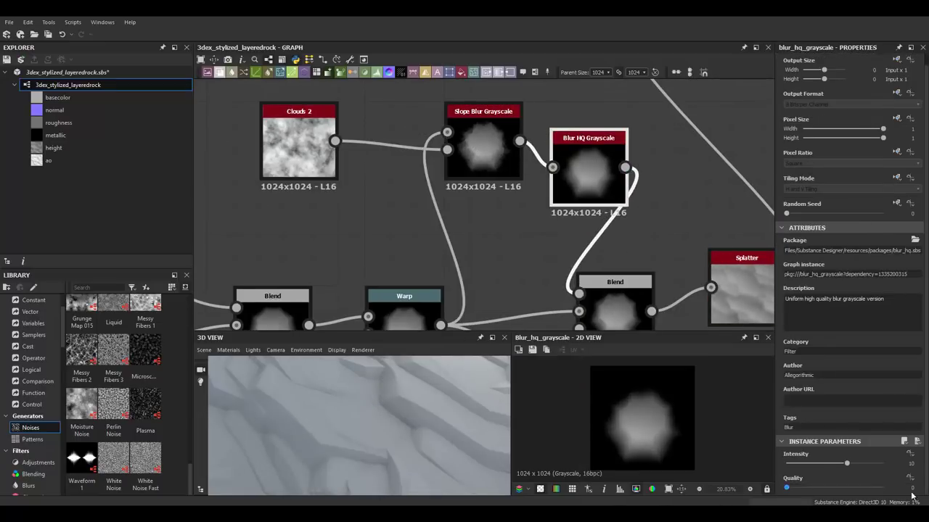
pyautogui.moveTo(395, 471)
pyautogui.mouseDown()
pyautogui.moveTo(406, 458)
pyautogui.moveTo(369, 410)
pyautogui.moveTo(423, 404)
pyautogui.moveTo(414, 400)
pyautogui.mouseUp()
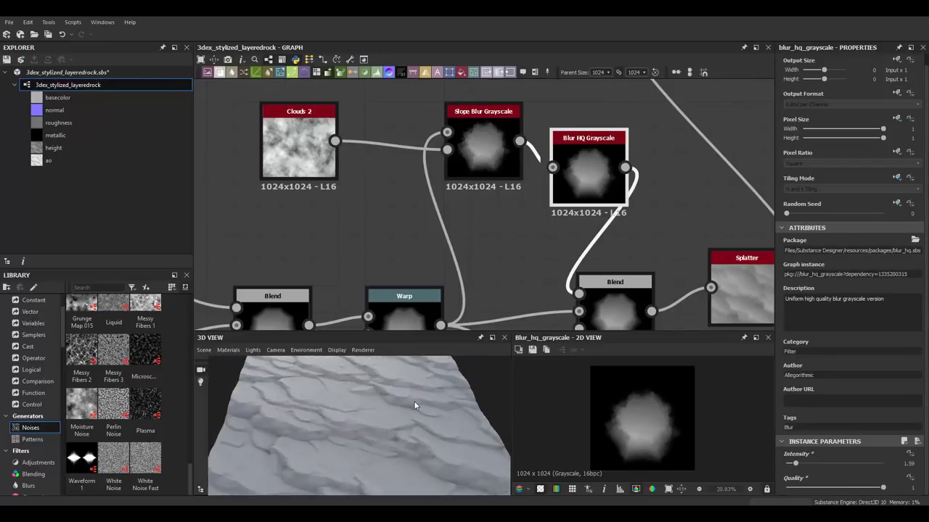
pyautogui.moveTo(638, 232); pyautogui.dragTo(489, 173, button='middle')
pyautogui.scroll(2, 601, 217)
# Reduce the pre-Splatter Blend opacity to 0.34, then to 0.17.
pyautogui.click(601, 217)
pyautogui.scroll(-2, 425, 190)
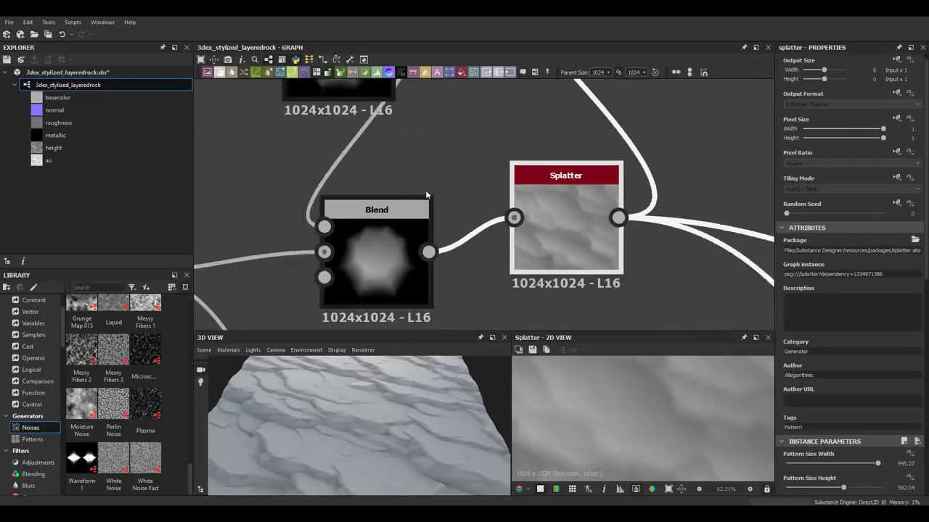
pyautogui.scroll(-3, 425, 190)
pyautogui.moveTo(395, 410)
pyautogui.mouseDown()
pyautogui.moveTo(378, 395)
pyautogui.moveTo(378, 373)
pyautogui.moveTo(385, 392)
pyautogui.mouseUp()
pyautogui.scroll(-3, 365, 202)
pyautogui.scroll(2, 493, 192)
pyautogui.click(481, 250)
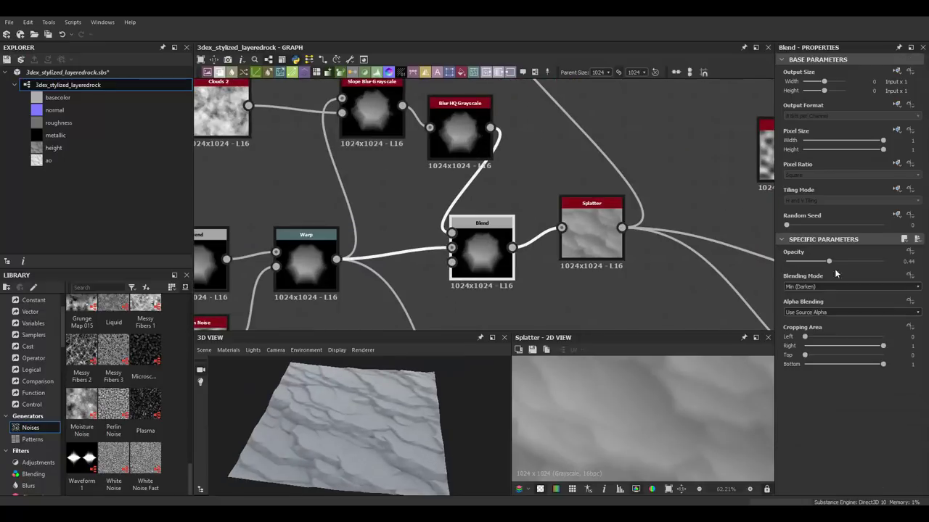
pyautogui.moveTo(846, 261); pyautogui.dragTo(802, 261)
pyautogui.scroll(3, 389, 420)
pyautogui.scroll(2, 394, 421)
pyautogui.scroll(-3, 394, 426)
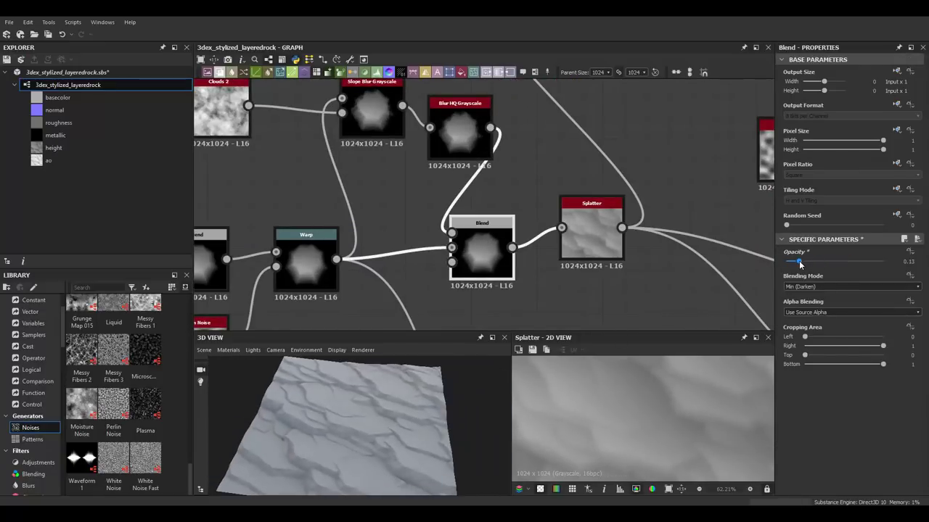
pyautogui.moveTo(371, 428); pyautogui.dragTo(384, 435)
pyautogui.scroll(-3, 507, 180)
# Add a Gradient Map wired into basecolor and open its gradient editor.
pyautogui.press('space')
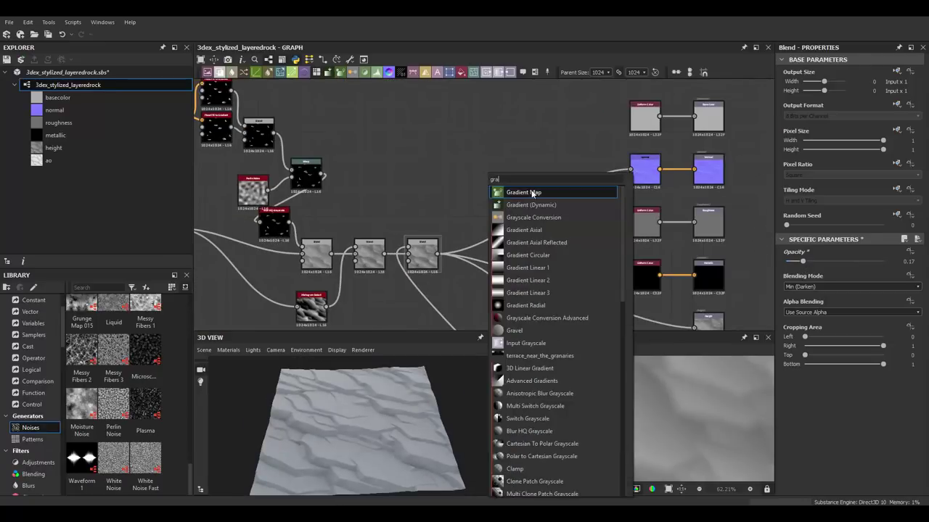
pyautogui.write('gradient')
pyautogui.press('Return')
pyautogui.moveTo(504, 169); pyautogui.dragTo(446, 203, button='middle')
pyautogui.moveTo(585, 152); pyautogui.dragTo(629, 151)
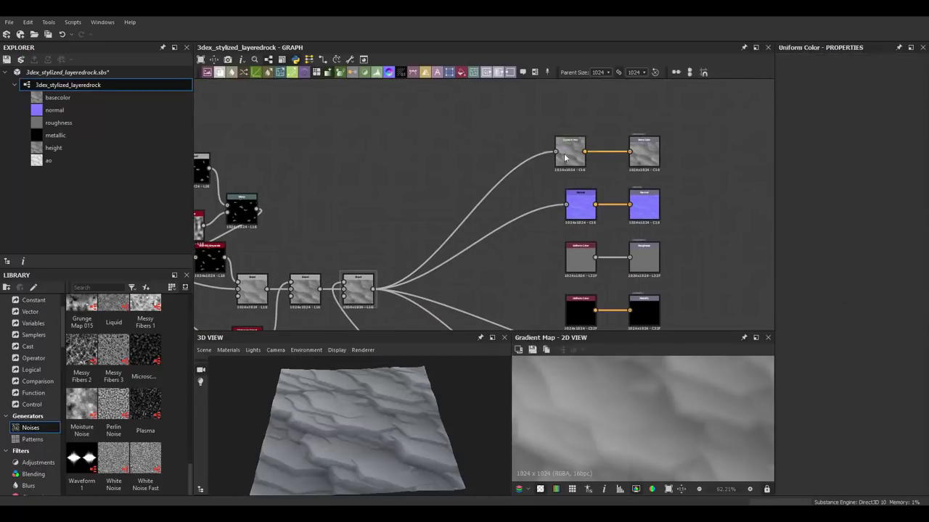
pyautogui.click(573, 154)
pyautogui.click(896, 347)
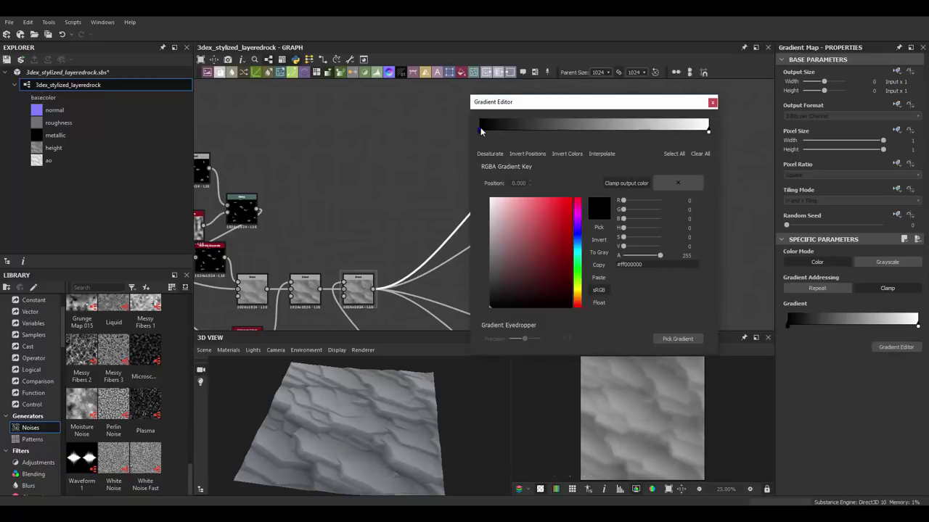
# Lighten the gradient's end key to a pale tan and close the gradient editor.
pyautogui.click(504, 274)
pyautogui.click(708, 132)
pyautogui.click(494, 233)
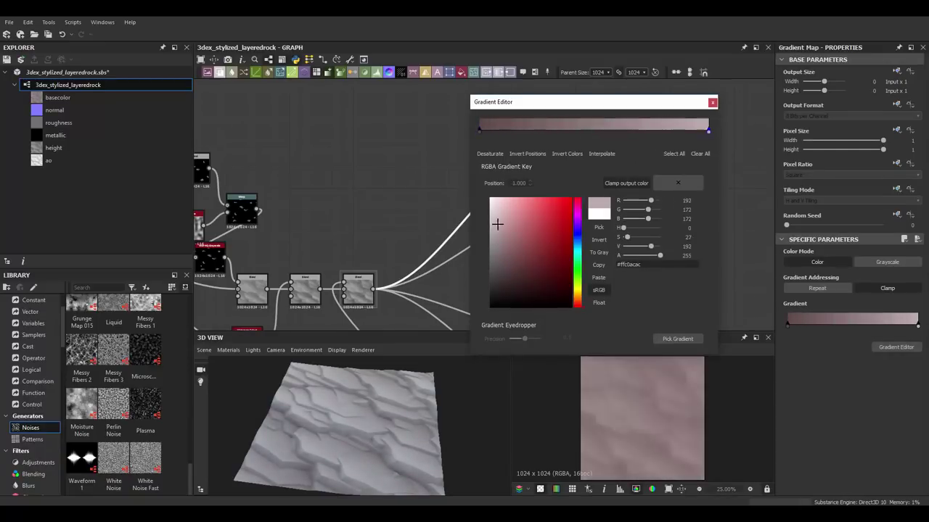
pyautogui.click(504, 243)
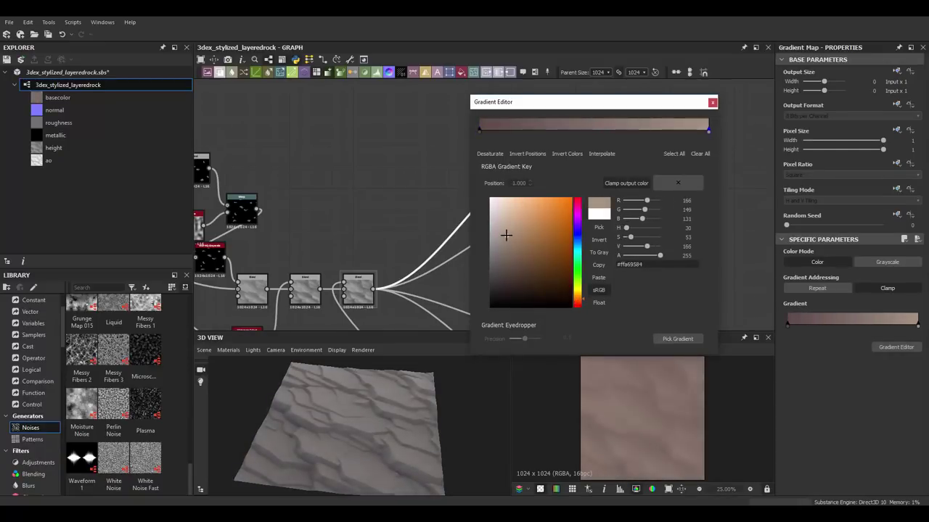
pyautogui.moveTo(505, 235); pyautogui.dragTo(502, 226)
pyautogui.click(711, 102)
# Pan the graph to the output nodes and bring up the node insertion list.
pyautogui.moveTo(594, 172); pyautogui.dragTo(549, 176, button='middle')
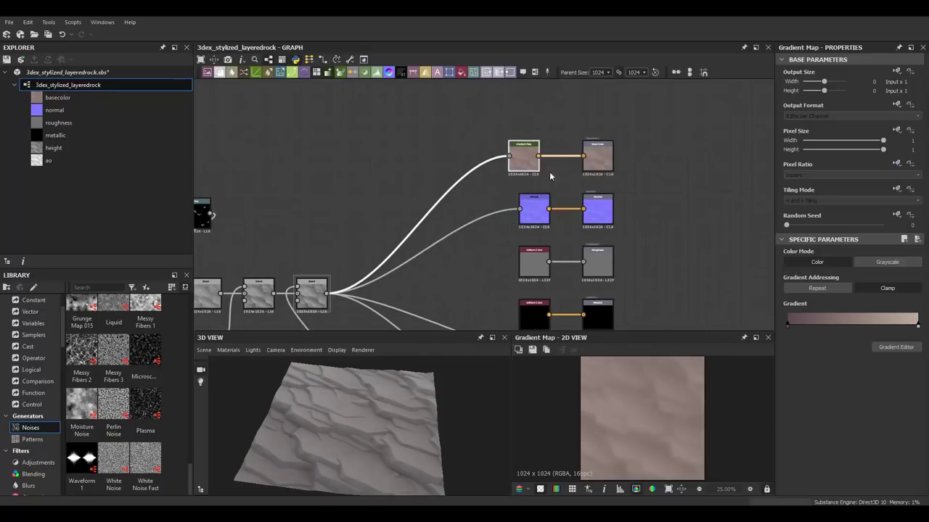
pyautogui.moveTo(343, 424); pyautogui.dragTo(466, 421)
pyautogui.moveTo(454, 276); pyautogui.dragTo(475, 227, button='middle')
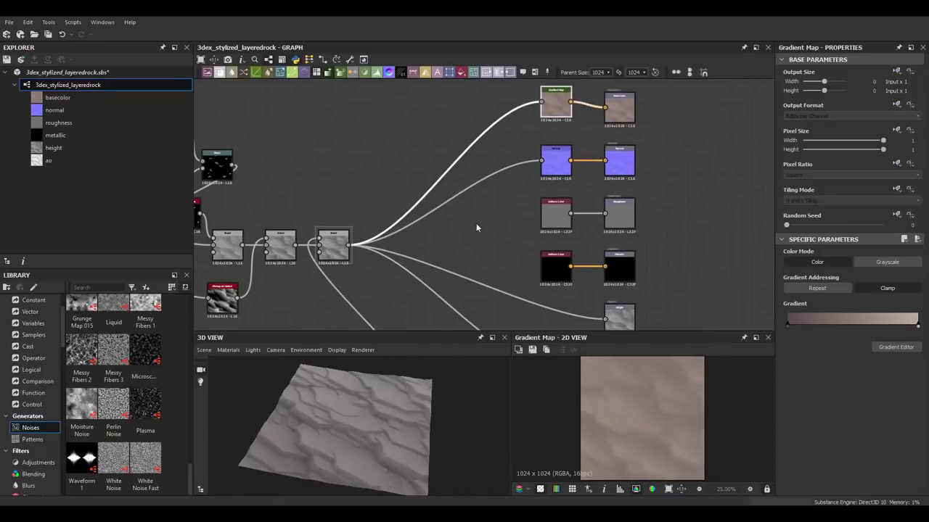
pyautogui.moveTo(521, 173); pyautogui.dragTo(508, 210, button='middle')
pyautogui.press('space')
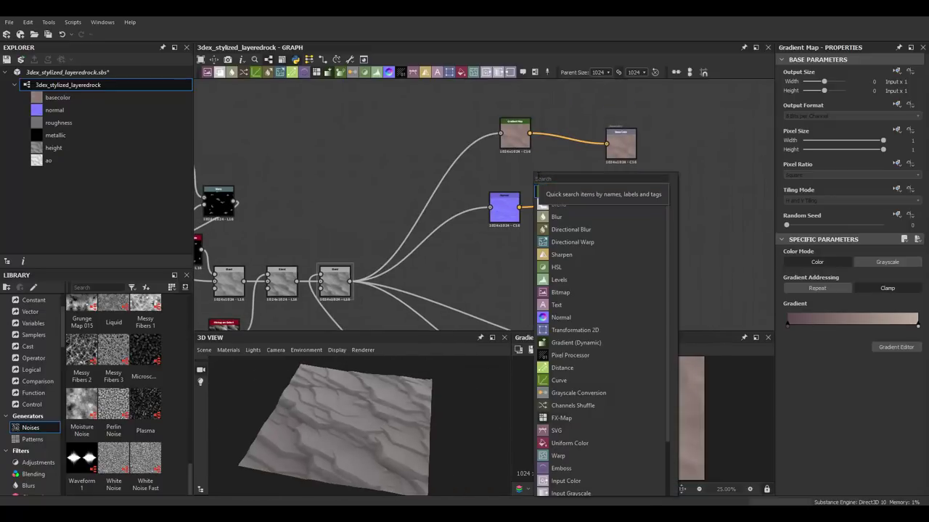
# Add Curvature Smooth from the Normal node, then a new Gradient Map feeding a Blend.
pyautogui.click(574, 217)
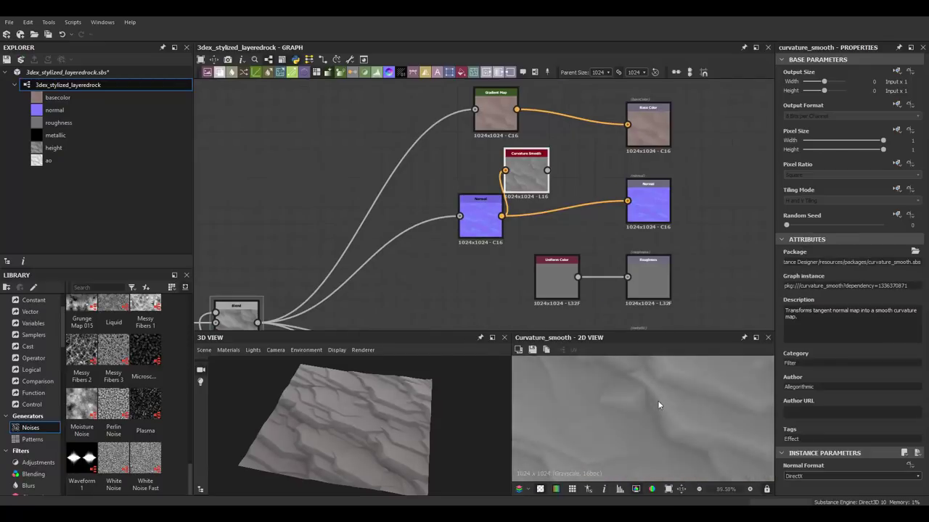
pyautogui.moveTo(510, 159); pyautogui.dragTo(510, 228, button='middle')
pyautogui.press('space')
pyautogui.click(573, 174)
pyautogui.moveTo(520, 239); pyautogui.dragTo(535, 240)
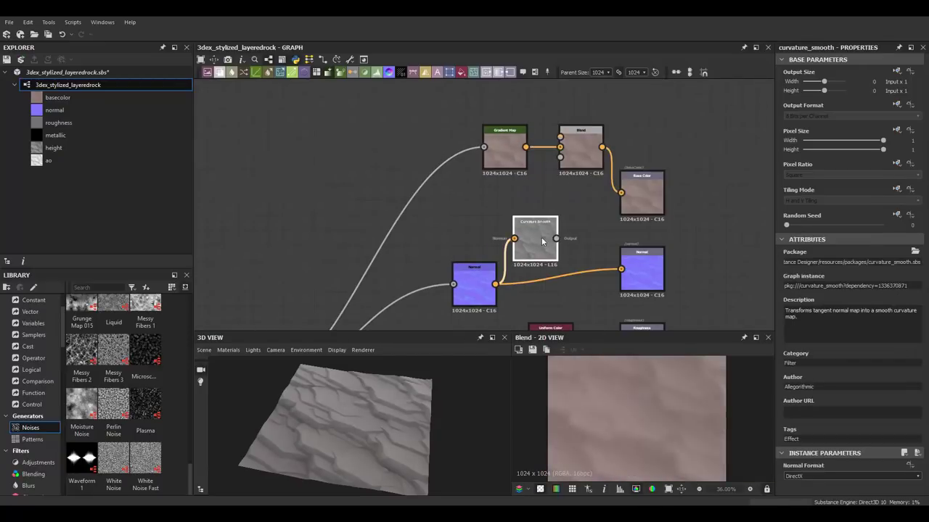
pyautogui.press('space')
pyautogui.click(574, 217)
pyautogui.moveTo(595, 102); pyautogui.dragTo(539, 116)
pyautogui.scroll(-1, 539, 117)
pyautogui.click(419, 296)
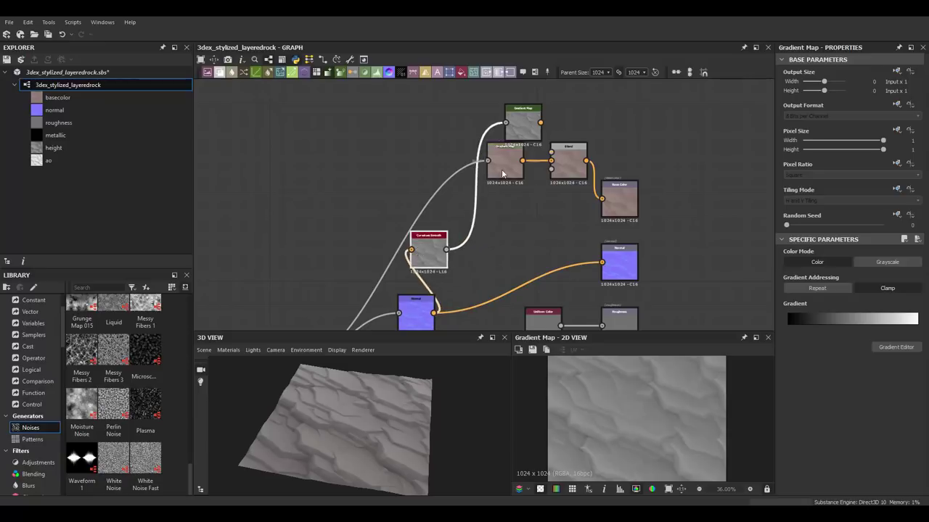
pyautogui.moveTo(553, 152); pyautogui.dragTo(552, 152)
# Set the Blend to Add Sub mode with opacity 0.22.
pyautogui.click(853, 286)
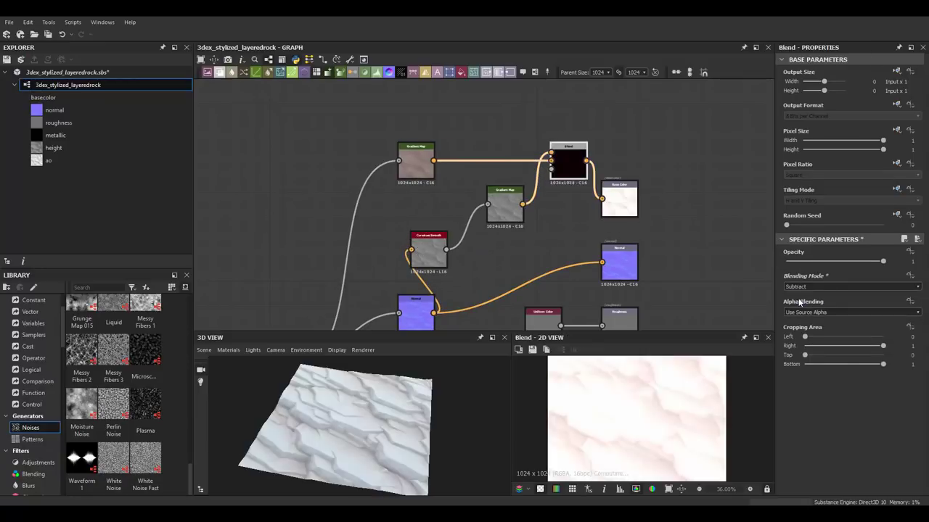
pyautogui.click(799, 303)
pyautogui.scroll(2, 409, 449)
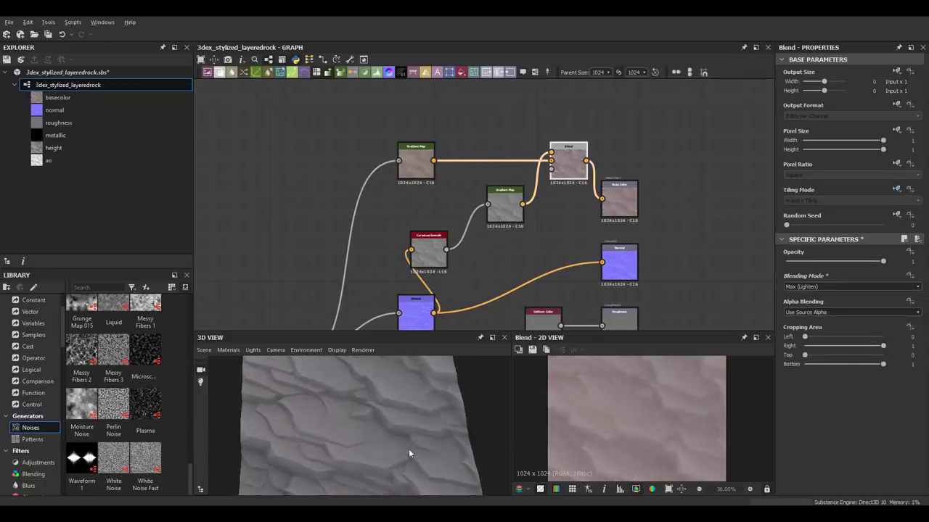
pyautogui.moveTo(408, 449)
pyautogui.mouseDown()
pyautogui.moveTo(370, 405)
pyautogui.moveTo(448, 427)
pyautogui.moveTo(431, 412)
pyautogui.moveTo(352, 415)
pyautogui.moveTo(447, 410)
pyautogui.mouseUp()
pyautogui.click(795, 319)
pyautogui.click(808, 261)
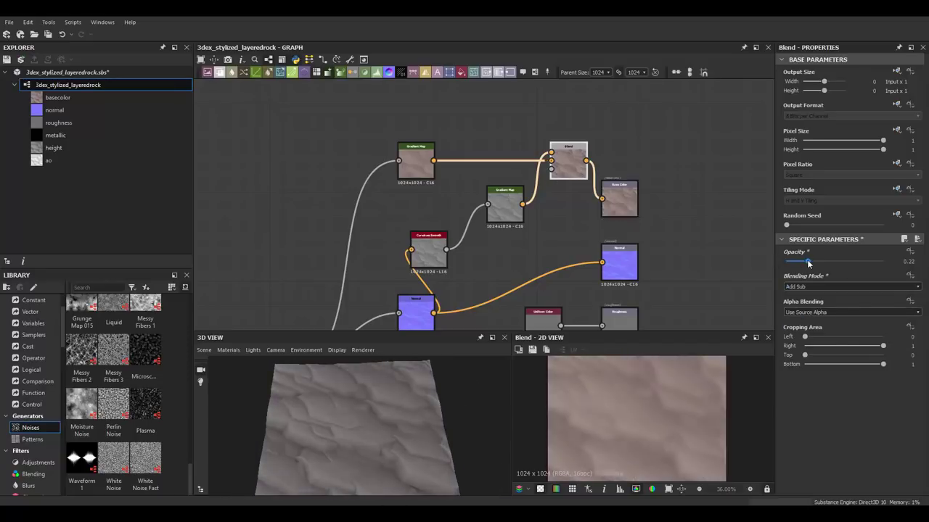
pyautogui.scroll(-2, 601, 429)
# Drop the polygon_2 Curve to -0.11 and nudge its Gradient lower while checking the preview.
pyautogui.moveTo(441, 404)
pyautogui.mouseDown()
pyautogui.moveTo(385, 413)
pyautogui.moveTo(494, 415)
pyautogui.mouseUp()
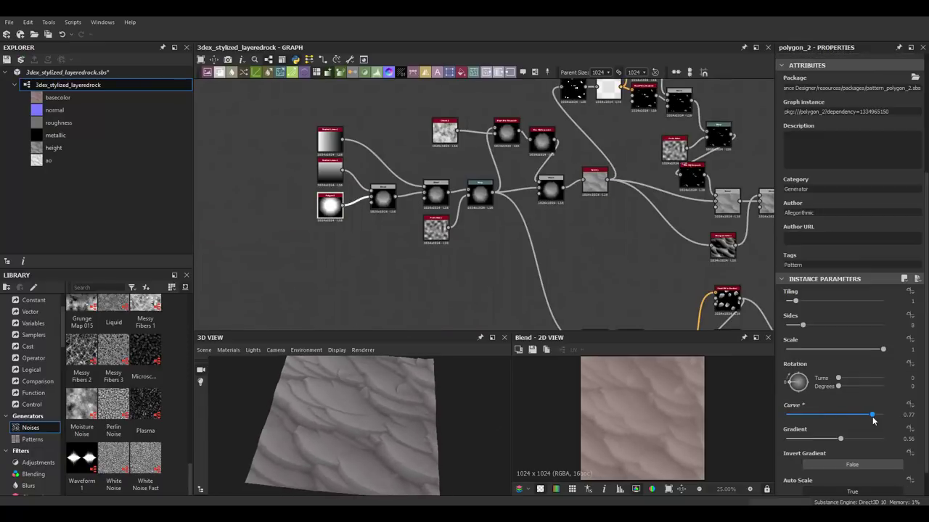
pyautogui.moveTo(872, 420); pyautogui.dragTo(825, 418)
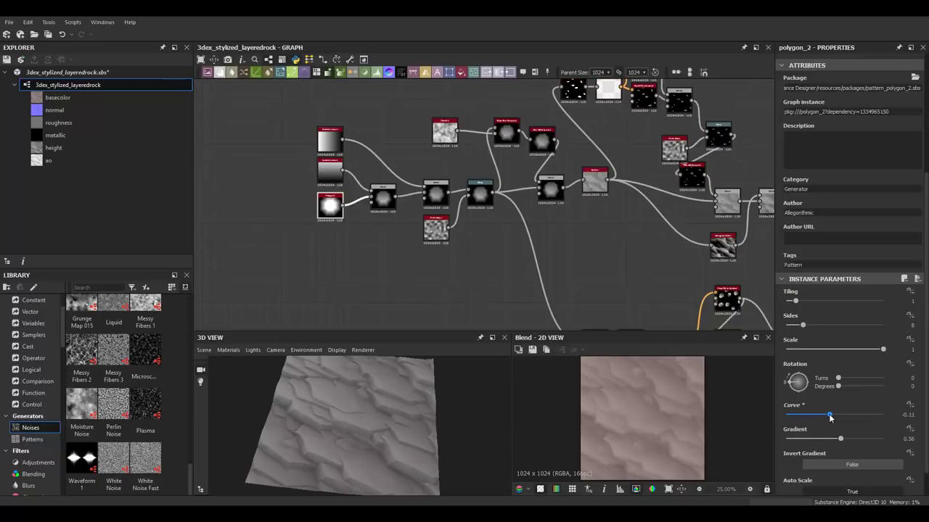
pyautogui.moveTo(406, 406); pyautogui.dragTo(423, 405)
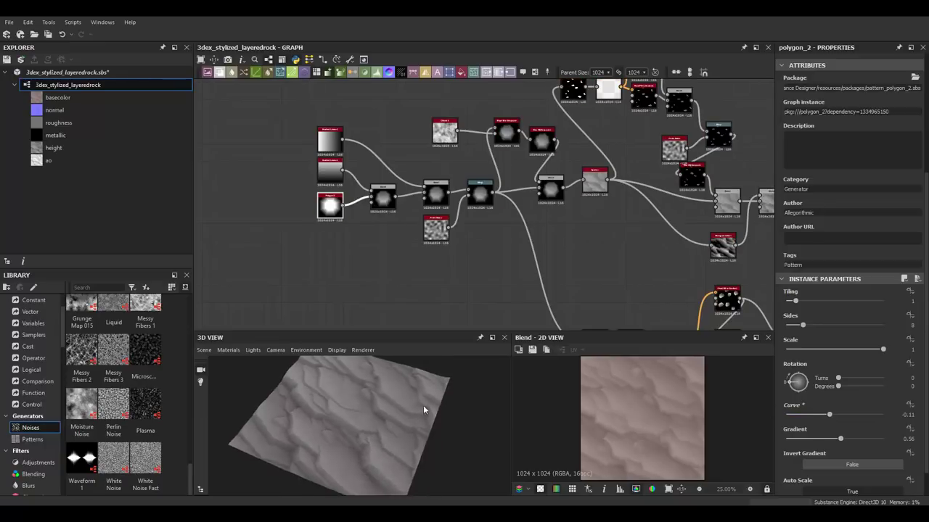
pyautogui.moveTo(840, 439); pyautogui.dragTo(814, 439)
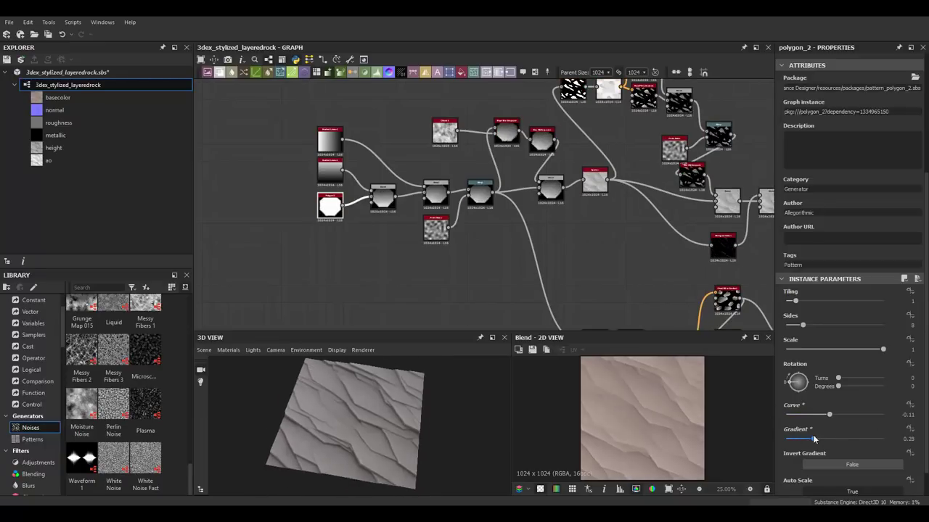
pyautogui.moveTo(425, 404); pyautogui.dragTo(444, 410)
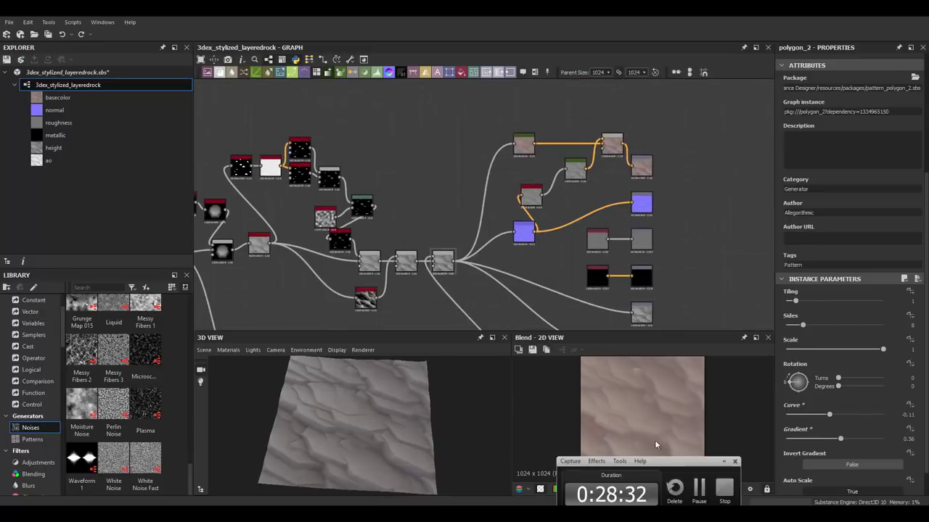
pyautogui.scroll(2, 629, 116)
# Adjust a colour key on the base colour Gradient Map.
pyautogui.click(466, 161)
pyautogui.scroll(-2, 646, 409)
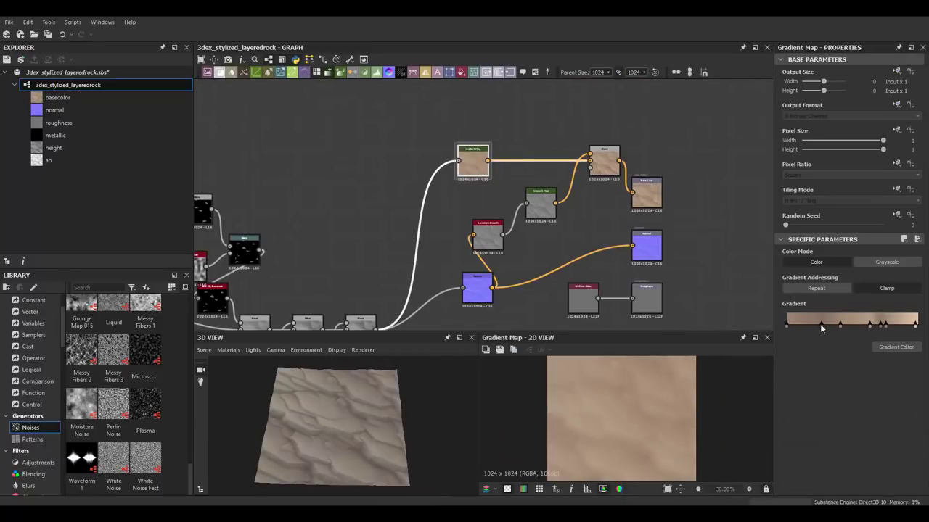
pyautogui.click(821, 323)
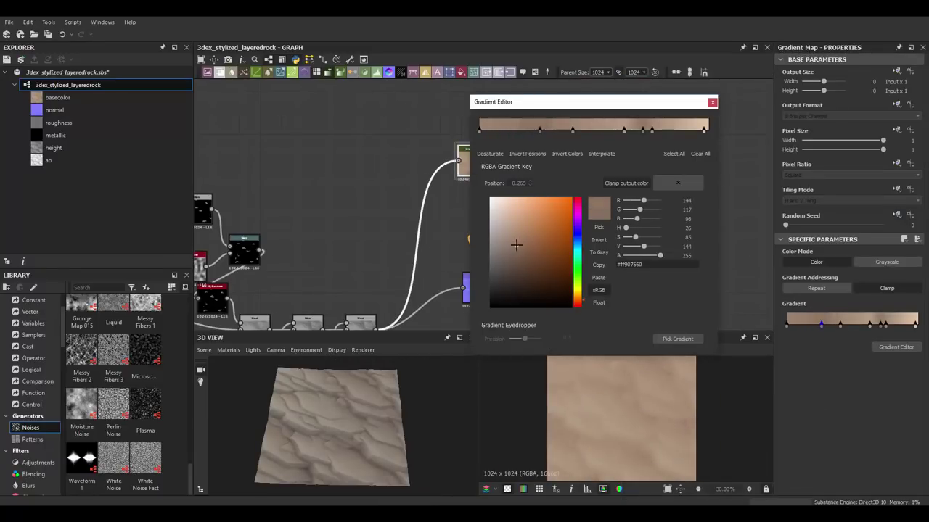
pyautogui.click(712, 102)
pyautogui.scroll(2, 628, 200)
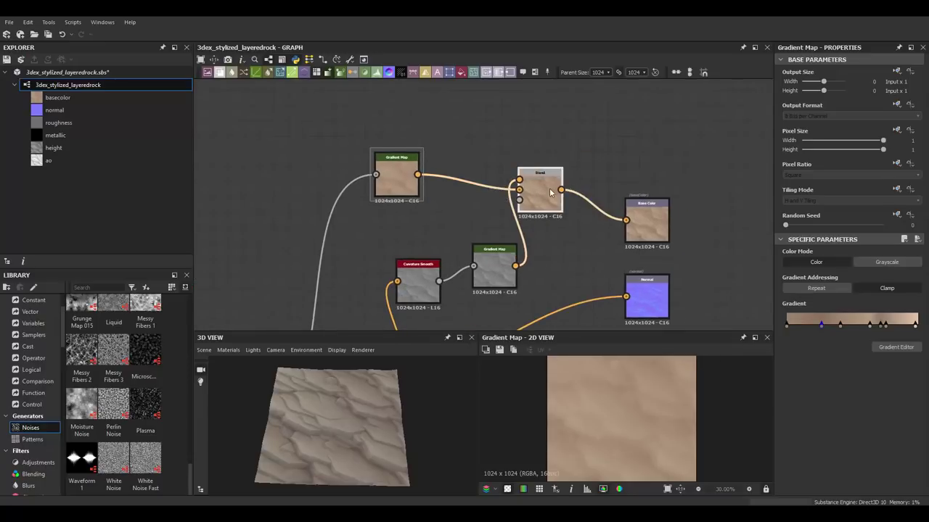
# Inspect the Blend and roughness Uniform Color nodes, then pan to the base colour nodes.
pyautogui.click(539, 189)
pyautogui.moveTo(269, 455); pyautogui.dragTo(372, 414)
pyautogui.scroll(-2, 580, 300)
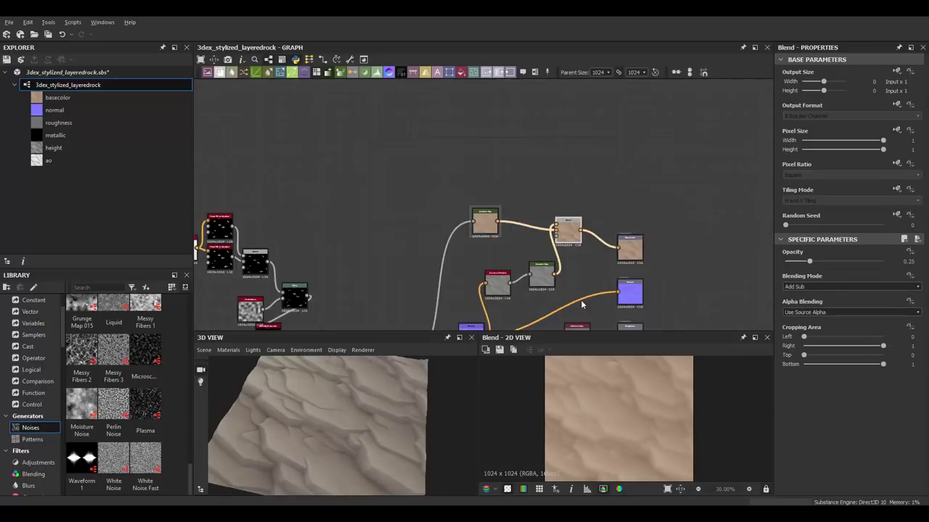
pyautogui.scroll(2, 580, 299)
pyautogui.click(558, 205)
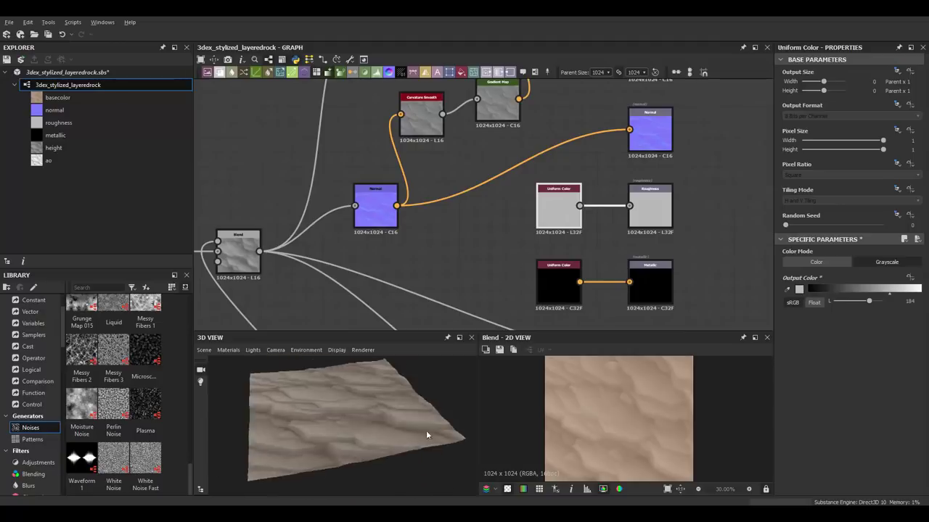
pyautogui.moveTo(426, 430); pyautogui.dragTo(460, 407)
pyautogui.scroll(-1, 553, 239)
pyautogui.moveTo(553, 109); pyautogui.dragTo(553, 240, button='middle')
# Add a Levels node to increase the contrast of the curvature mask.
pyautogui.press('space')
pyautogui.write('levels')
pyautogui.press('Return')
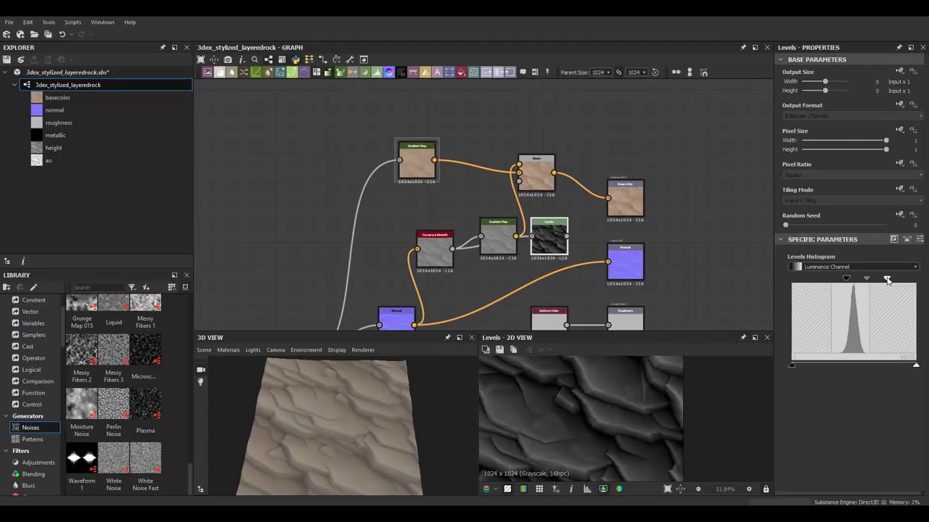
pyautogui.moveTo(881, 278); pyautogui.dragTo(853, 278)
pyautogui.scroll(-2, 591, 154)
pyautogui.scroll(2, 591, 154)
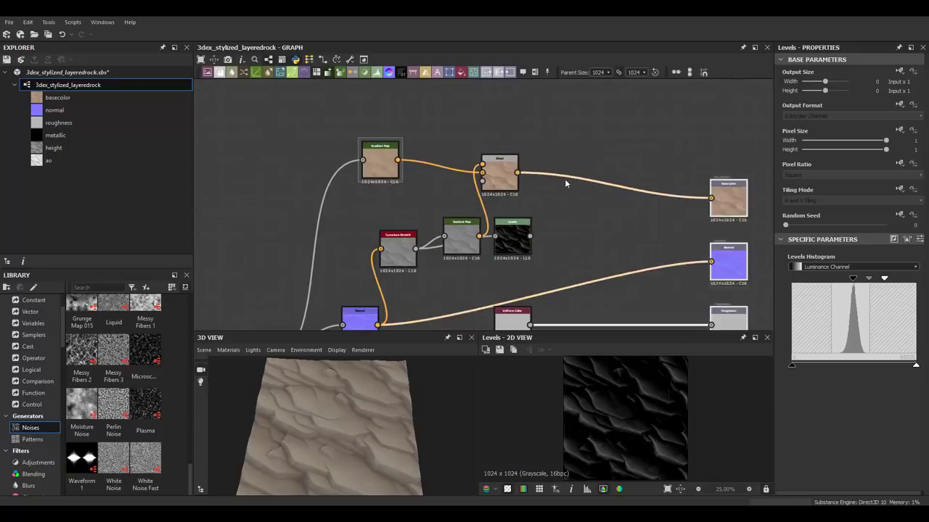
# Insert a second Blend before Base Color and add a Uniform Color node.
pyautogui.press('space')
pyautogui.write('blend')
pyautogui.press('Return')
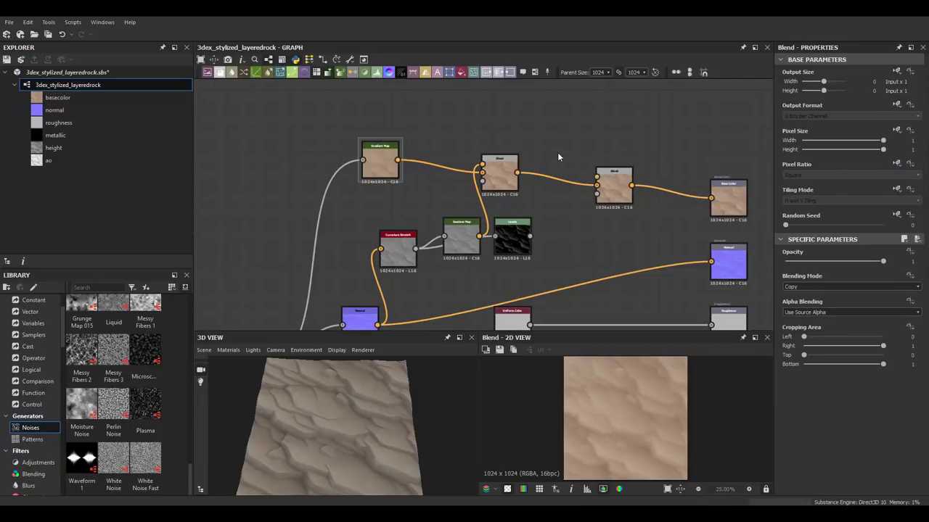
pyautogui.press('space')
pyautogui.write('uniform')
pyautogui.press('Return')
# Wire the red Uniform Color into the new Blend, using the Levels output as its mask.
pyautogui.click(802, 290)
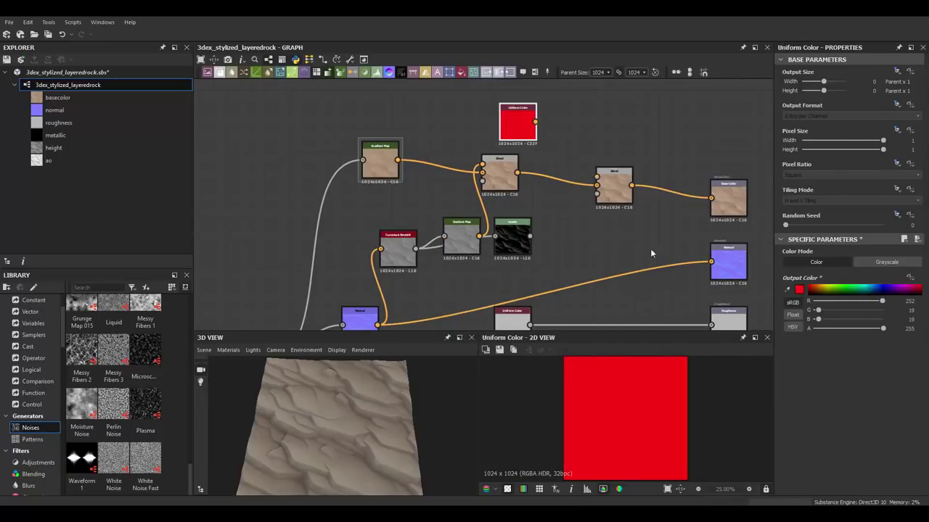
pyautogui.moveTo(535, 122); pyautogui.dragTo(596, 177)
pyautogui.moveTo(530, 235); pyautogui.dragTo(596, 195)
pyautogui.scroll(1, 534, 152)
# Recolour the Uniform Color from red to a soft pale peach tone.
pyautogui.click(511, 124)
pyautogui.click(799, 289)
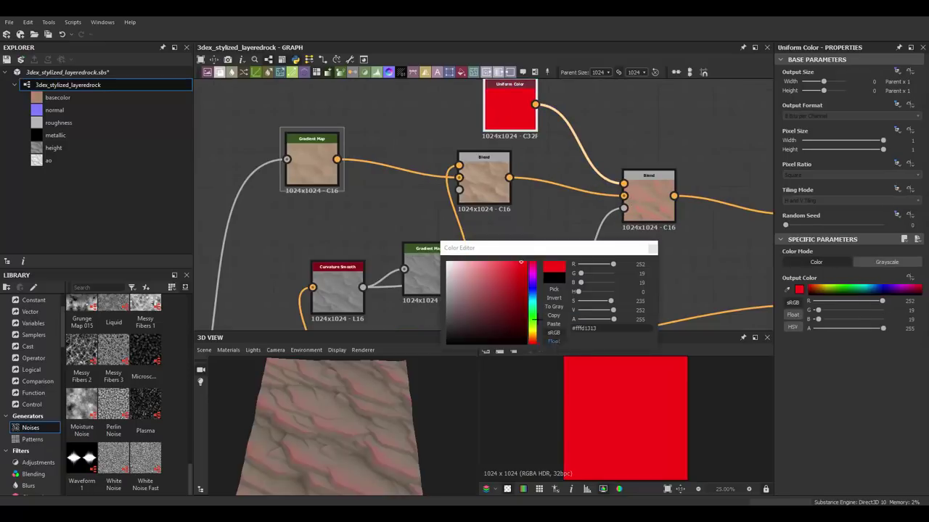
pyautogui.moveTo(532, 342); pyautogui.dragTo(531, 338)
pyautogui.click(485, 267)
pyautogui.moveTo(485, 267); pyautogui.dragTo(465, 272)
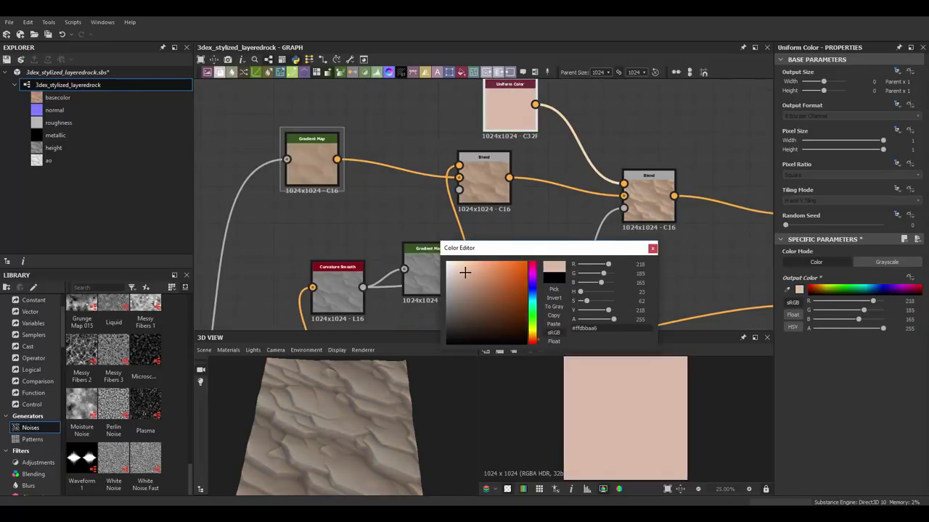
pyautogui.doubleClick(649, 214)
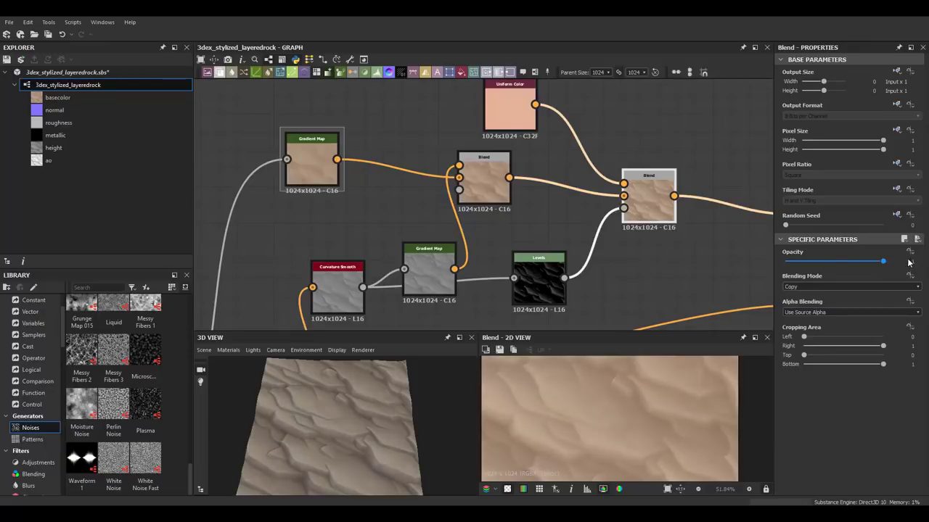
# Orbit the 3D preview to a near top-down view and select the Levels node.
pyautogui.scroll(-2, 667, 405)
pyautogui.scroll(-1, 666, 402)
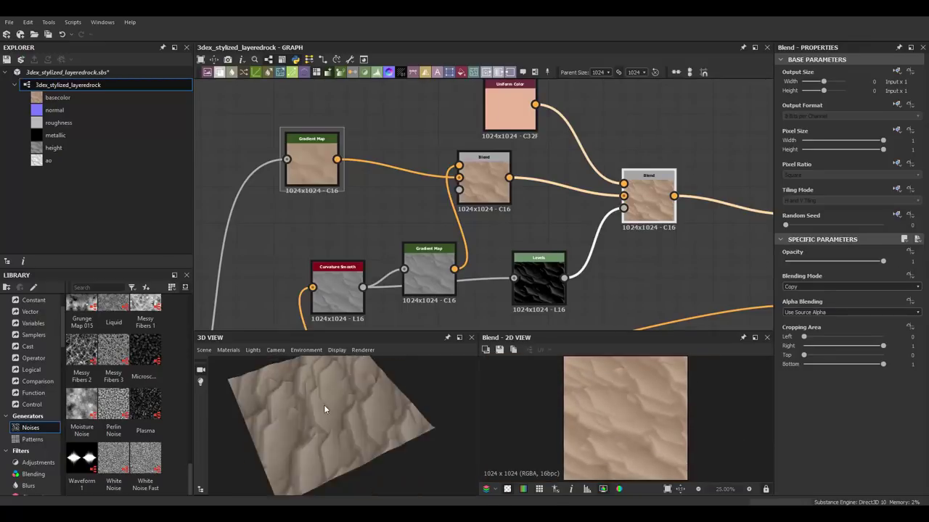
pyautogui.moveTo(324, 405)
pyautogui.mouseDown()
pyautogui.moveTo(405, 398)
pyautogui.moveTo(373, 396)
pyautogui.mouseUp()
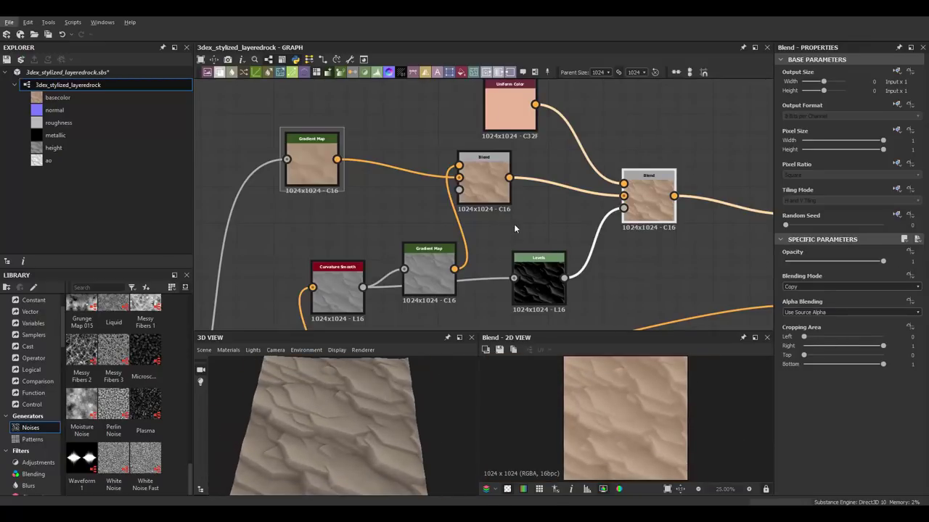
pyautogui.moveTo(567, 159); pyautogui.dragTo(484, 154, button='middle')
pyautogui.click(456, 274)
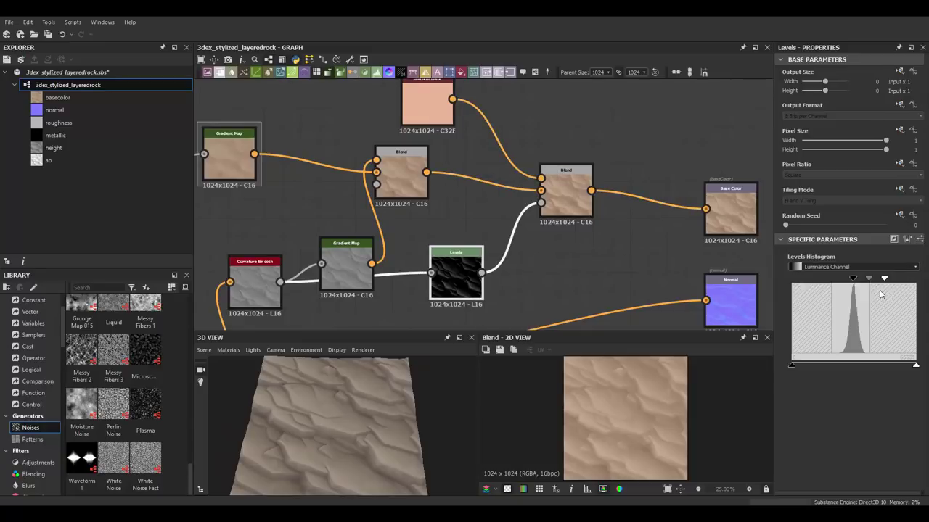
pyautogui.scroll(2, 673, 391)
pyautogui.scroll(-3, 658, 393)
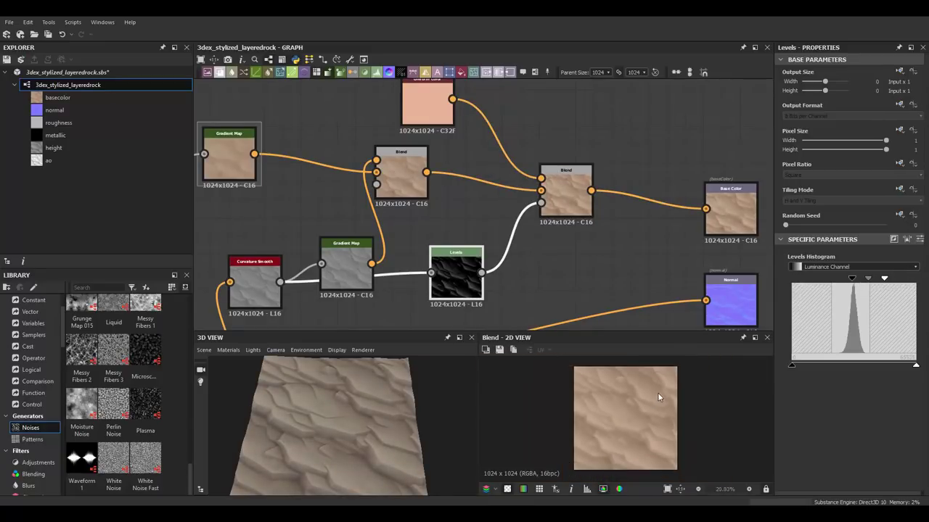
pyautogui.scroll(1, 488, 244)
pyautogui.press('space')
# Insert a Clouds 2 noise and blend it in with a Soft Light Blend at 0.4 opacity.
pyautogui.click(541, 267)
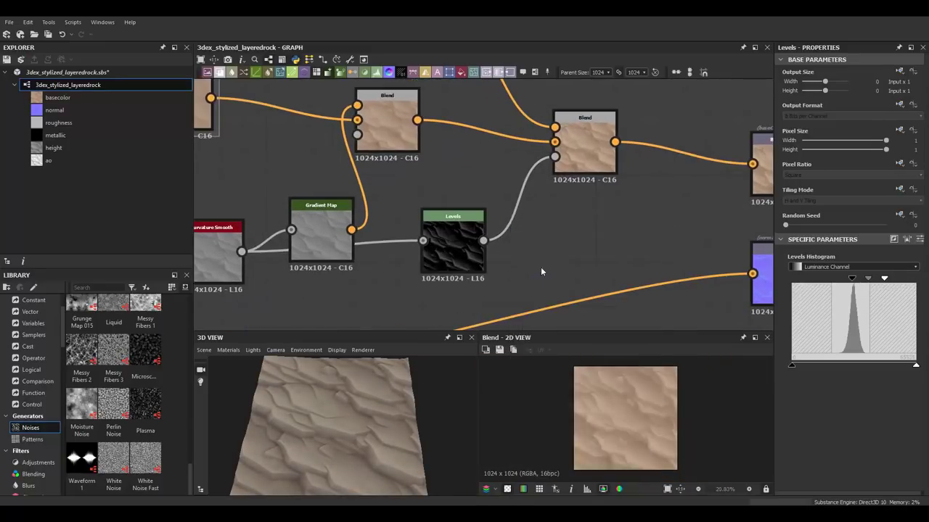
pyautogui.scroll(-4, 541, 267)
pyautogui.scroll(2, 376, 196)
pyautogui.press('space')
pyautogui.write('blend')
pyautogui.press('Return')
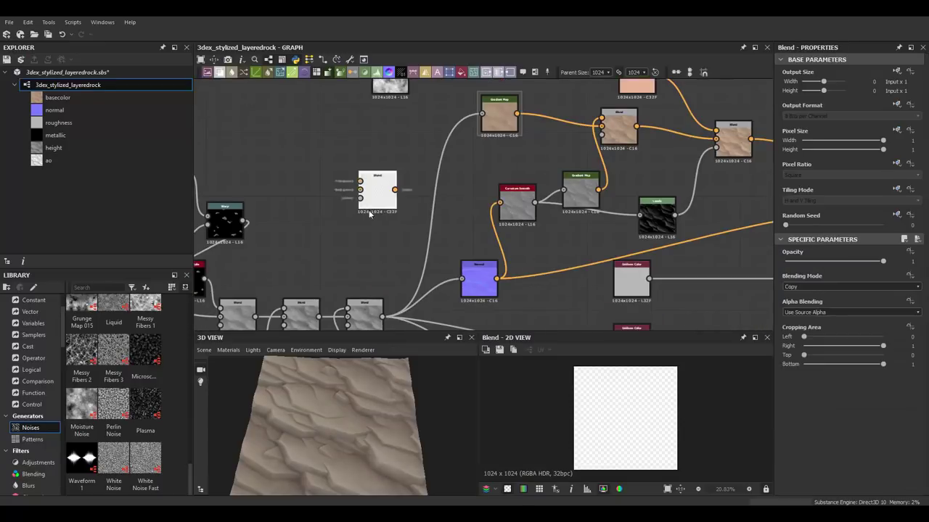
pyautogui.scroll(-3, 802, 287)
pyautogui.scroll(-3, 802, 287)
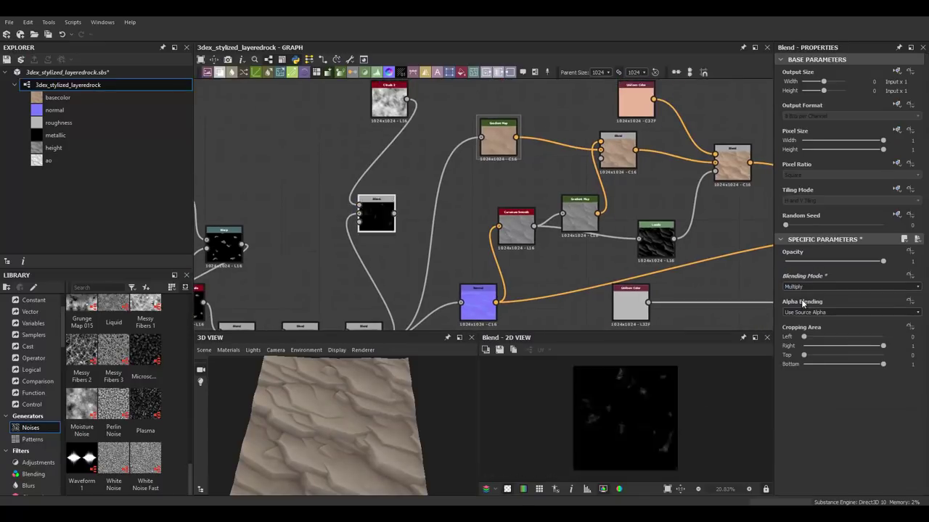
pyautogui.scroll(-3, 802, 287)
pyautogui.scroll(-2, 801, 290)
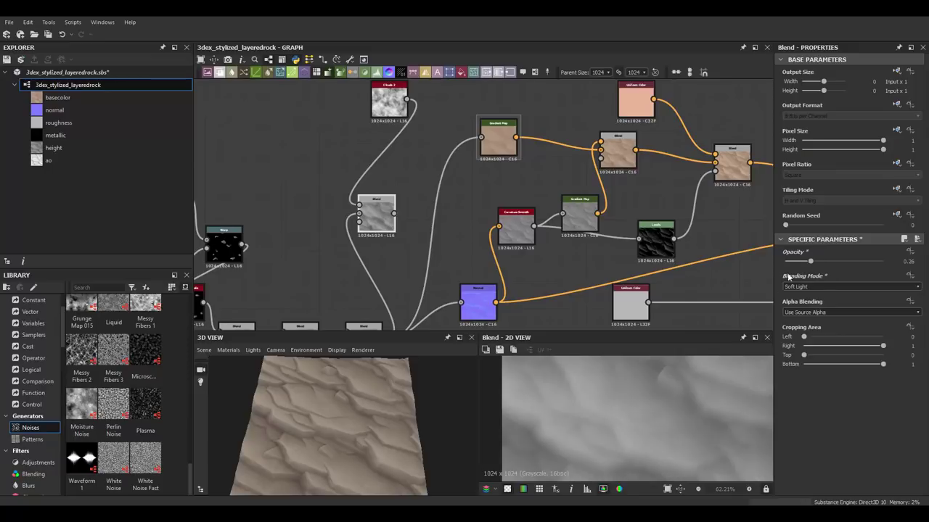
pyautogui.click(824, 261)
pyautogui.scroll(-1, 421, 237)
pyautogui.scroll(1, 400, 196)
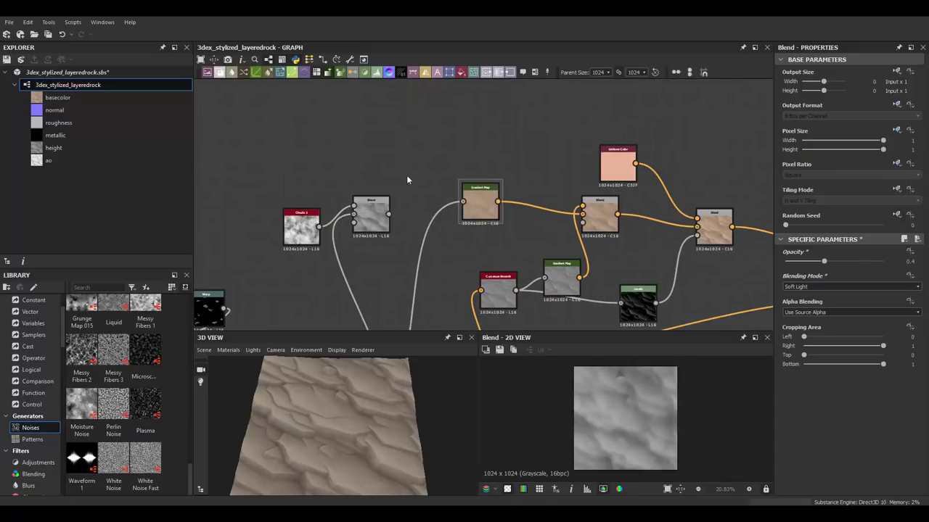
# Add a Gradient Map after the clouds blend with red ends and light blue keys, one at 0.719.
pyautogui.press('space')
pyautogui.write('gr')
pyautogui.press('Return')
pyautogui.click(789, 327)
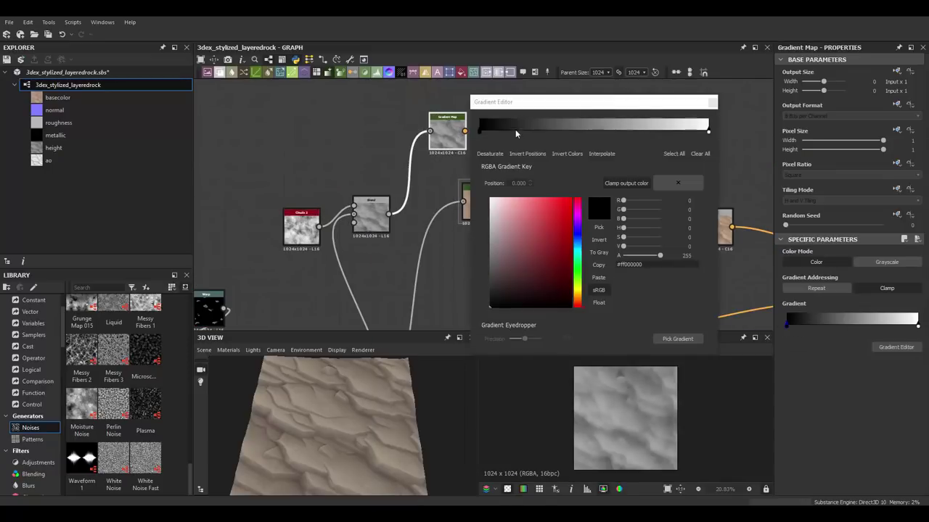
pyautogui.click(549, 226)
pyautogui.click(548, 226)
pyautogui.click(576, 225)
pyautogui.scroll(3, 660, 416)
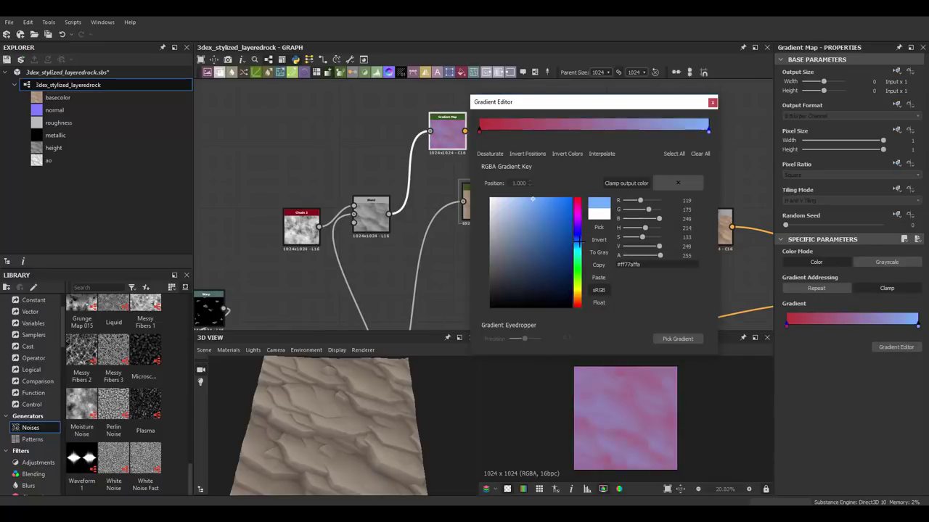
pyautogui.scroll(-1, 660, 416)
pyautogui.click(583, 129)
pyautogui.click(522, 245)
pyautogui.click(578, 247)
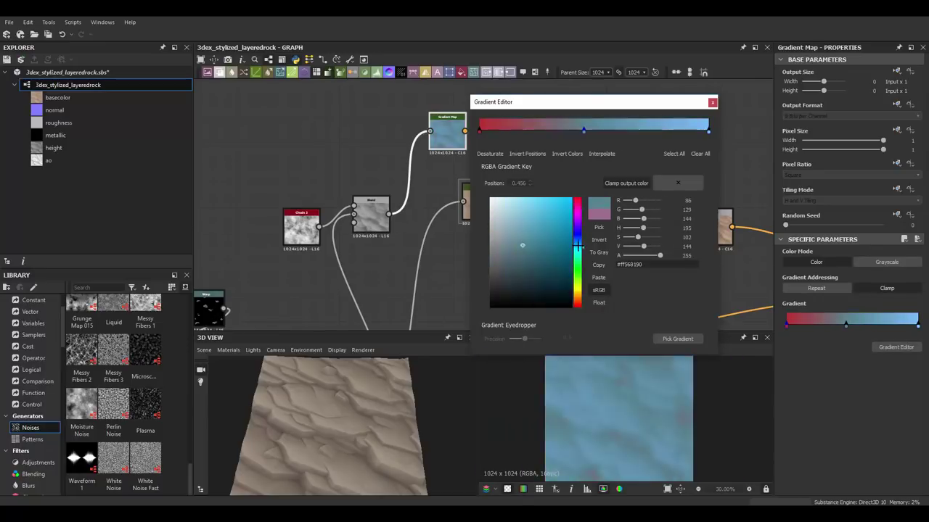
pyautogui.click(644, 133)
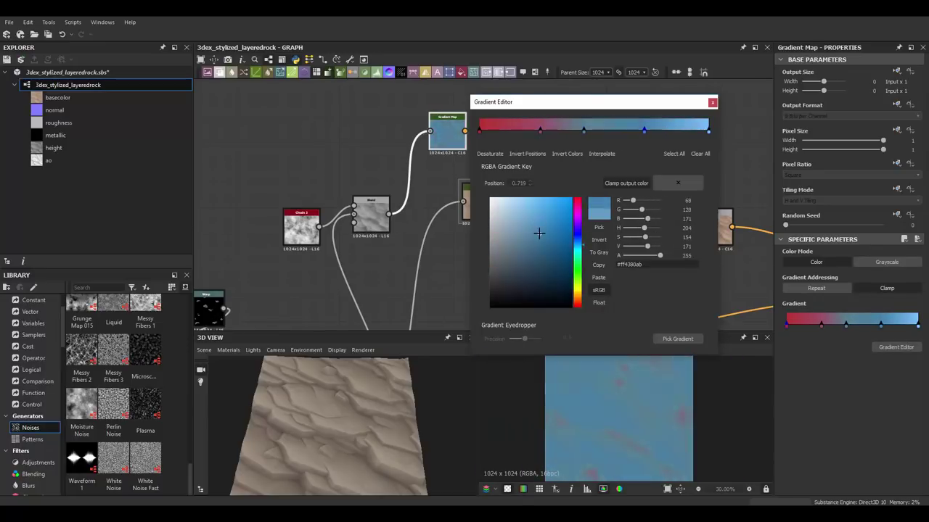
pyautogui.press('Escape')
# Add a Levels on the curvature output, tightened to isolate edges, as the final base-colour Blend's mask.
pyautogui.scroll(-3, 486, 152)
pyautogui.scroll(2, 486, 148)
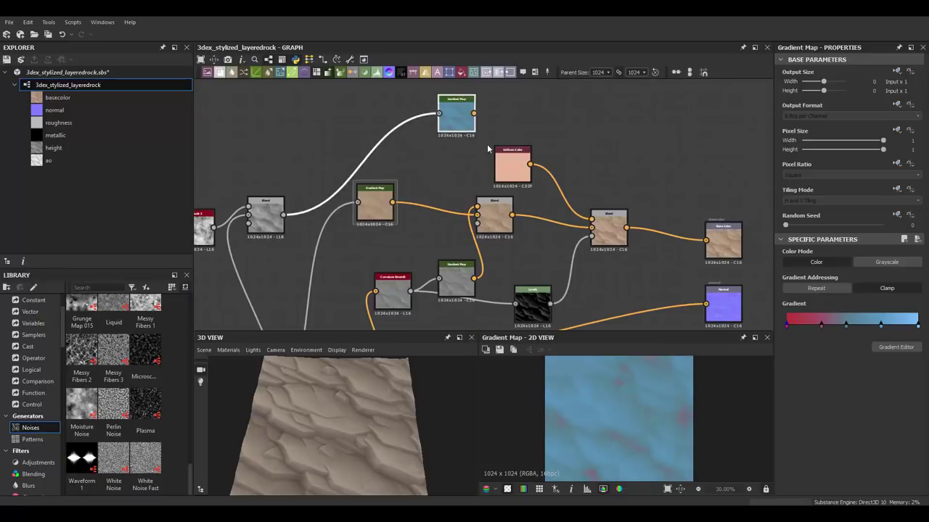
pyautogui.scroll(1, 473, 152)
pyautogui.scroll(3, 383, 377)
pyautogui.doubleClick(633, 241)
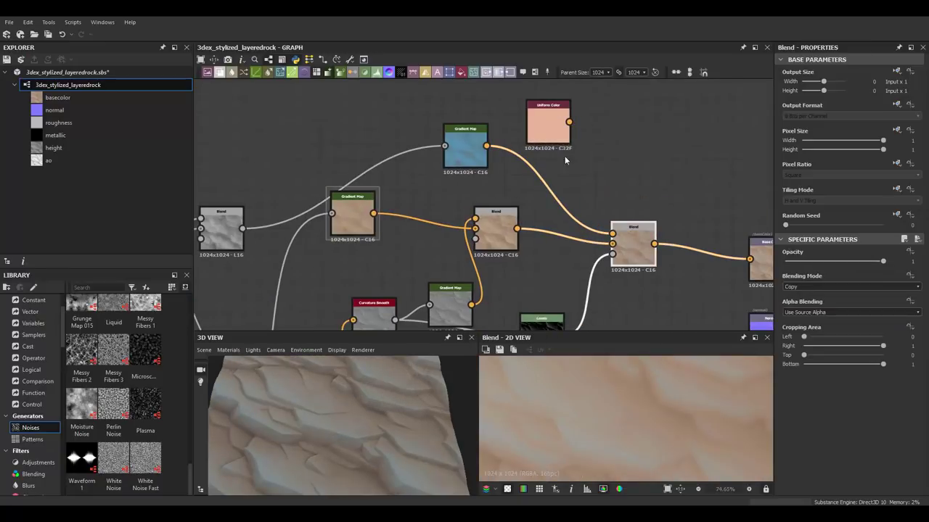
pyautogui.scroll(-2, 507, 178)
pyautogui.moveTo(687, 214); pyautogui.dragTo(639, 223, button='middle')
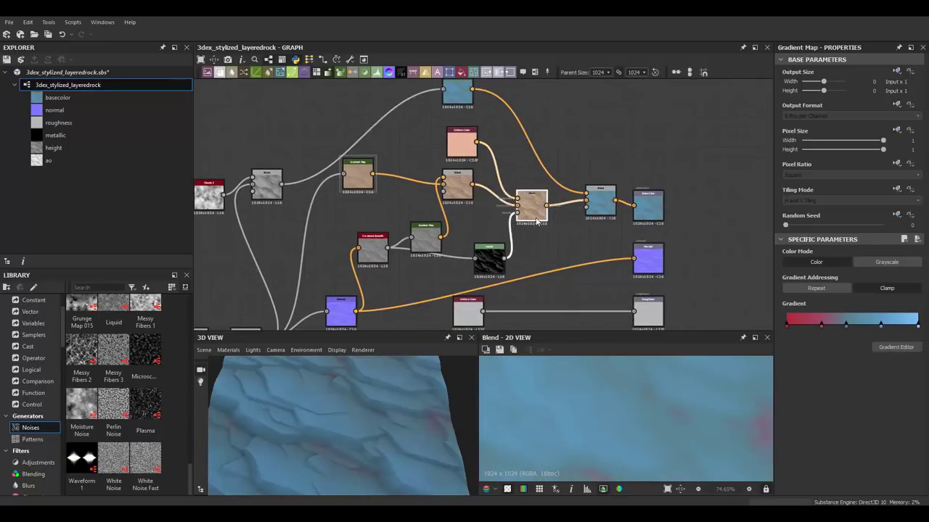
pyautogui.press('space')
pyautogui.press('Return')
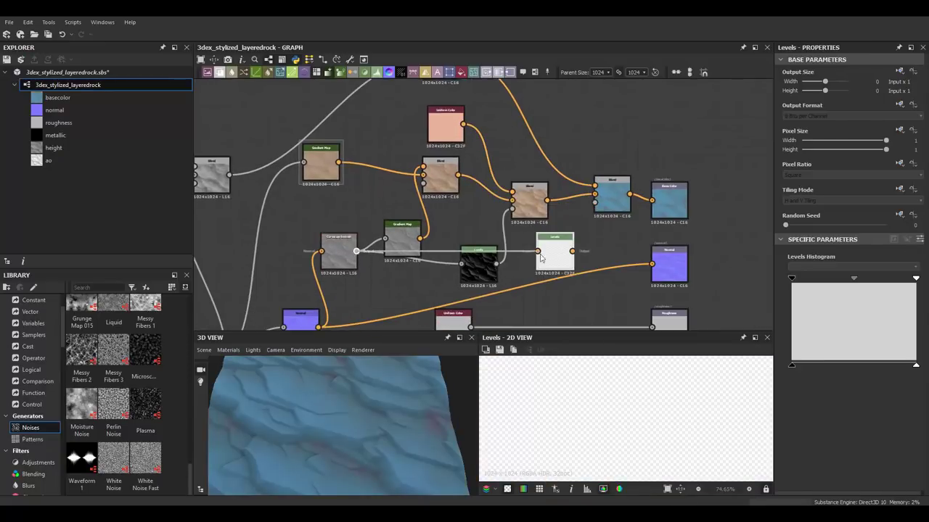
pyautogui.moveTo(791, 278); pyautogui.dragTo(841, 278)
pyautogui.moveTo(916, 278); pyautogui.dragTo(872, 278)
pyautogui.moveTo(842, 278); pyautogui.dragTo(853, 282)
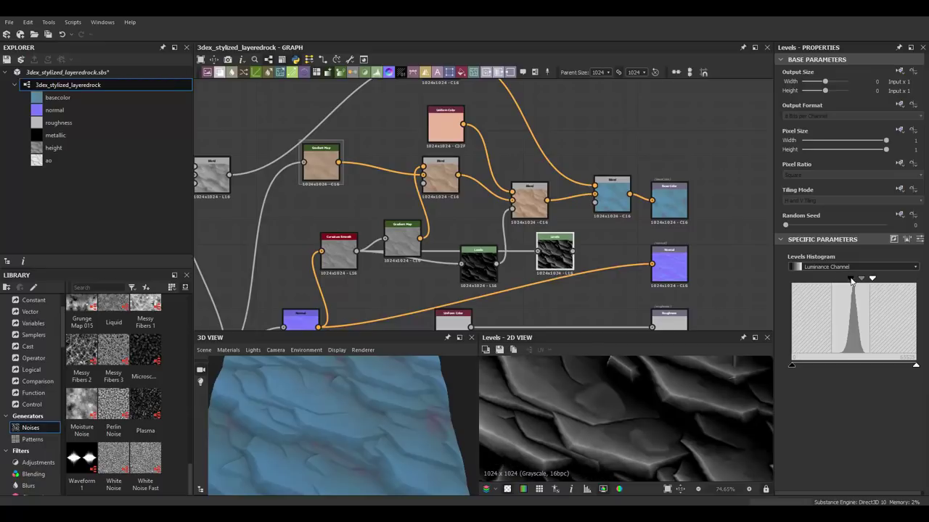
pyautogui.click(825, 362)
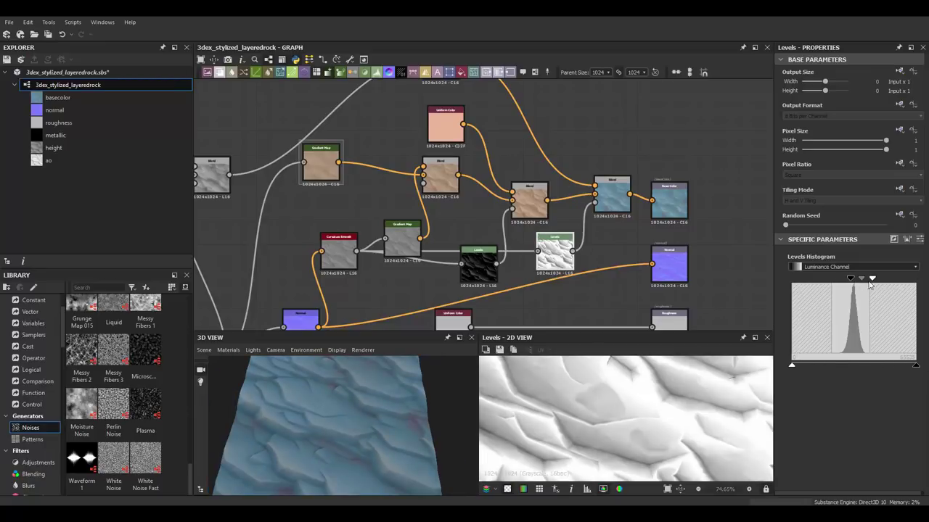
pyautogui.moveTo(872, 279); pyautogui.dragTo(855, 279)
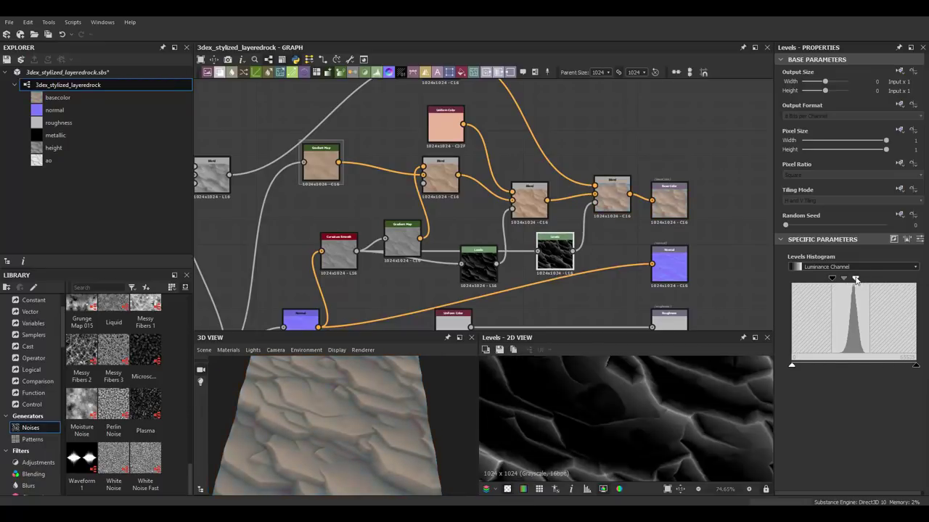
# Set the final base-colour Blend to Add Sub with opacity 0.72.
pyautogui.doubleClick(611, 195)
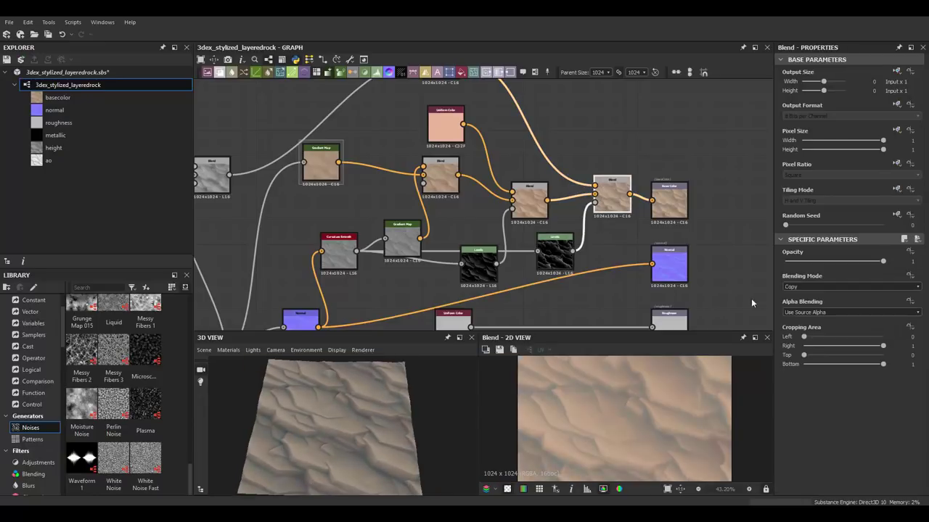
pyautogui.click(851, 286)
pyautogui.click(800, 307)
pyautogui.moveTo(822, 261); pyautogui.dragTo(855, 262)
pyautogui.scroll(-1, 665, 411)
pyautogui.scroll(-2, 665, 411)
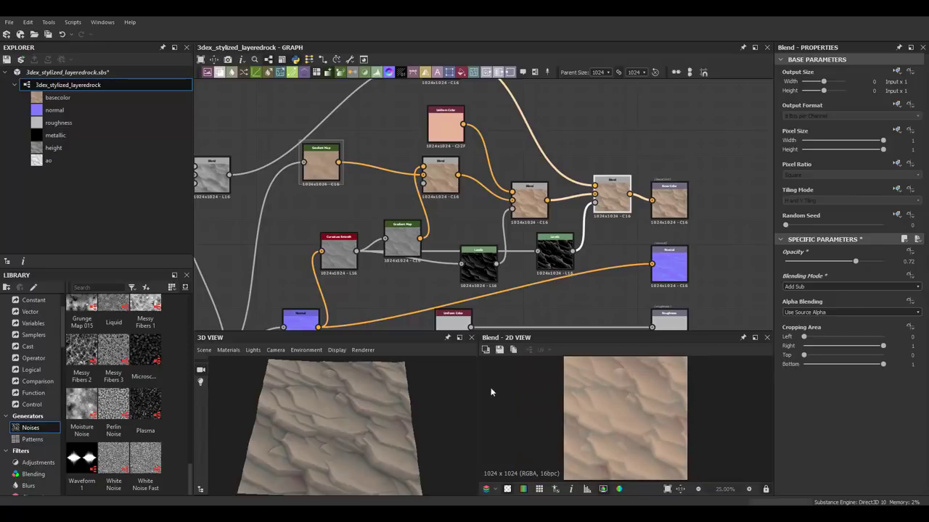
# Preview the material on a sphere, then on a cylinder.
pyautogui.click(204, 351)
pyautogui.click(240, 319)
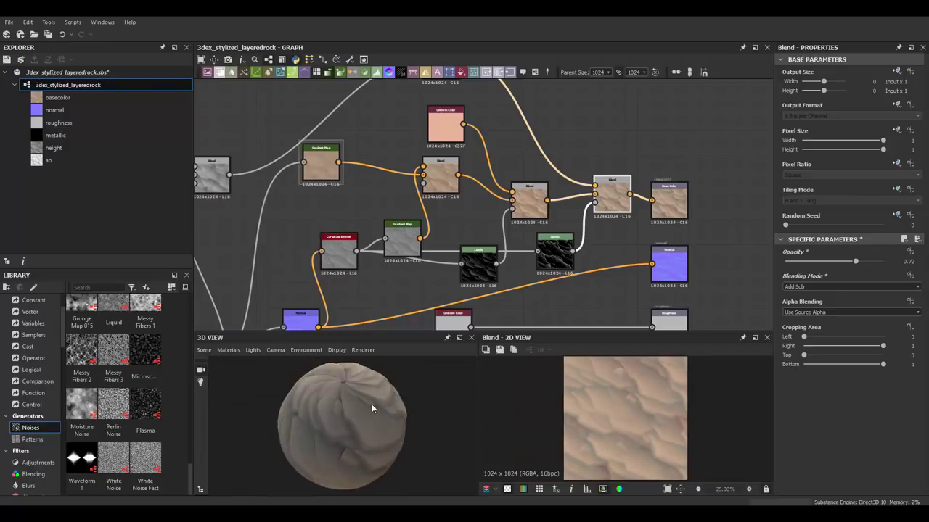
pyautogui.click(205, 350)
pyautogui.click(280, 291)
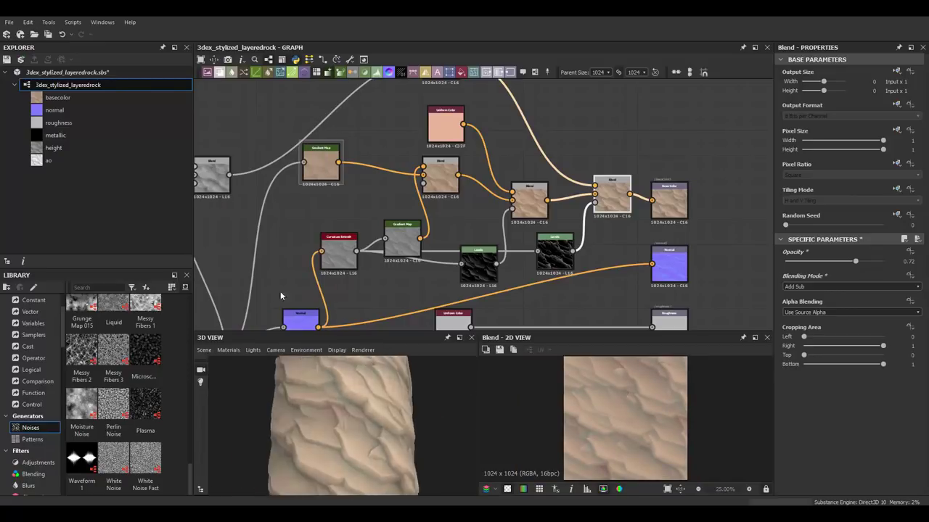
# Shift the colour-variation Gradient Map's key at 0.268 toward green.
pyautogui.moveTo(312, 182); pyautogui.dragTo(392, 233, button='middle')
pyautogui.click(402, 212)
pyautogui.click(896, 347)
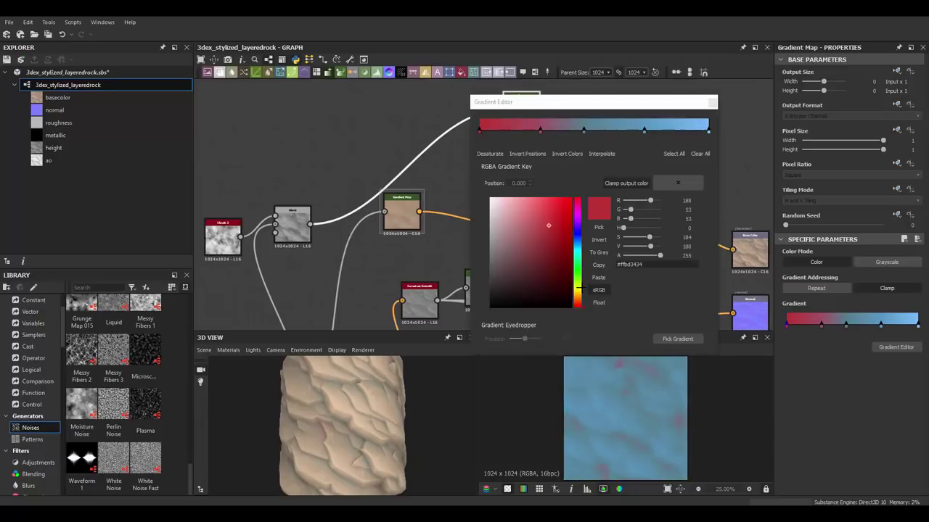
pyautogui.click(540, 130)
pyautogui.moveTo(578, 272); pyautogui.dragTo(578, 235)
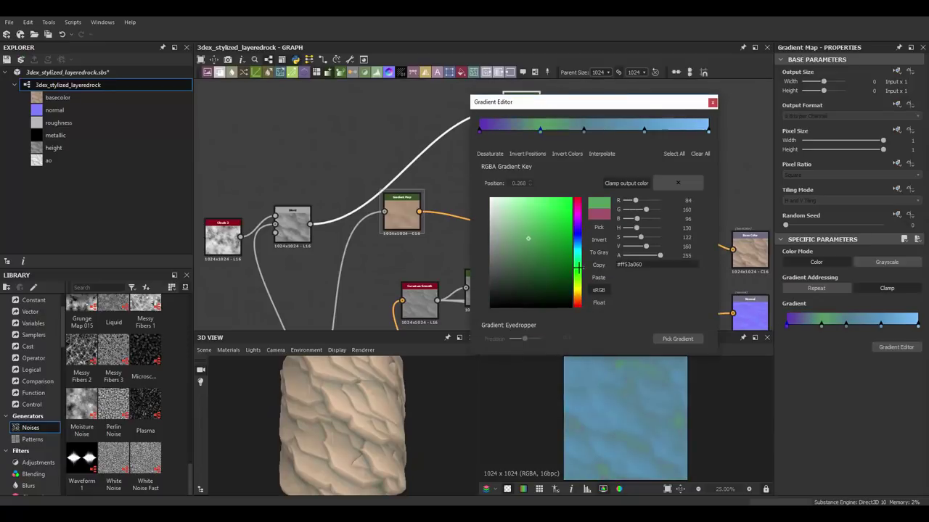
pyautogui.click(724, 85)
pyautogui.scroll(-3, 479, 217)
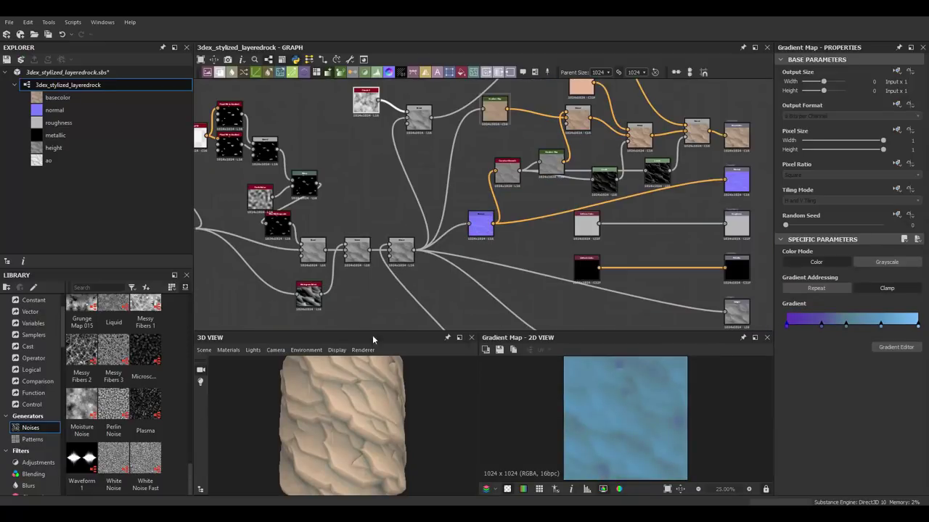
pyautogui.moveTo(435, 239); pyautogui.dragTo(472, 192, button='middle')
# Lower the Min (Darken) height Blend's opacity to 0.32.
pyautogui.moveTo(217, 188); pyautogui.dragTo(309, 188, button='middle')
pyautogui.scroll(2, 310, 187)
pyautogui.click(361, 217)
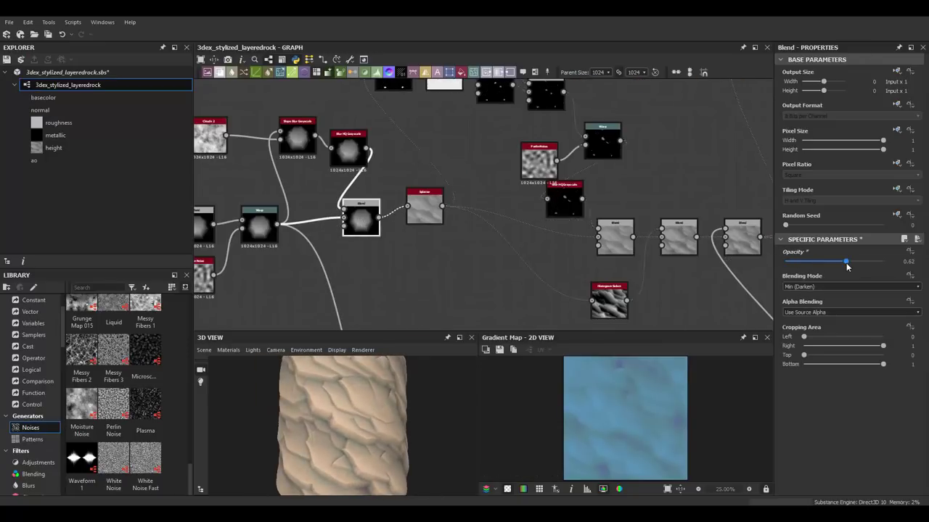
pyautogui.moveTo(401, 410); pyautogui.dragTo(345, 403)
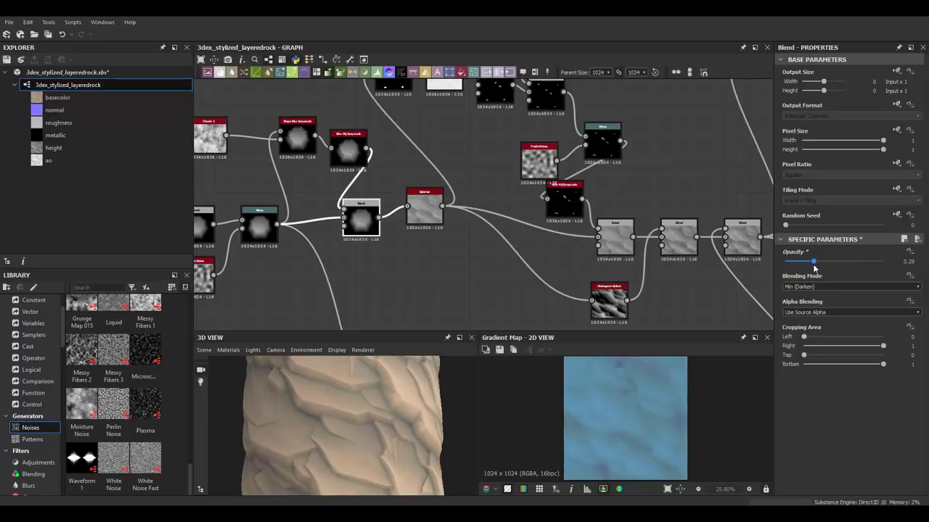
pyautogui.moveTo(335, 434)
pyautogui.mouseDown()
pyautogui.moveTo(369, 400)
pyautogui.moveTo(382, 415)
pyautogui.moveTo(334, 411)
pyautogui.moveTo(355, 403)
pyautogui.mouseUp()
# Switch the 3D preview mesh to a plane and orbit it.
pyautogui.click(204, 349)
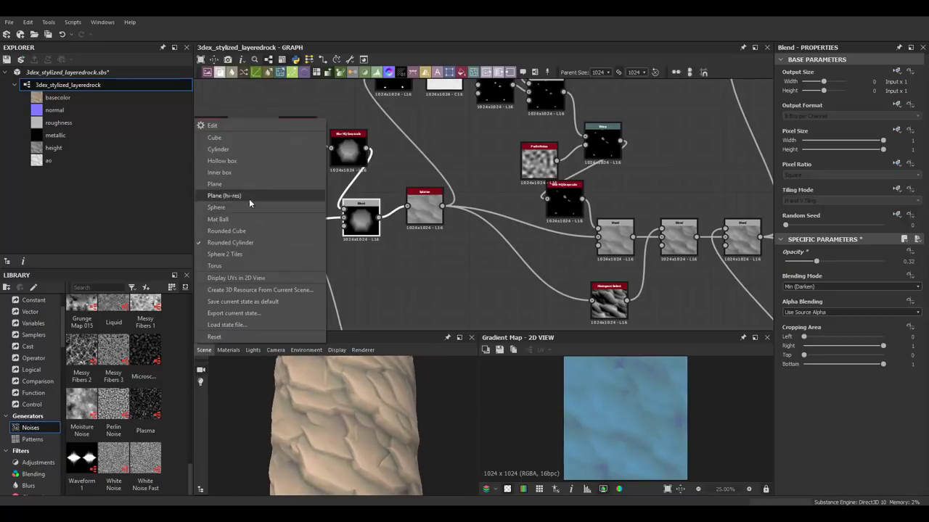
pyautogui.click(249, 199)
pyautogui.scroll(5, 382, 429)
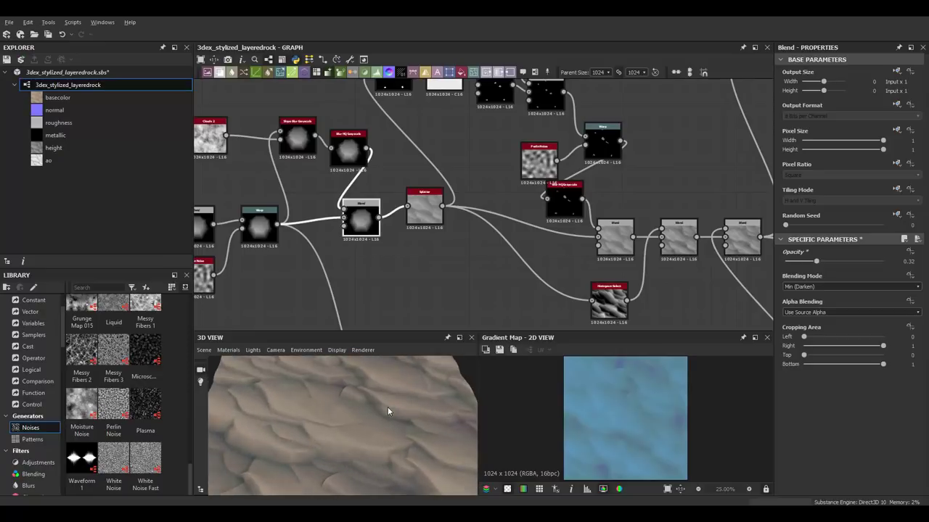
pyautogui.moveTo(387, 407)
pyautogui.mouseDown()
pyautogui.moveTo(450, 412)
pyautogui.moveTo(374, 374)
pyautogui.moveTo(378, 408)
pyautogui.mouseUp()
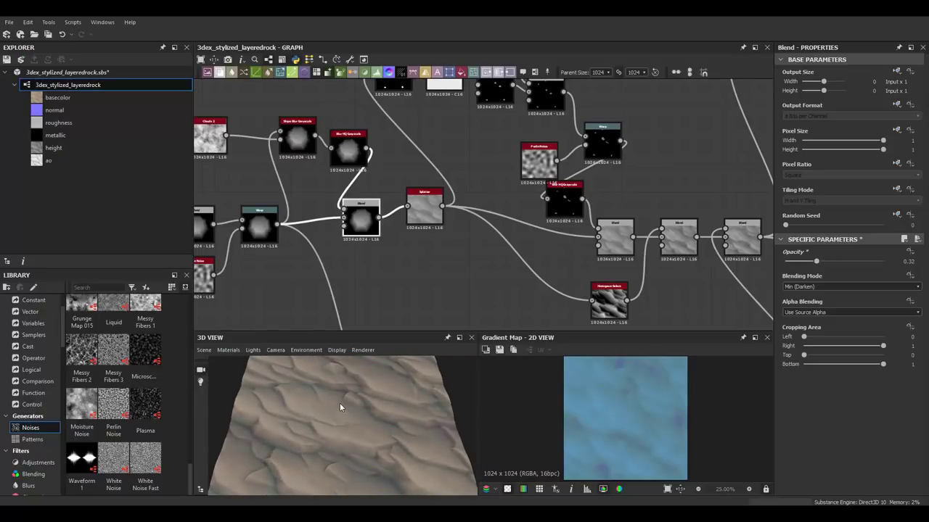
pyautogui.scroll(-2, 339, 407)
# Reduce the splatter node's pattern height to 592.04 and try another pattern width.
pyautogui.moveTo(383, 314); pyautogui.dragTo(540, 281, button='middle')
pyautogui.click(581, 174)
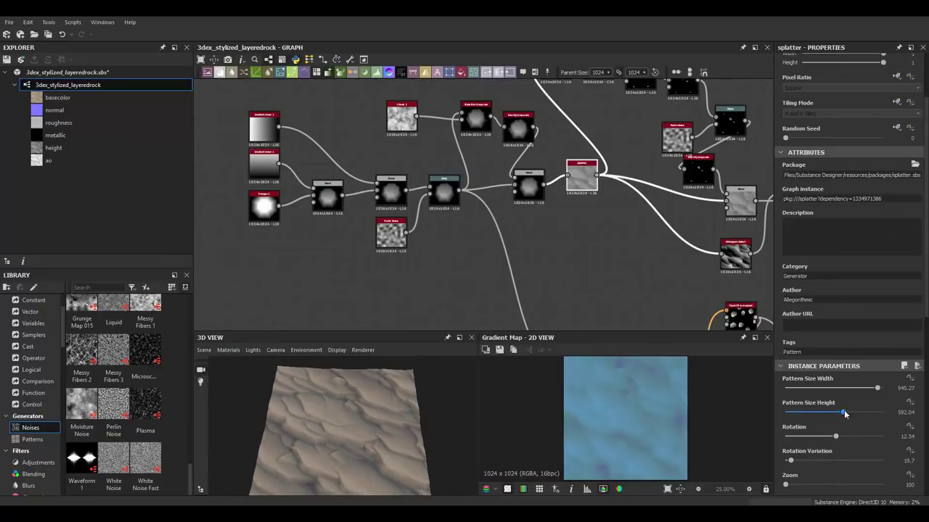
pyautogui.moveTo(850, 412)
pyautogui.mouseDown()
pyautogui.moveTo(842, 412)
pyautogui.moveTo(900, 391)
pyautogui.mouseUp()
pyautogui.click(812, 389)
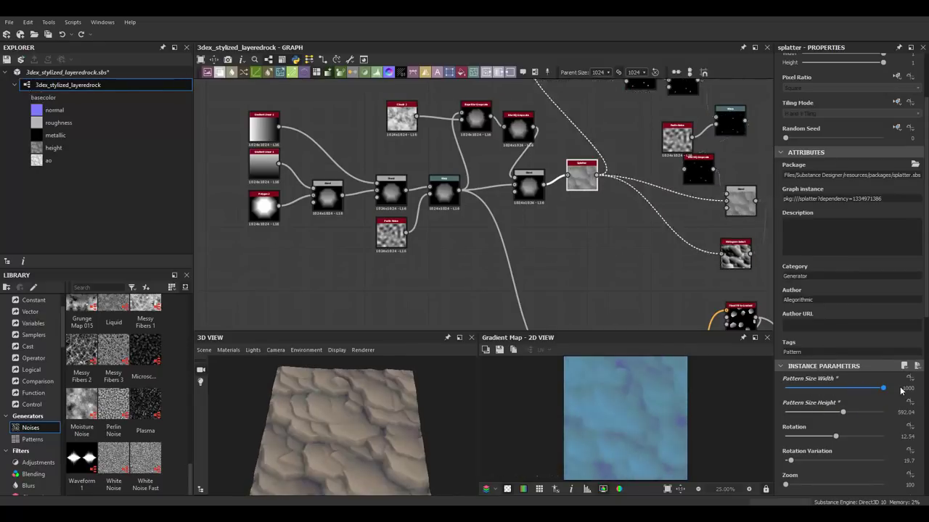
pyautogui.scroll(-5, 464, 275)
pyautogui.scroll(5, 450, 268)
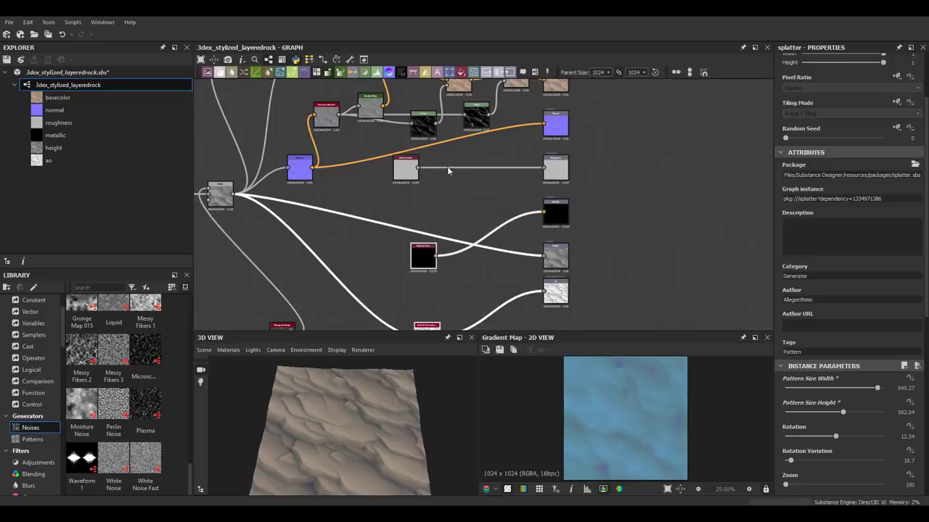
# Replace the roughness Uniform Color with a Histogram Range from the height Blend.
pyautogui.moveTo(447, 171); pyautogui.dragTo(546, 186, button='middle')
pyautogui.doubleClick(320, 211)
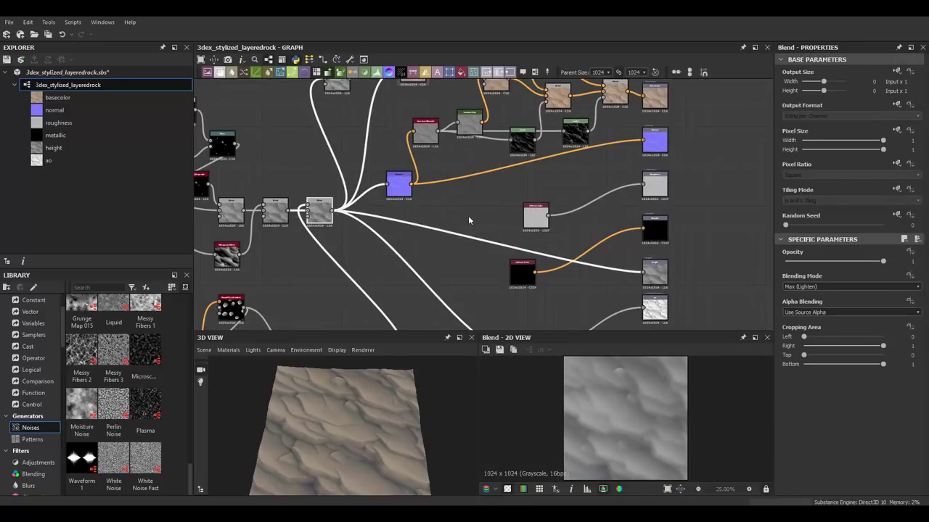
pyautogui.press('space')
pyautogui.write('histogram')
pyautogui.press('Return')
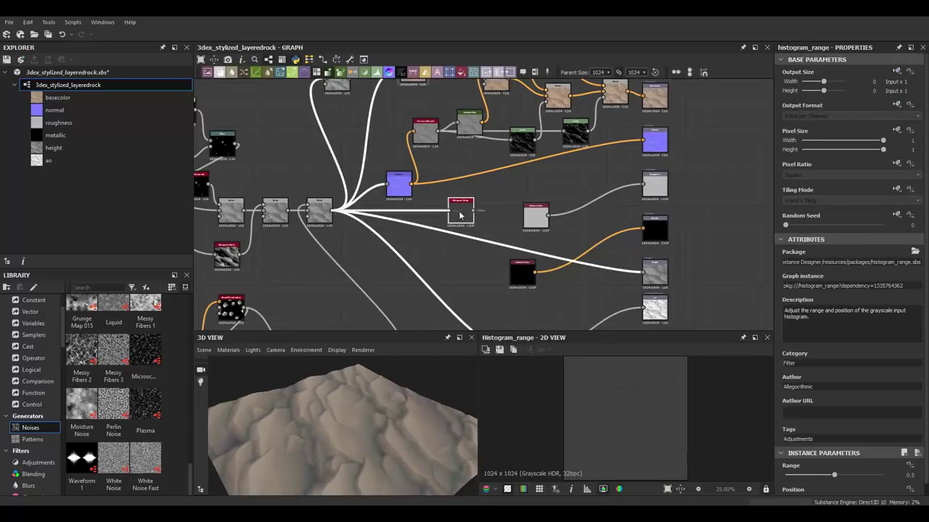
pyautogui.moveTo(460, 215); pyautogui.dragTo(499, 207)
pyautogui.scroll(2, 512, 198)
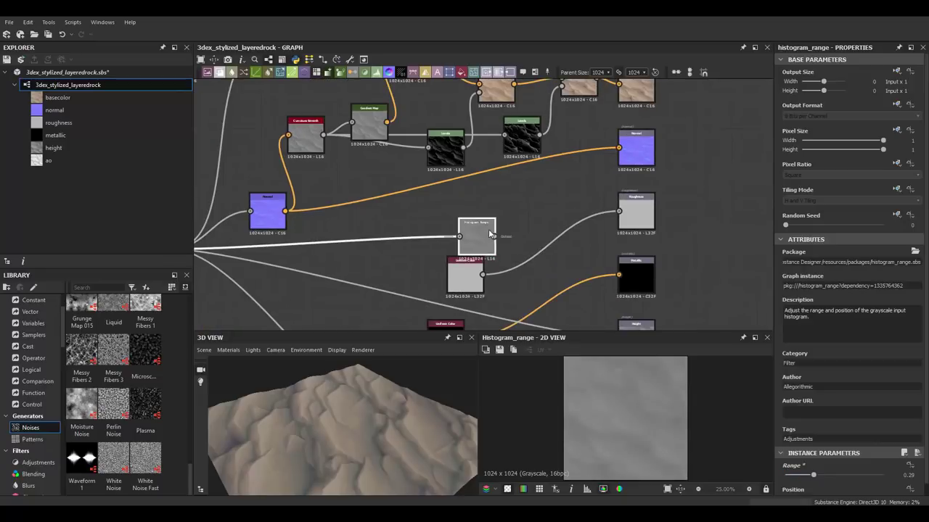
pyautogui.press('Delete')
pyautogui.moveTo(430, 363); pyautogui.dragTo(377, 384)
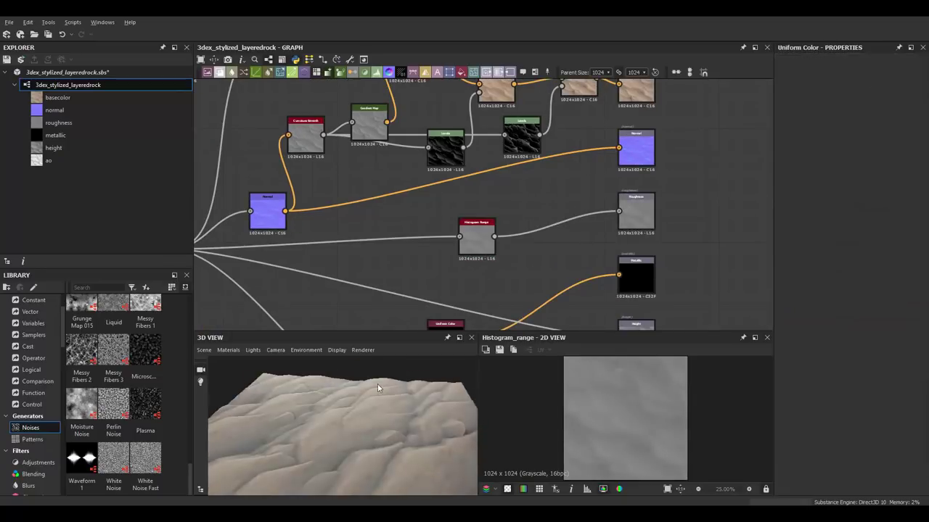
pyautogui.scroll(2, 514, 220)
# Insert a Levels before the roughness output and tune its black point and midtone.
pyautogui.rightClick(530, 203)
pyautogui.click(566, 222)
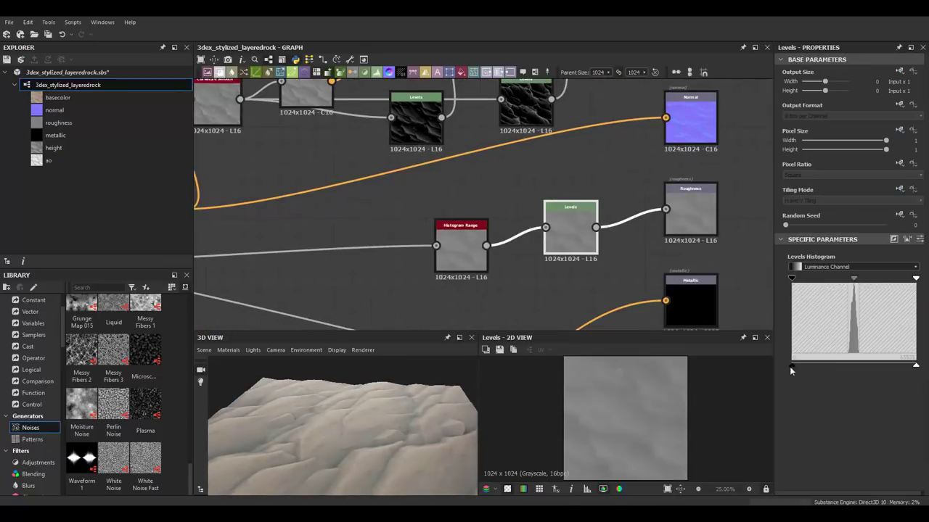
pyautogui.moveTo(791, 366); pyautogui.dragTo(852, 362)
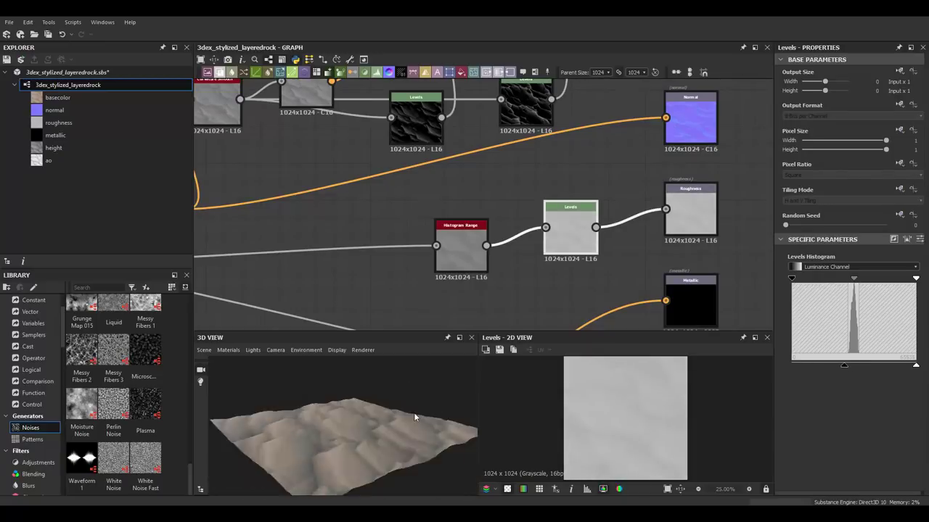
pyautogui.moveTo(414, 412); pyautogui.dragTo(449, 407)
pyautogui.moveTo(845, 365)
pyautogui.mouseDown()
pyautogui.moveTo(910, 367)
pyautogui.moveTo(871, 364)
pyautogui.mouseUp()
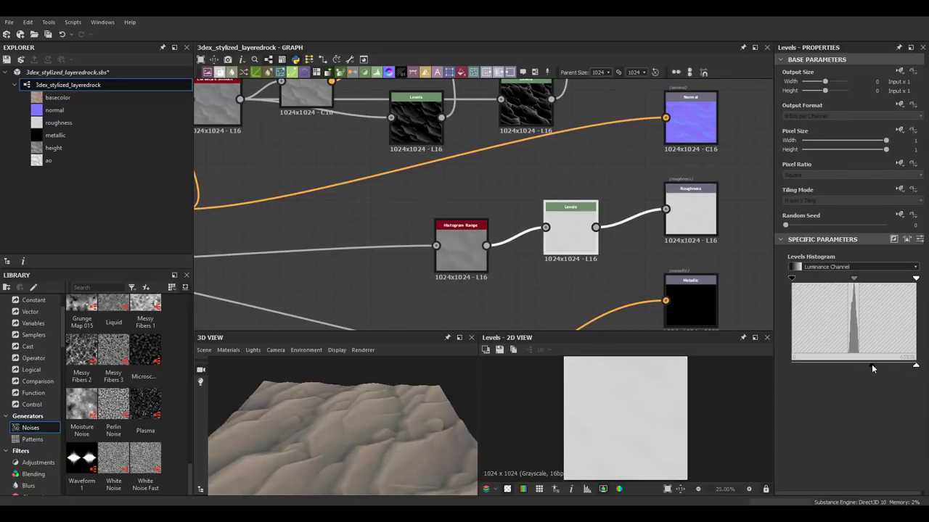
pyautogui.click(461, 247)
pyautogui.scroll(-1, 819, 461)
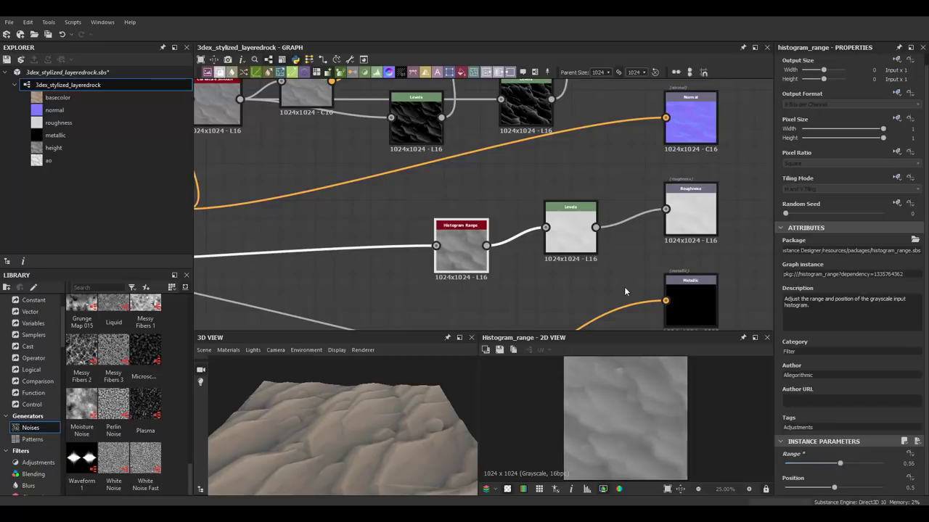
pyautogui.click(570, 231)
pyautogui.moveTo(872, 365); pyautogui.dragTo(840, 366)
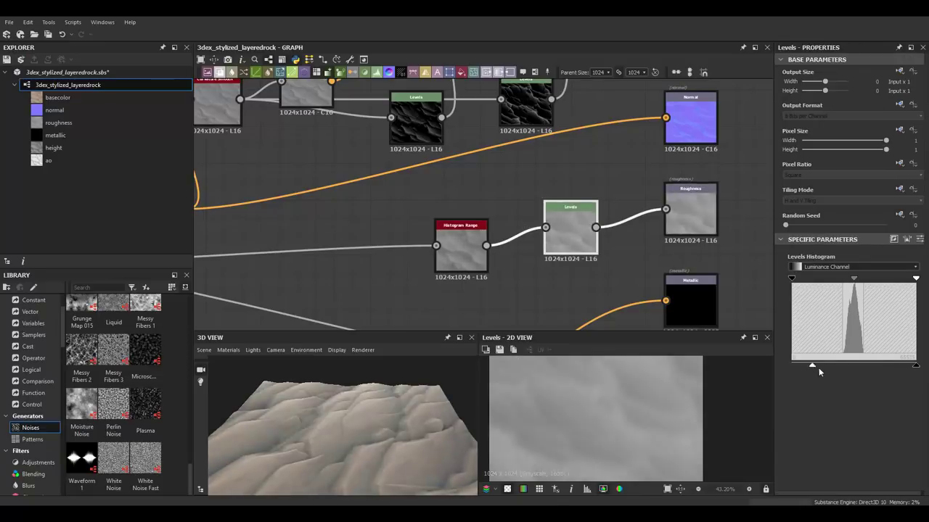
pyautogui.moveTo(312, 428)
pyautogui.mouseDown()
pyautogui.moveTo(418, 436)
pyautogui.moveTo(347, 410)
pyautogui.moveTo(382, 403)
pyautogui.moveTo(398, 412)
pyautogui.moveTo(330, 411)
pyautogui.mouseUp()
pyautogui.scroll(2, 341, 428)
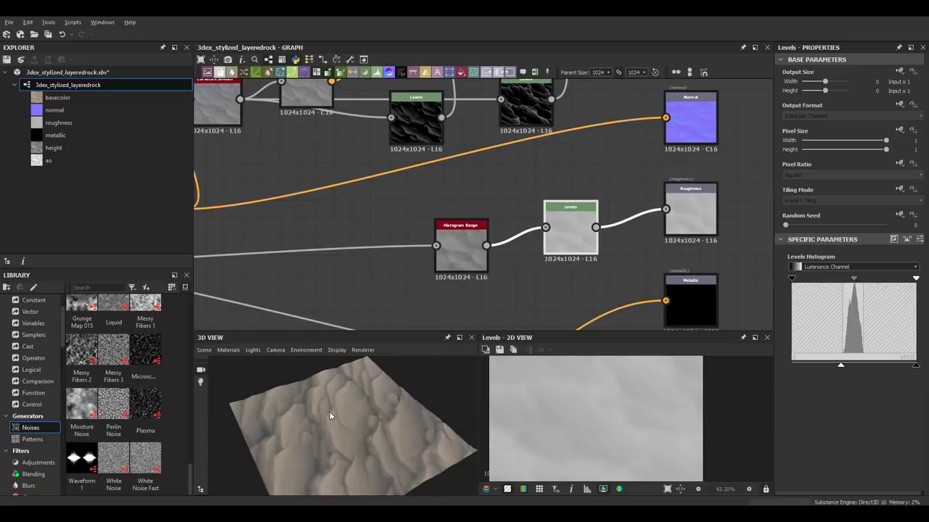
pyautogui.scroll(-5, 465, 217)
# Preview the Histogram Range and change the upper Flood Fill to Gradient node's angle.
pyautogui.scroll(3, 544, 225)
pyautogui.click(544, 224)
pyautogui.doubleClick(544, 225)
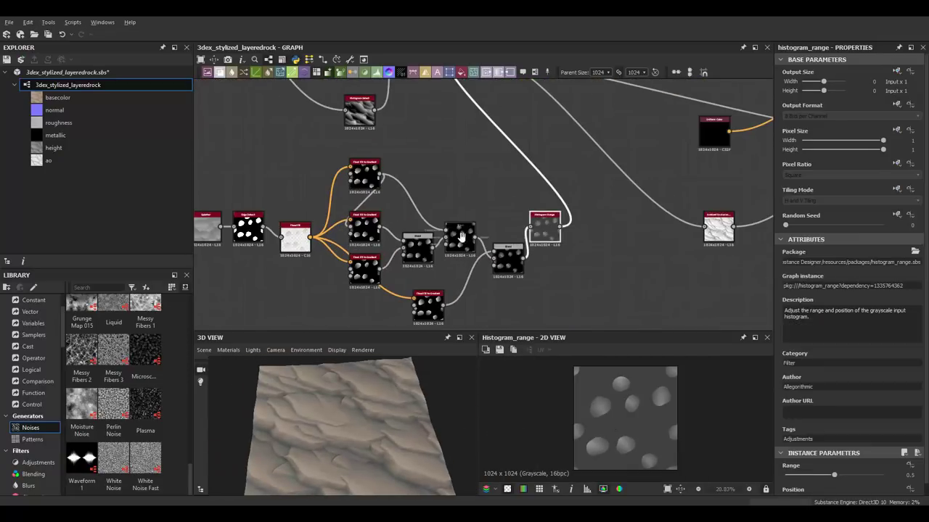
pyautogui.scroll(3, 370, 265)
pyautogui.click(363, 261)
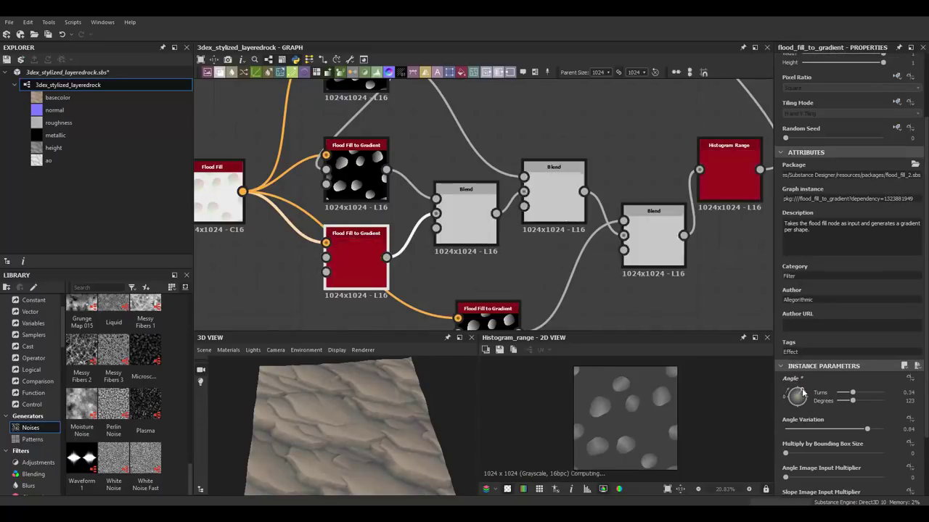
pyautogui.click(358, 177)
pyautogui.moveTo(358, 177); pyautogui.dragTo(386, 211, button='middle')
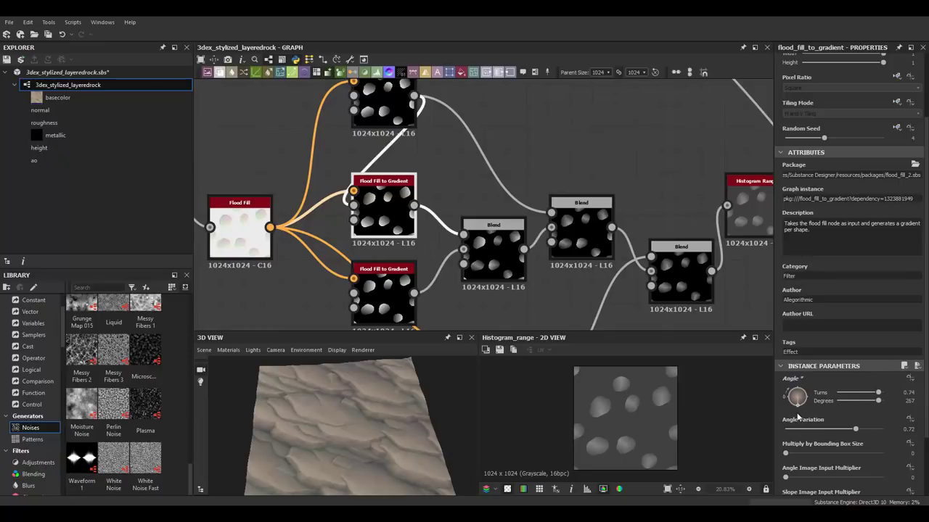
# Tweak the lower Flood Fill to Gradient node's angle.
pyautogui.moveTo(449, 428)
pyautogui.mouseDown()
pyautogui.moveTo(361, 431)
pyautogui.moveTo(385, 396)
pyautogui.mouseUp()
pyautogui.scroll(-1, 416, 192)
pyautogui.moveTo(416, 193); pyautogui.dragTo(399, 101, button='middle')
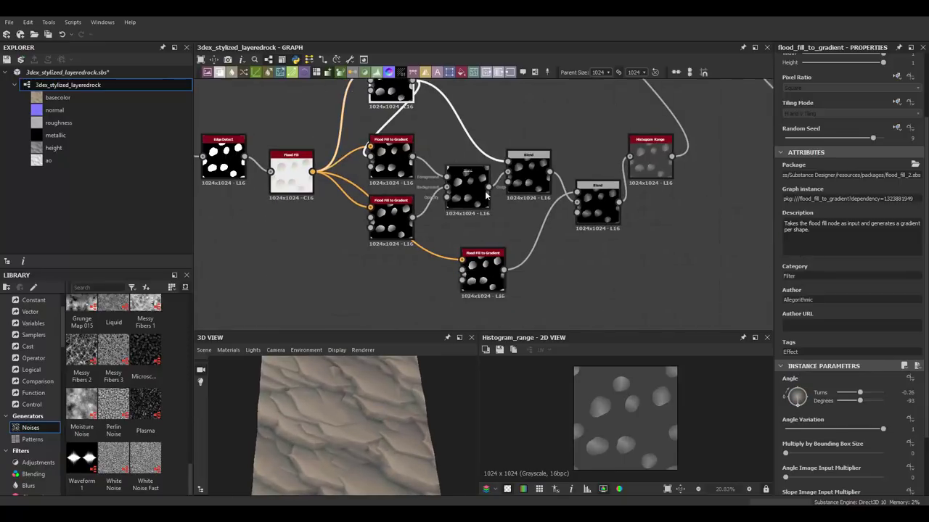
pyautogui.click(481, 266)
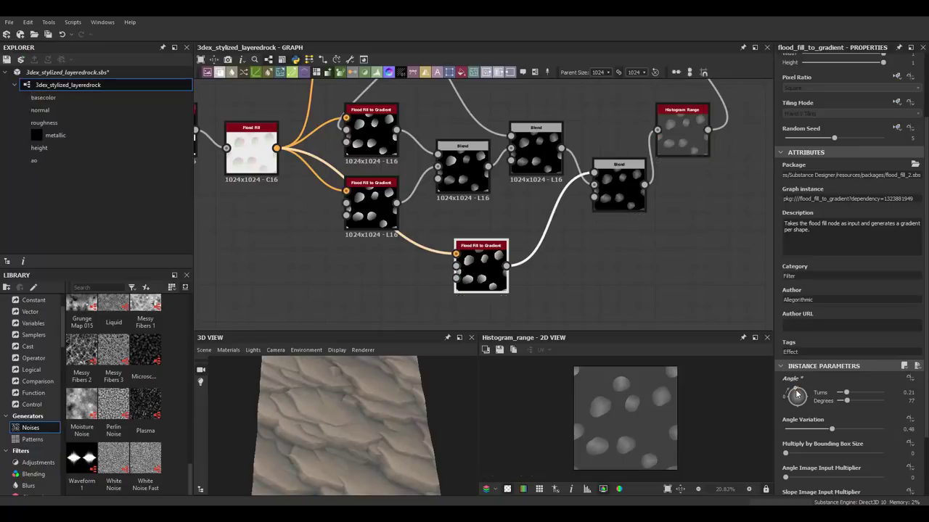
pyautogui.moveTo(353, 410)
pyautogui.mouseDown()
pyautogui.moveTo(383, 414)
pyautogui.moveTo(417, 399)
pyautogui.mouseUp()
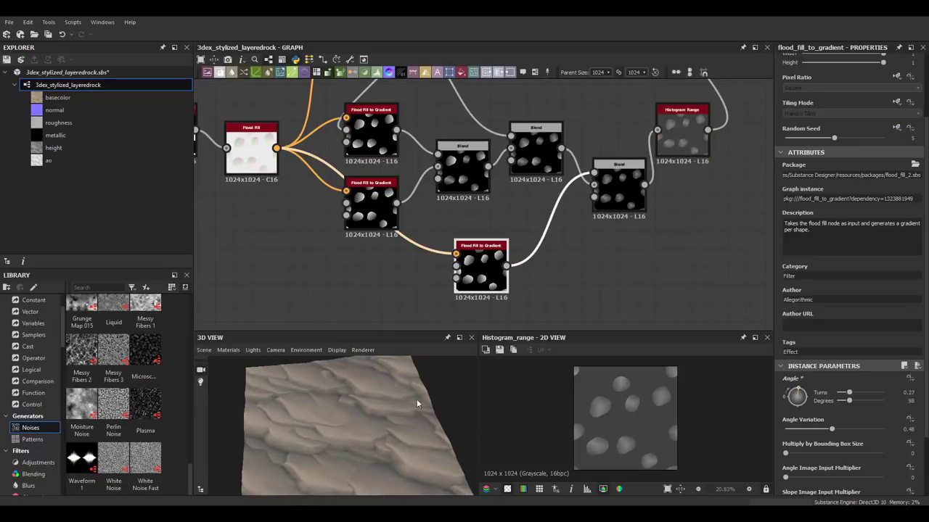
pyautogui.moveTo(565, 276); pyautogui.dragTo(498, 215, button='middle')
pyautogui.scroll(-5, 498, 215)
# Set the ambient occlusion's height depth to about 0.44 and radius to 0.78.
pyautogui.click(556, 83)
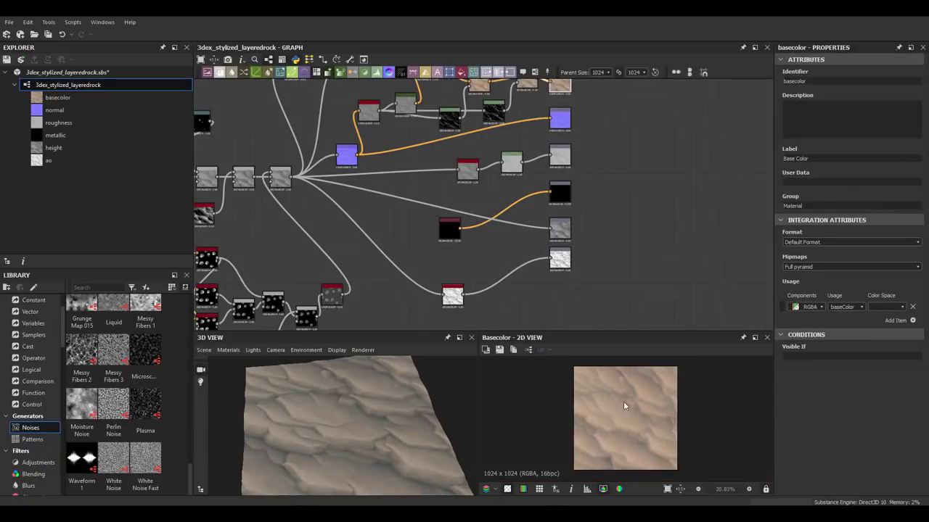
pyautogui.scroll(5, 462, 228)
pyautogui.click(462, 227)
pyautogui.scroll(-2, 813, 474)
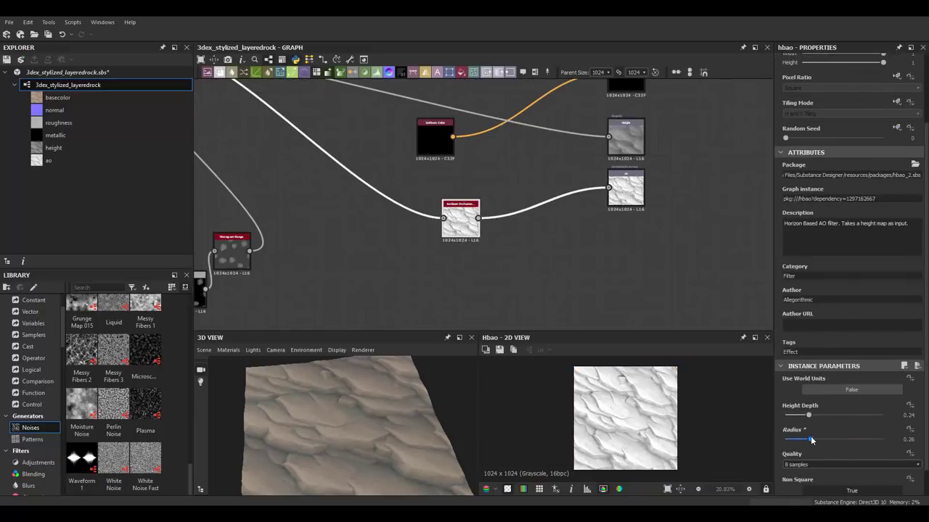
pyautogui.moveTo(834, 414); pyautogui.dragTo(833, 410)
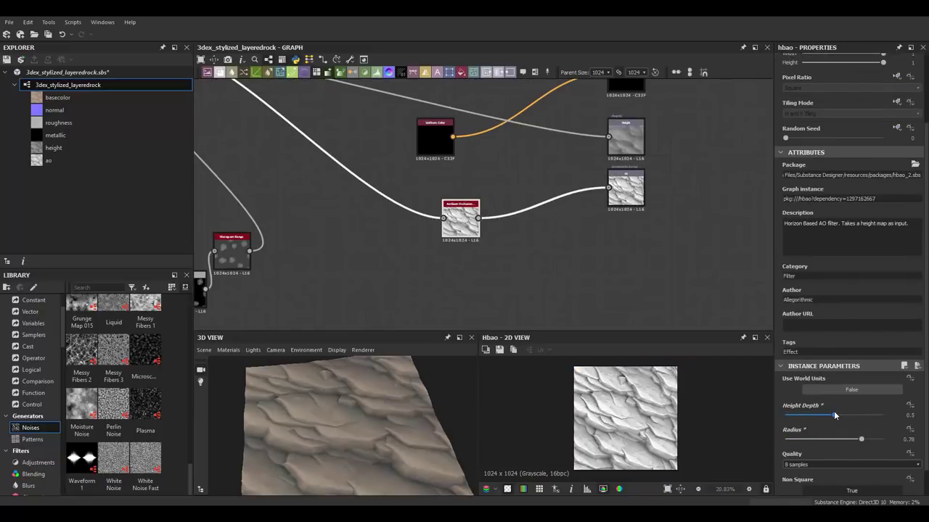
pyautogui.moveTo(425, 414)
pyautogui.mouseDown()
pyautogui.moveTo(363, 411)
pyautogui.moveTo(377, 420)
pyautogui.mouseUp()
pyautogui.scroll(-5, 547, 293)
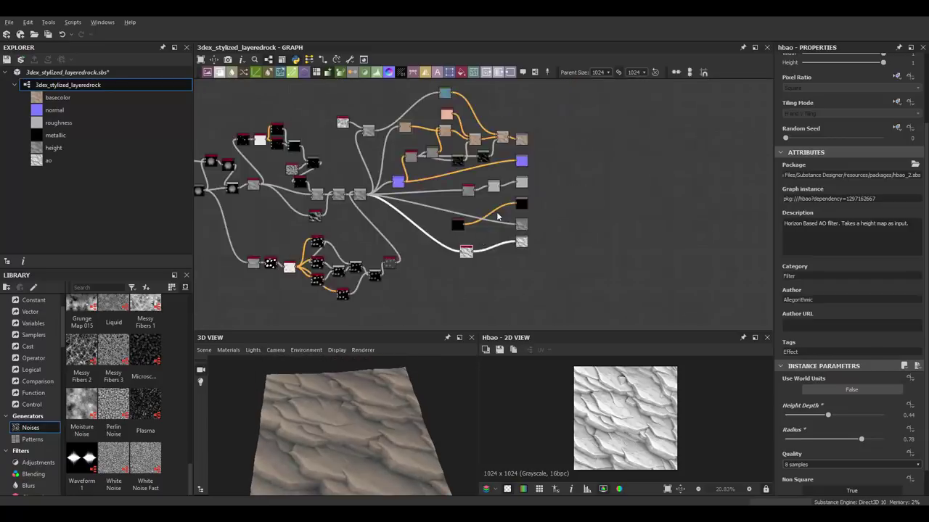
pyautogui.scroll(2, 548, 292)
# Insert an HSL node from the node search just before the Base Color output.
pyautogui.scroll(3, 548, 298)
pyautogui.press('space')
pyautogui.write('hsl')
pyautogui.press('Return')
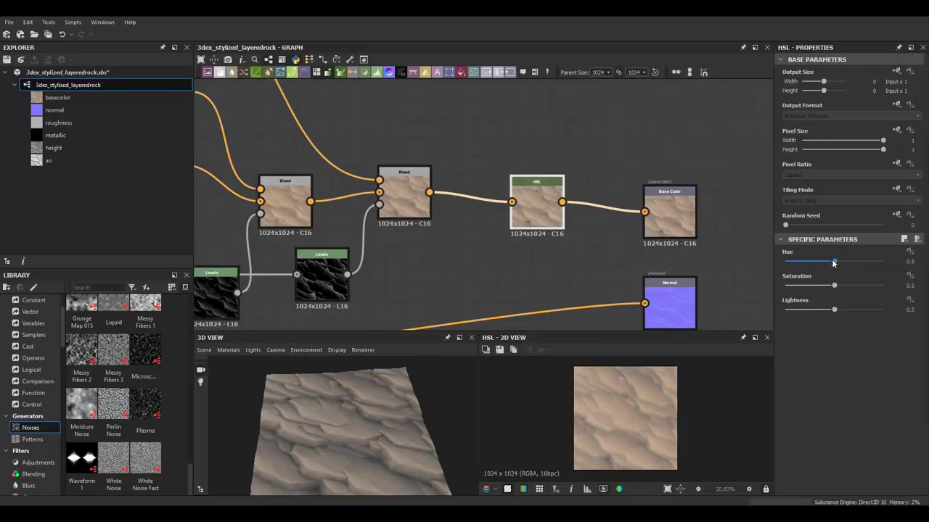
# Try hue shifts on the HSL node, then settle hue at 0.01 for warm sandy tan.
pyautogui.moveTo(835, 261); pyautogui.dragTo(832, 263)
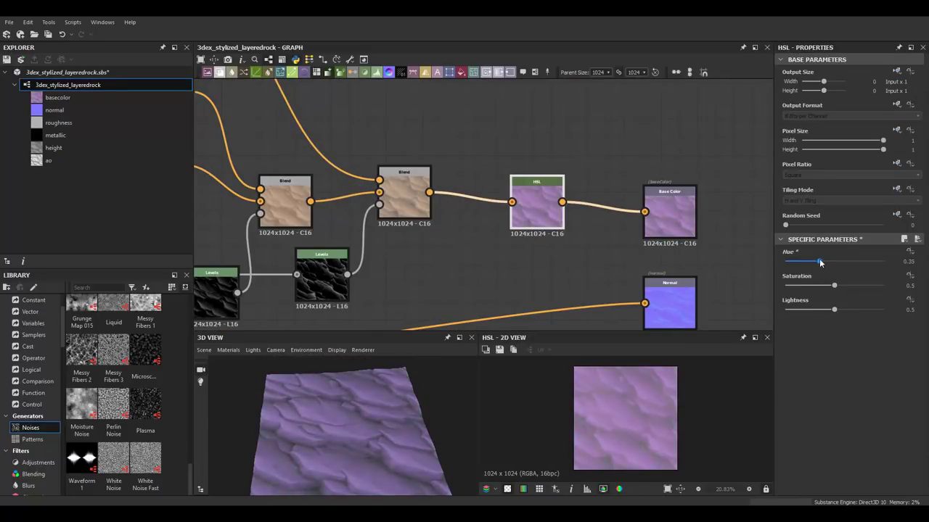
pyautogui.moveTo(428, 406); pyautogui.dragTo(399, 437)
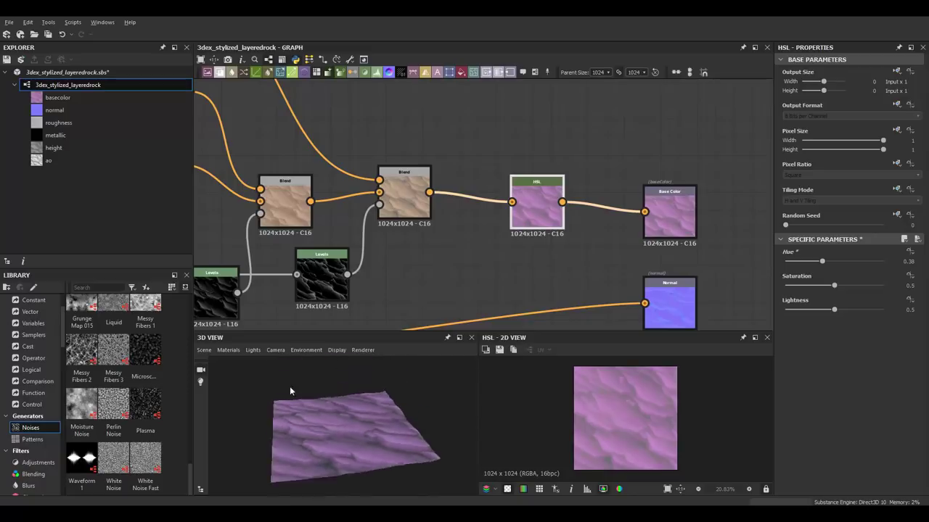
pyautogui.moveTo(290, 391); pyautogui.dragTo(341, 391)
pyautogui.moveTo(822, 261)
pyautogui.mouseDown()
pyautogui.moveTo(786, 261)
pyautogui.moveTo(831, 261)
pyautogui.mouseUp()
pyautogui.moveTo(432, 397); pyautogui.dragTo(400, 392)
pyautogui.moveTo(835, 263); pyautogui.dragTo(786, 258)
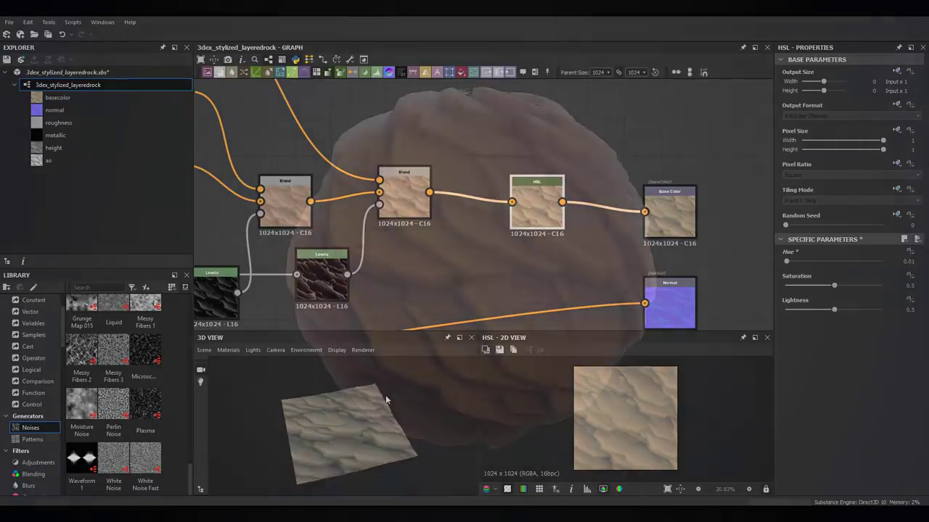